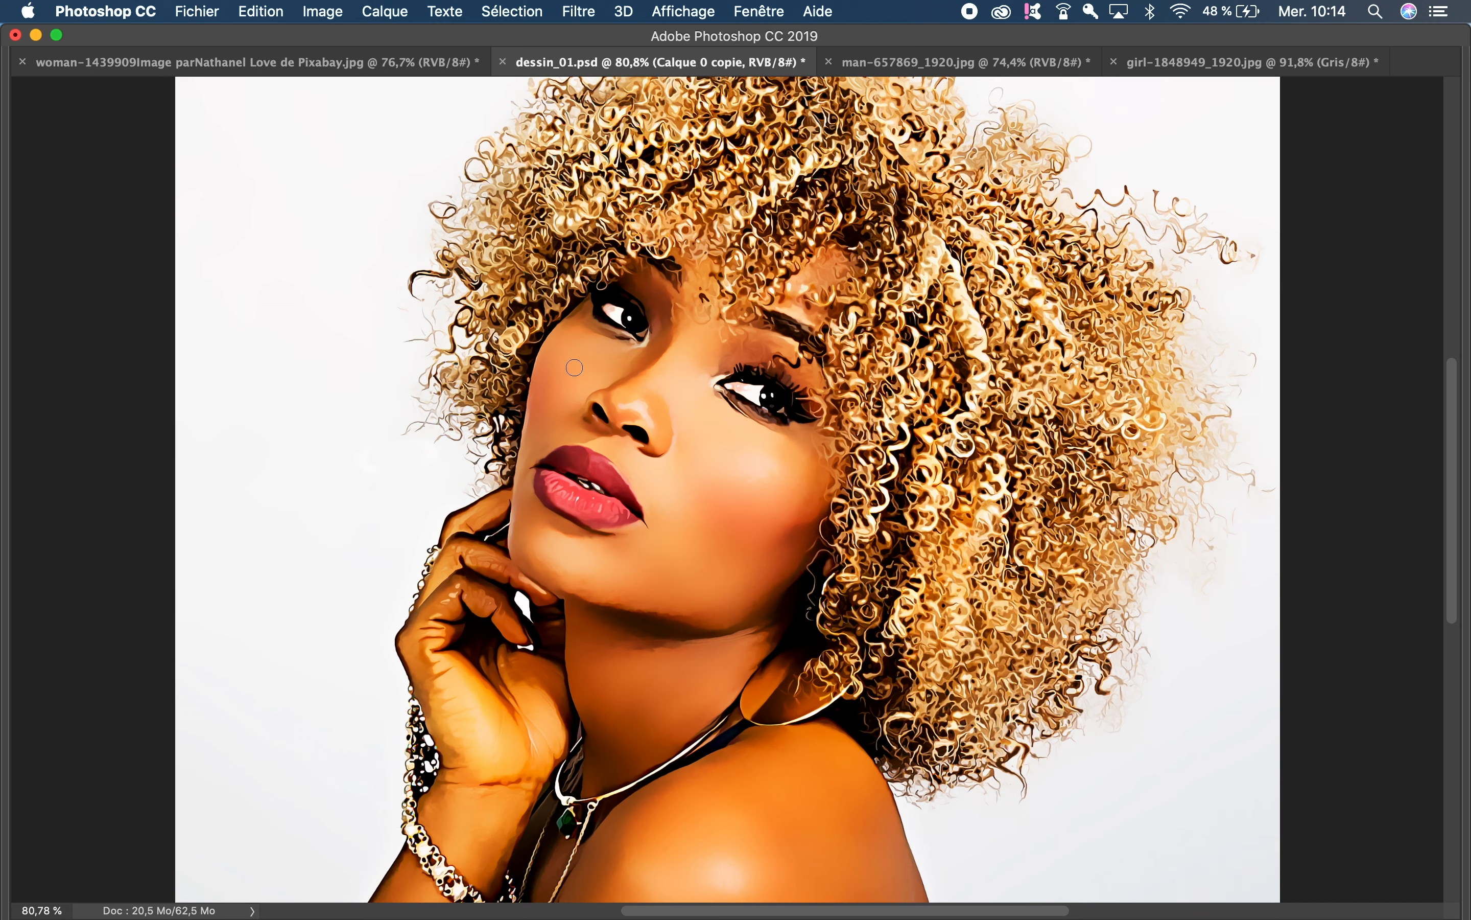
# Switch to the original photo of the curly-haired woman, restore the hidden panels and display the Actions panel
pyautogui.click(343, 64)
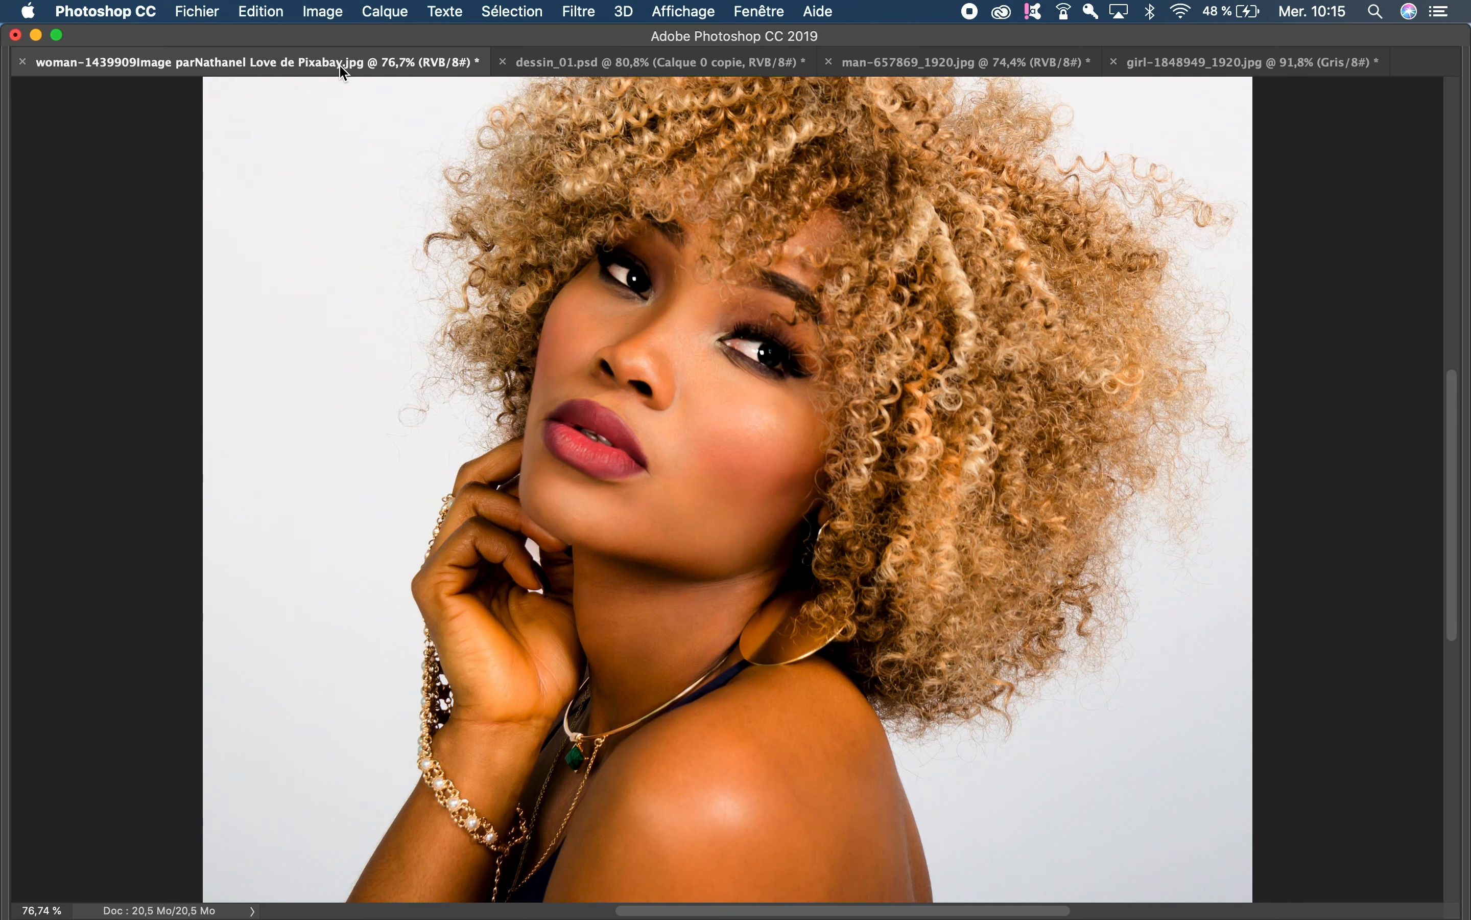
pyautogui.press('Tab')
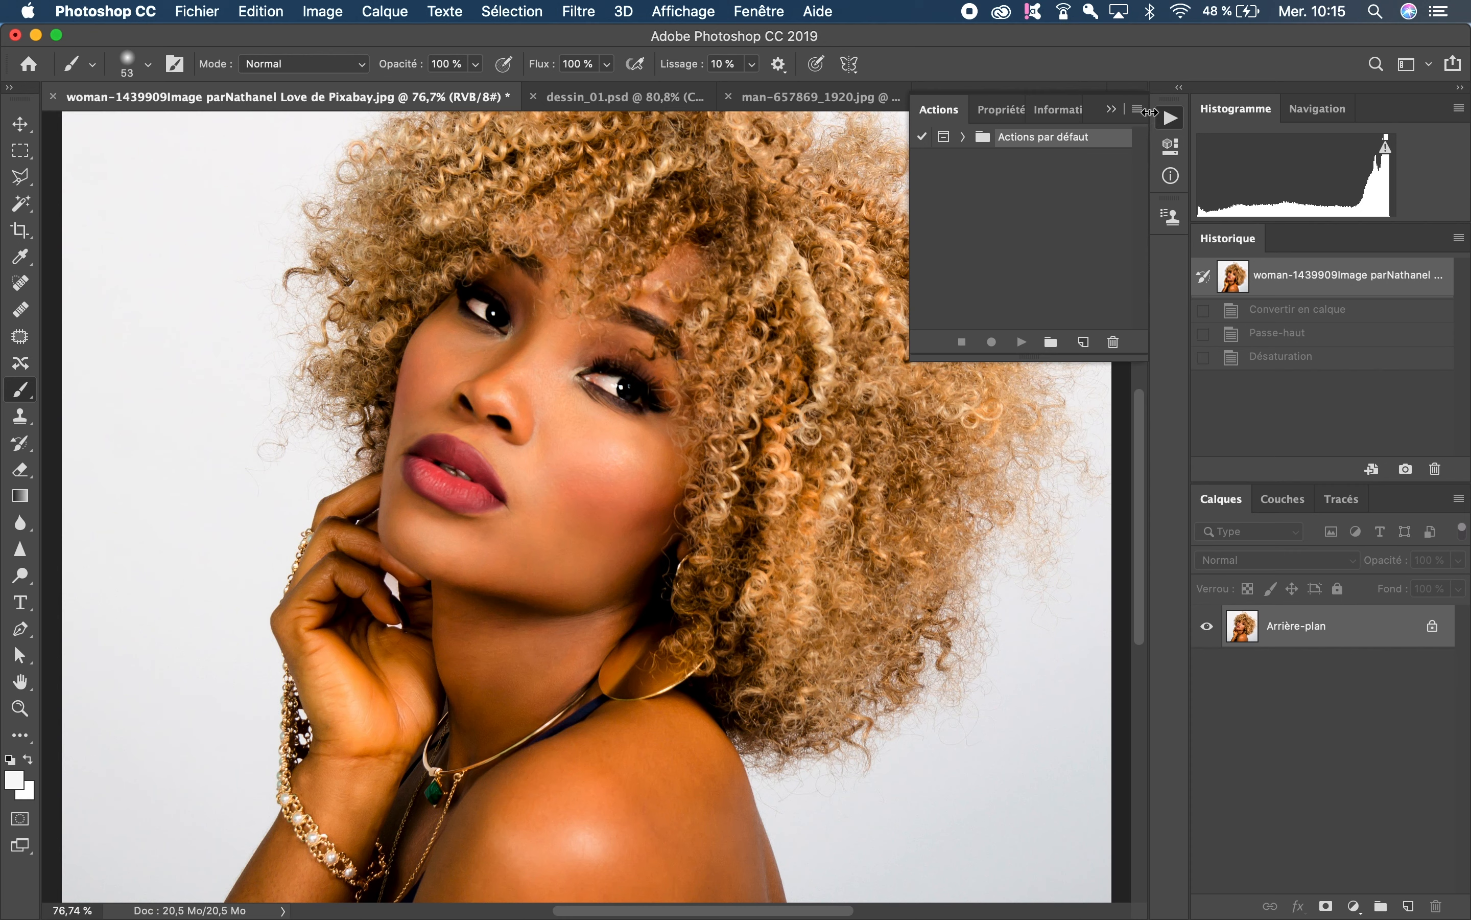
pyautogui.click(1171, 117)
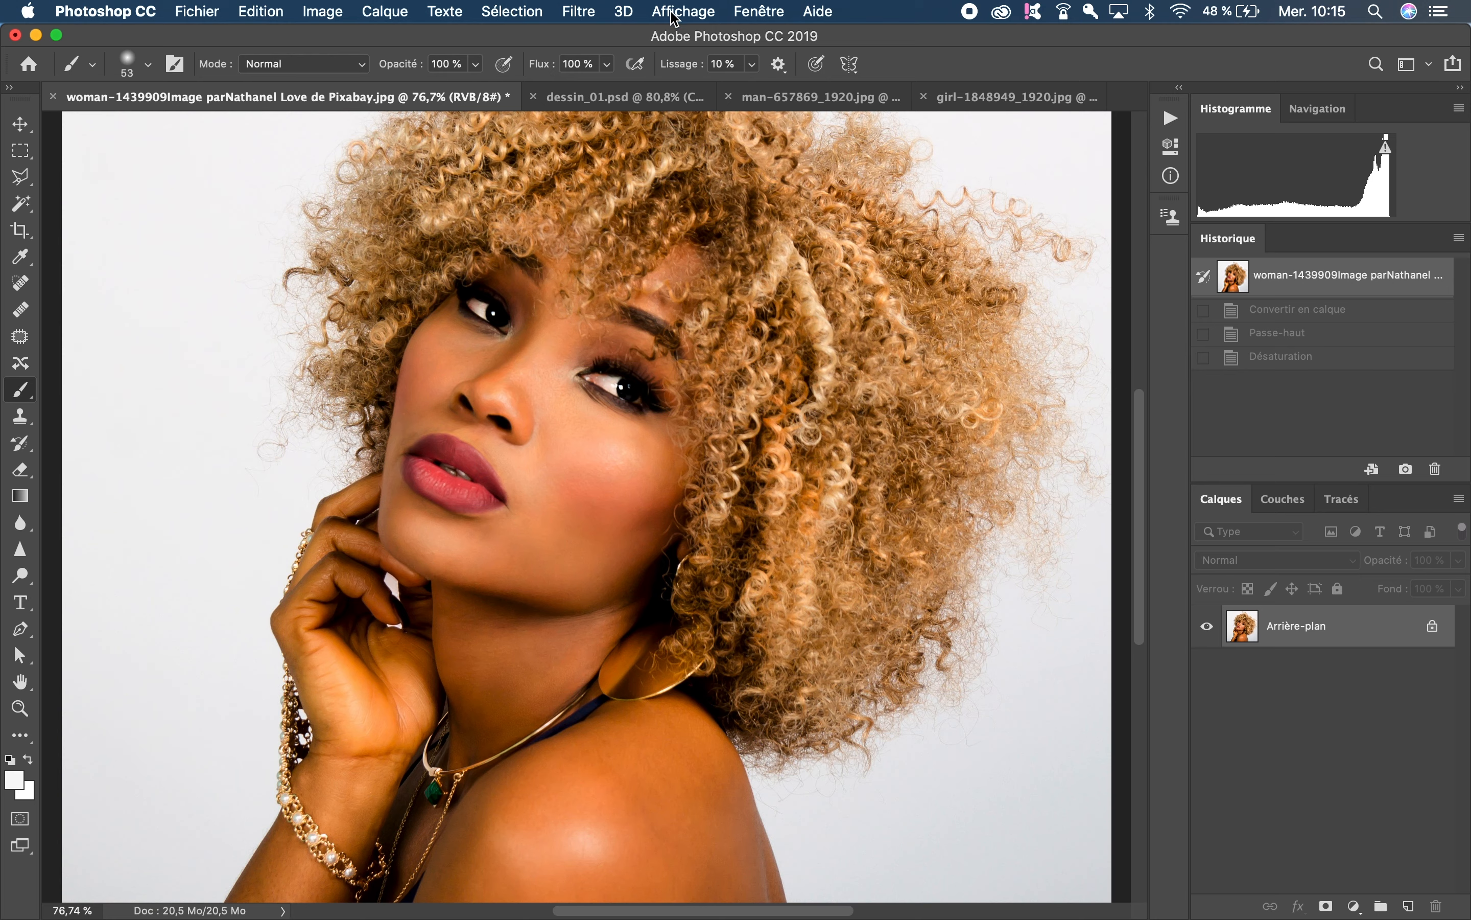
pyautogui.click(1170, 118)
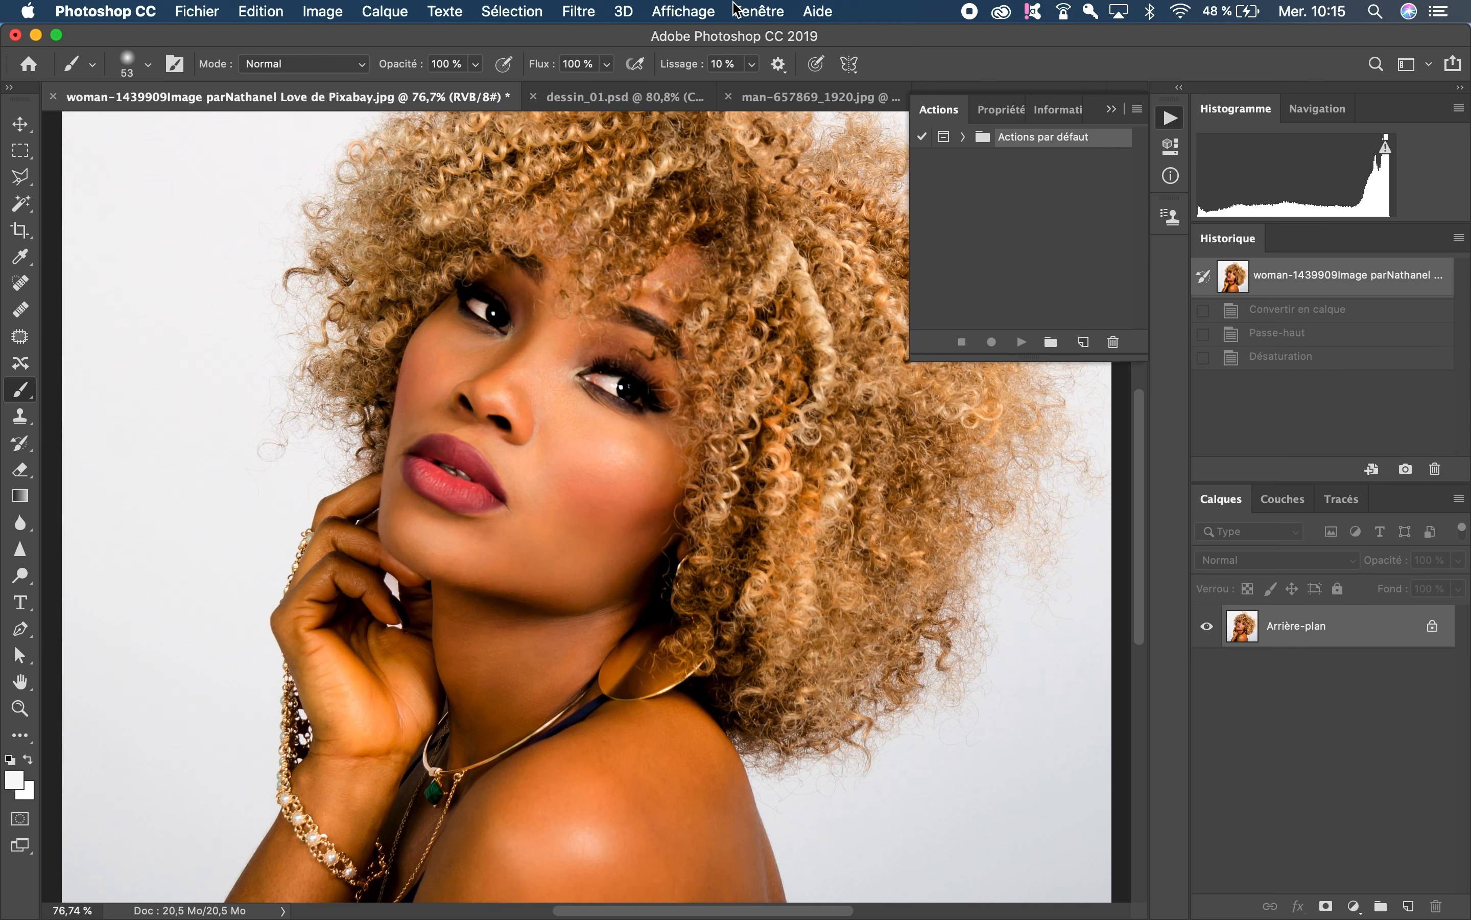
pyautogui.click(759, 11)
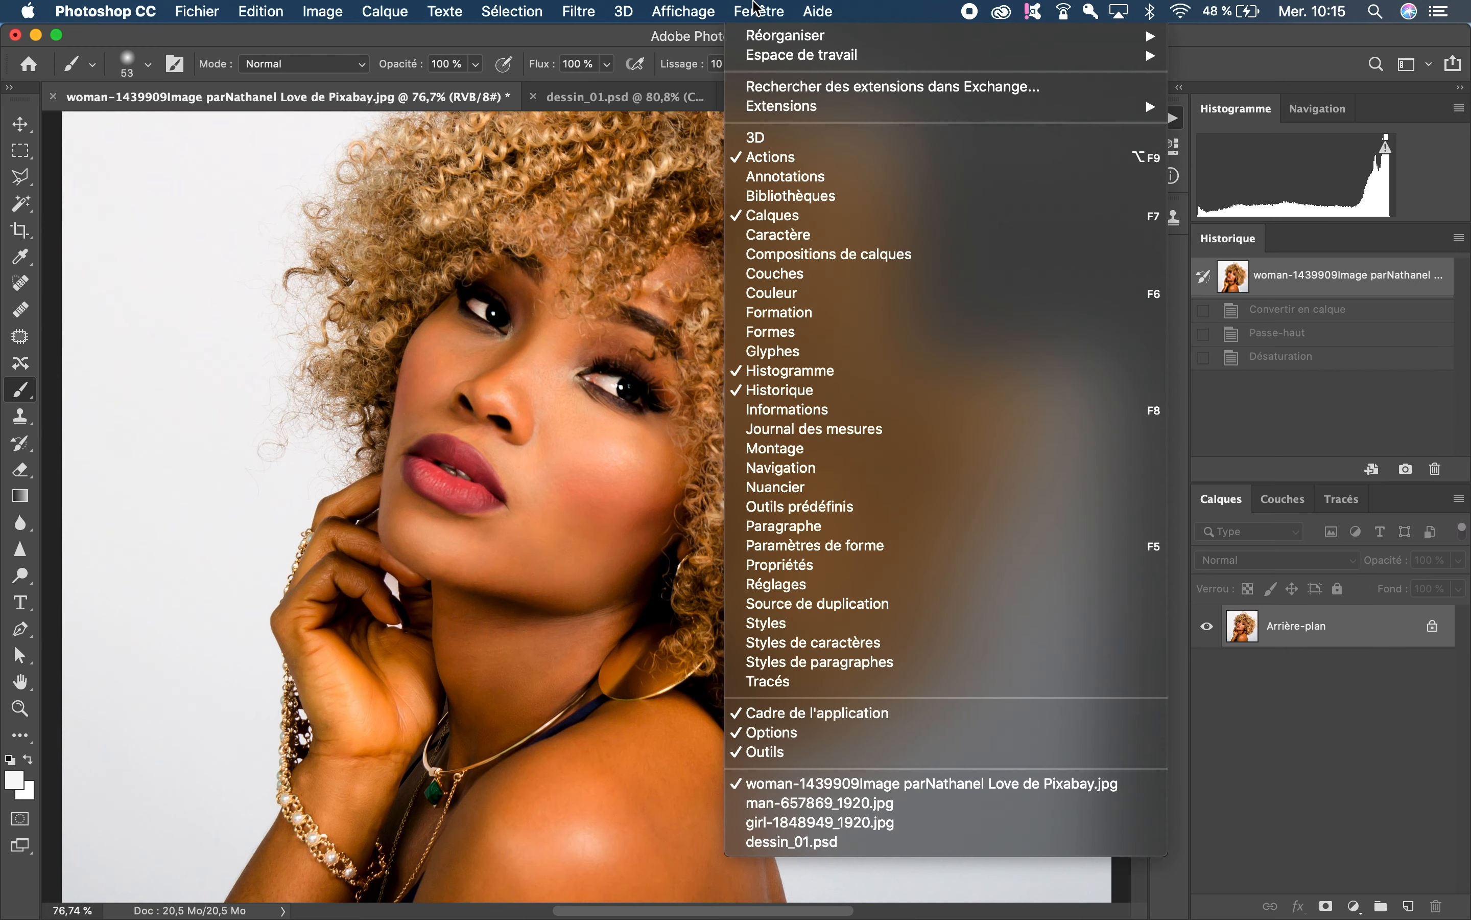
pyautogui.click(790, 160)
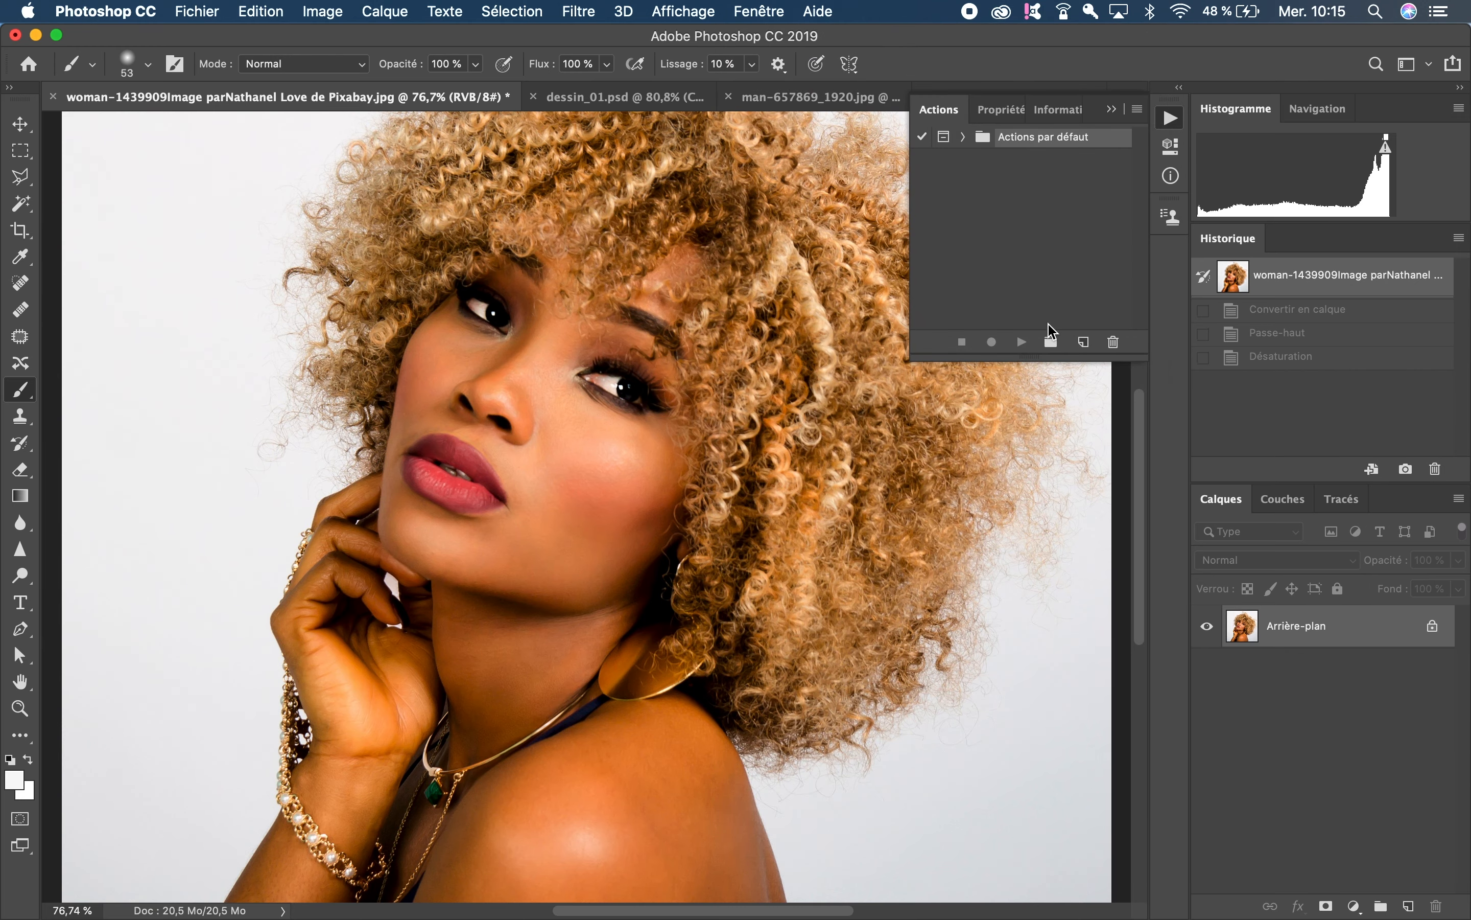
# Create an action set named Methode Dessin 01 and start recording Action 1 in it
pyautogui.click(1051, 342)
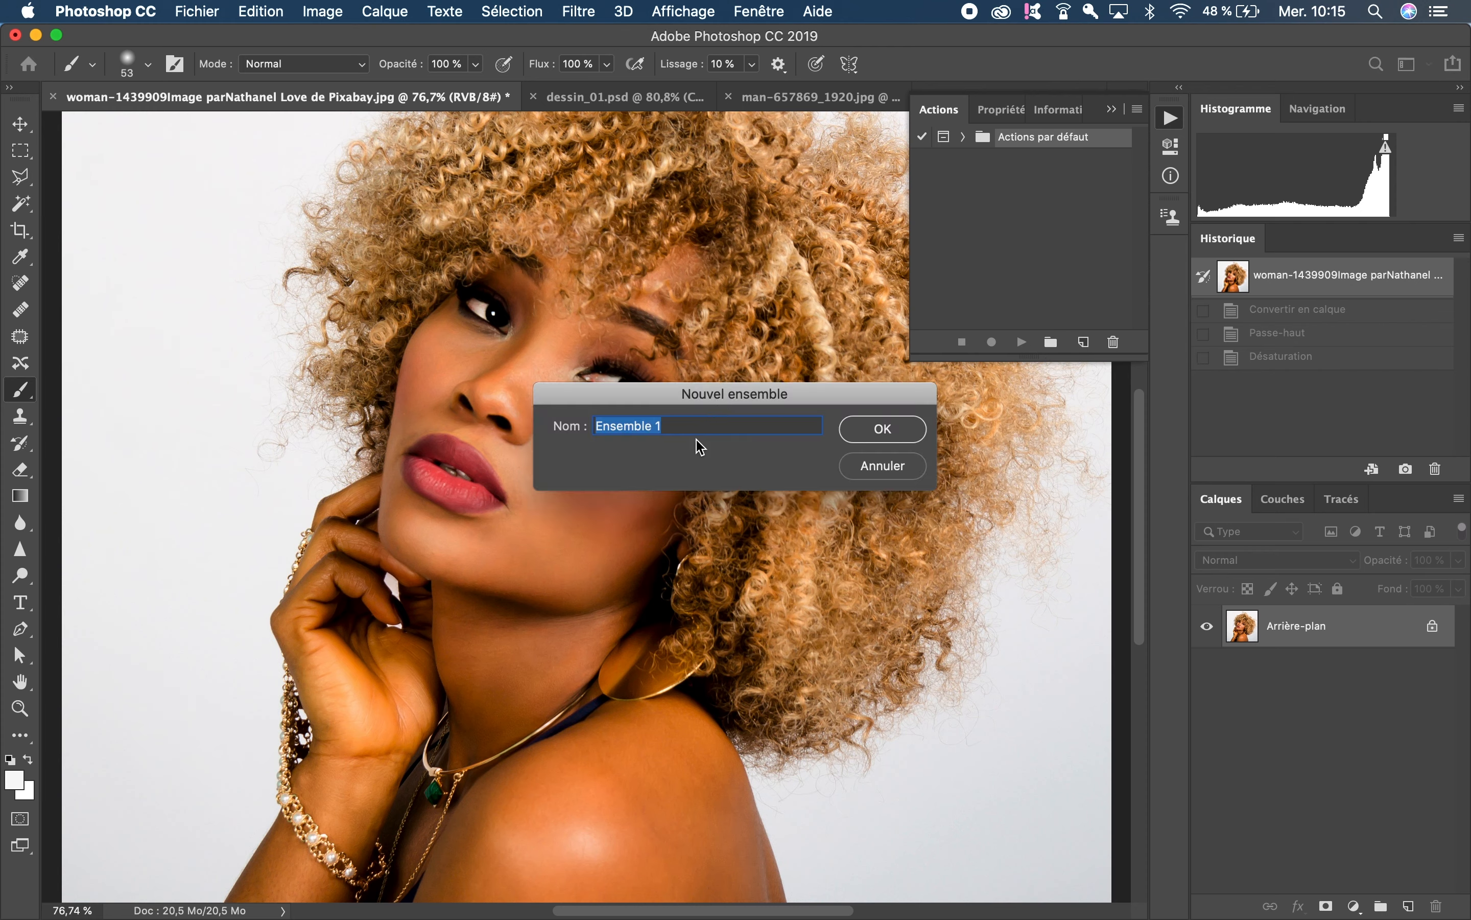
pyautogui.write('Methode Dessin 01')
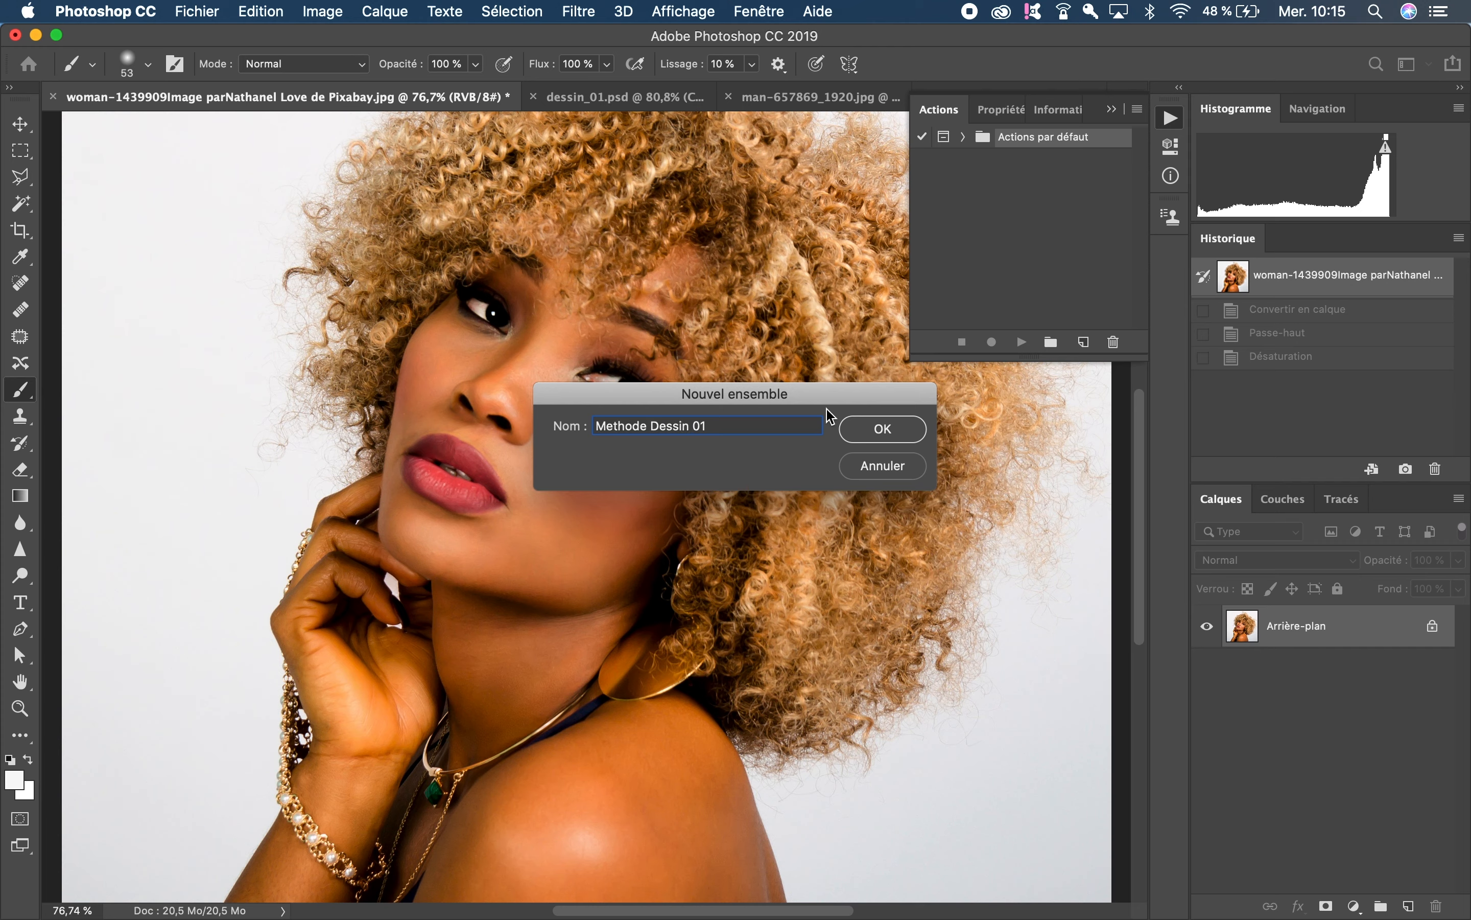
pyautogui.click(858, 421)
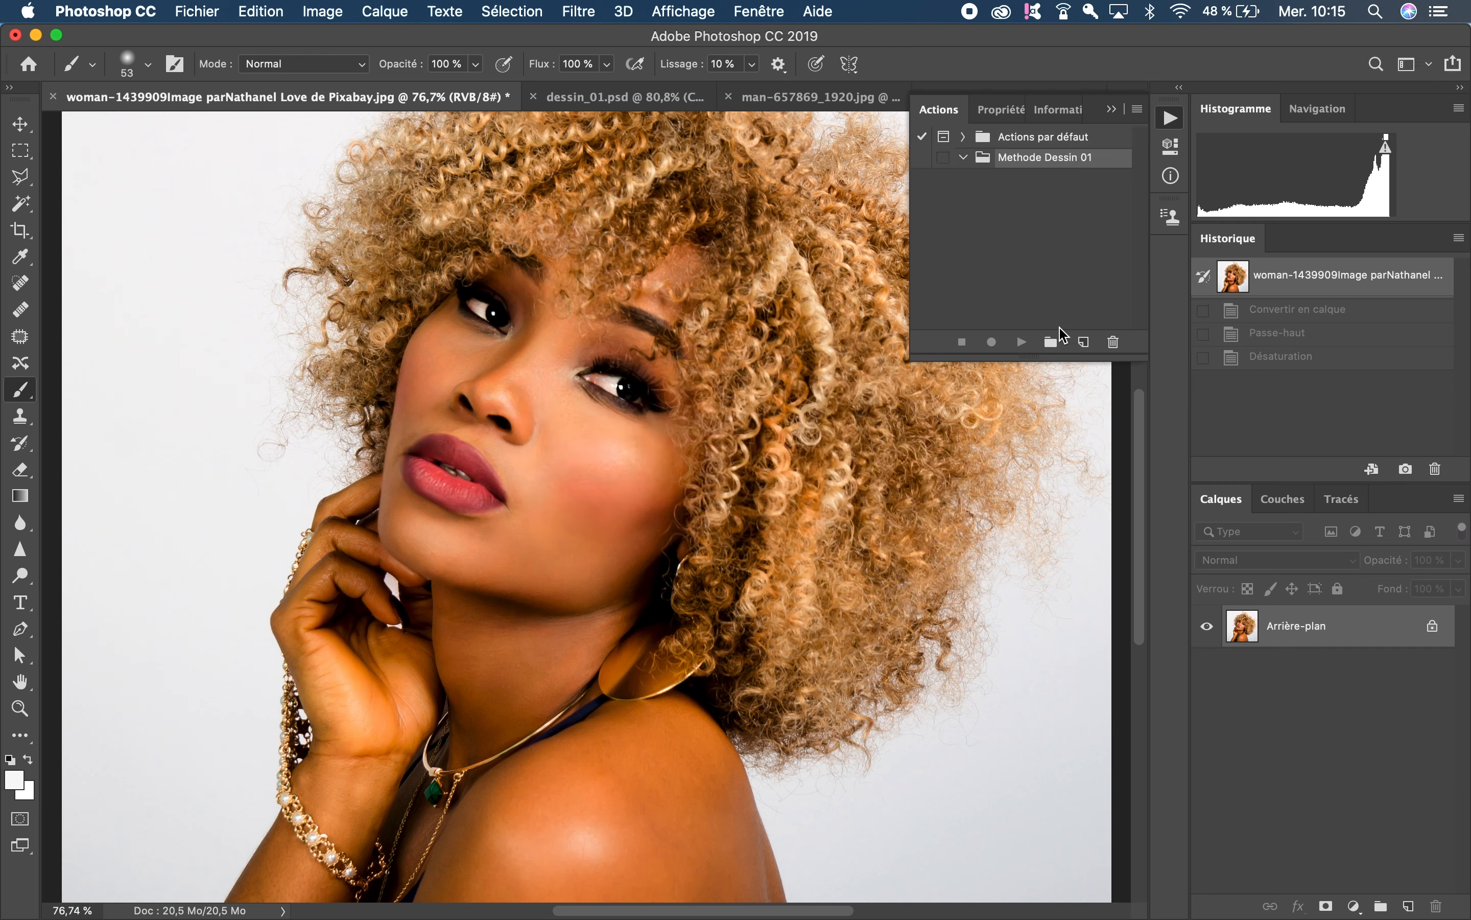
pyautogui.click(1084, 342)
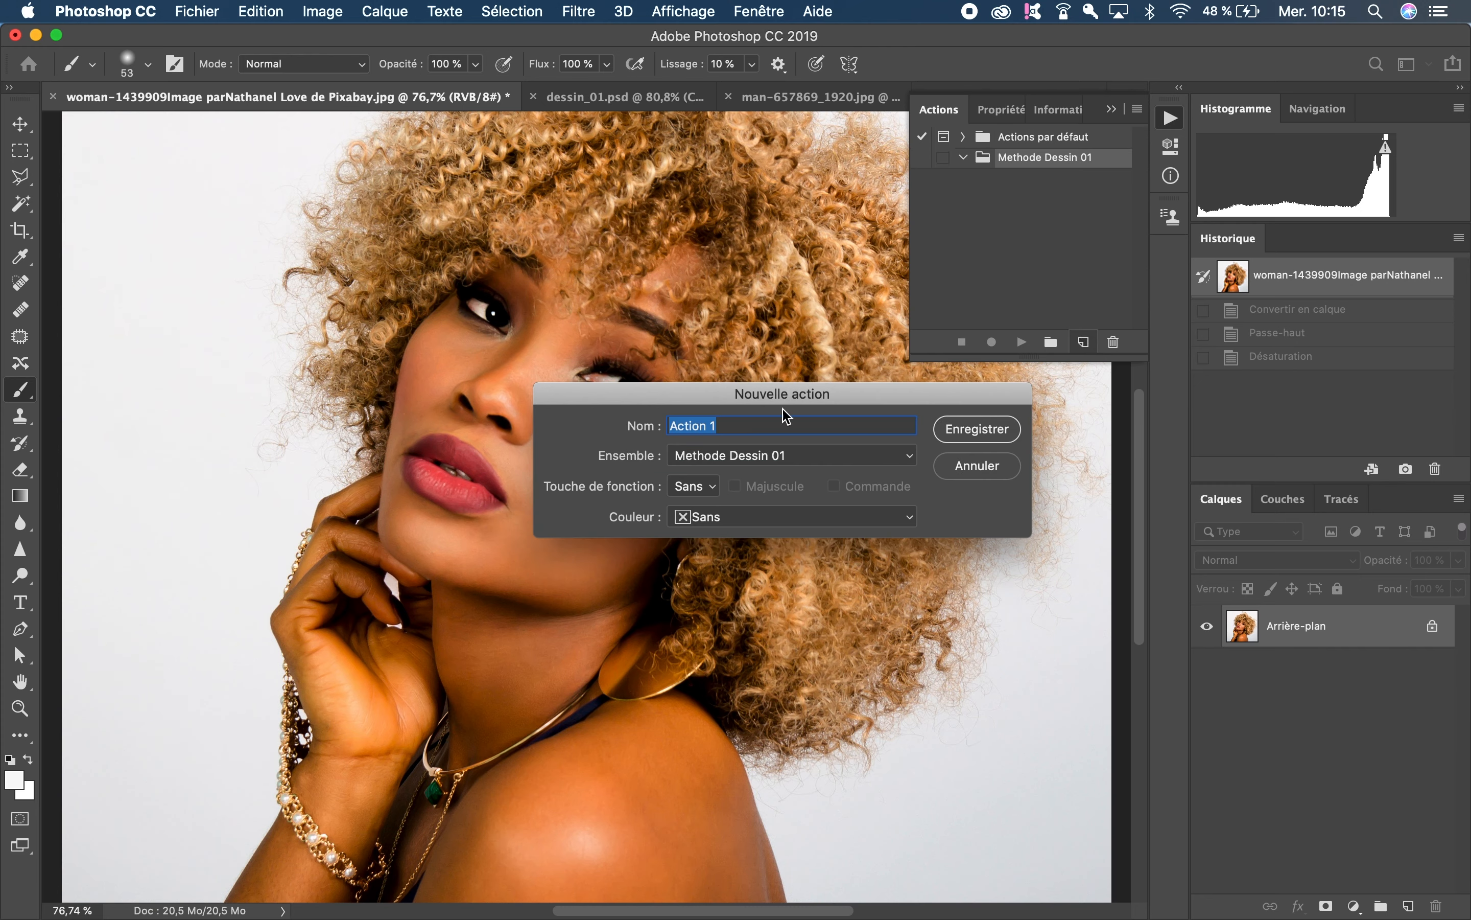
pyautogui.click(957, 436)
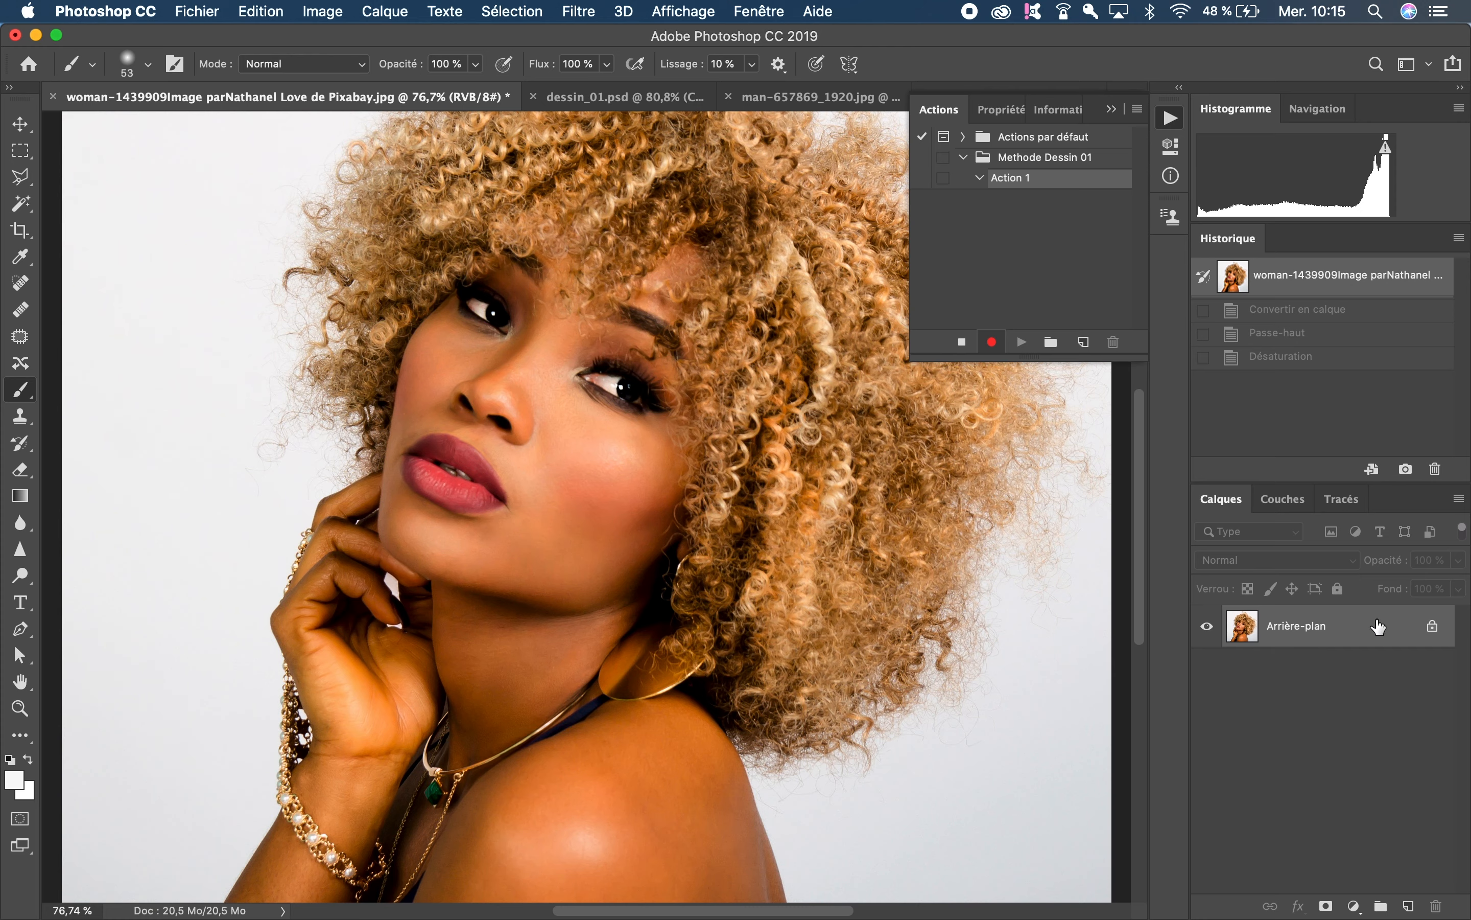
# Convert the locked background into the normal layer Calque 0 and duplicate it
pyautogui.doubleClick(1248, 626)
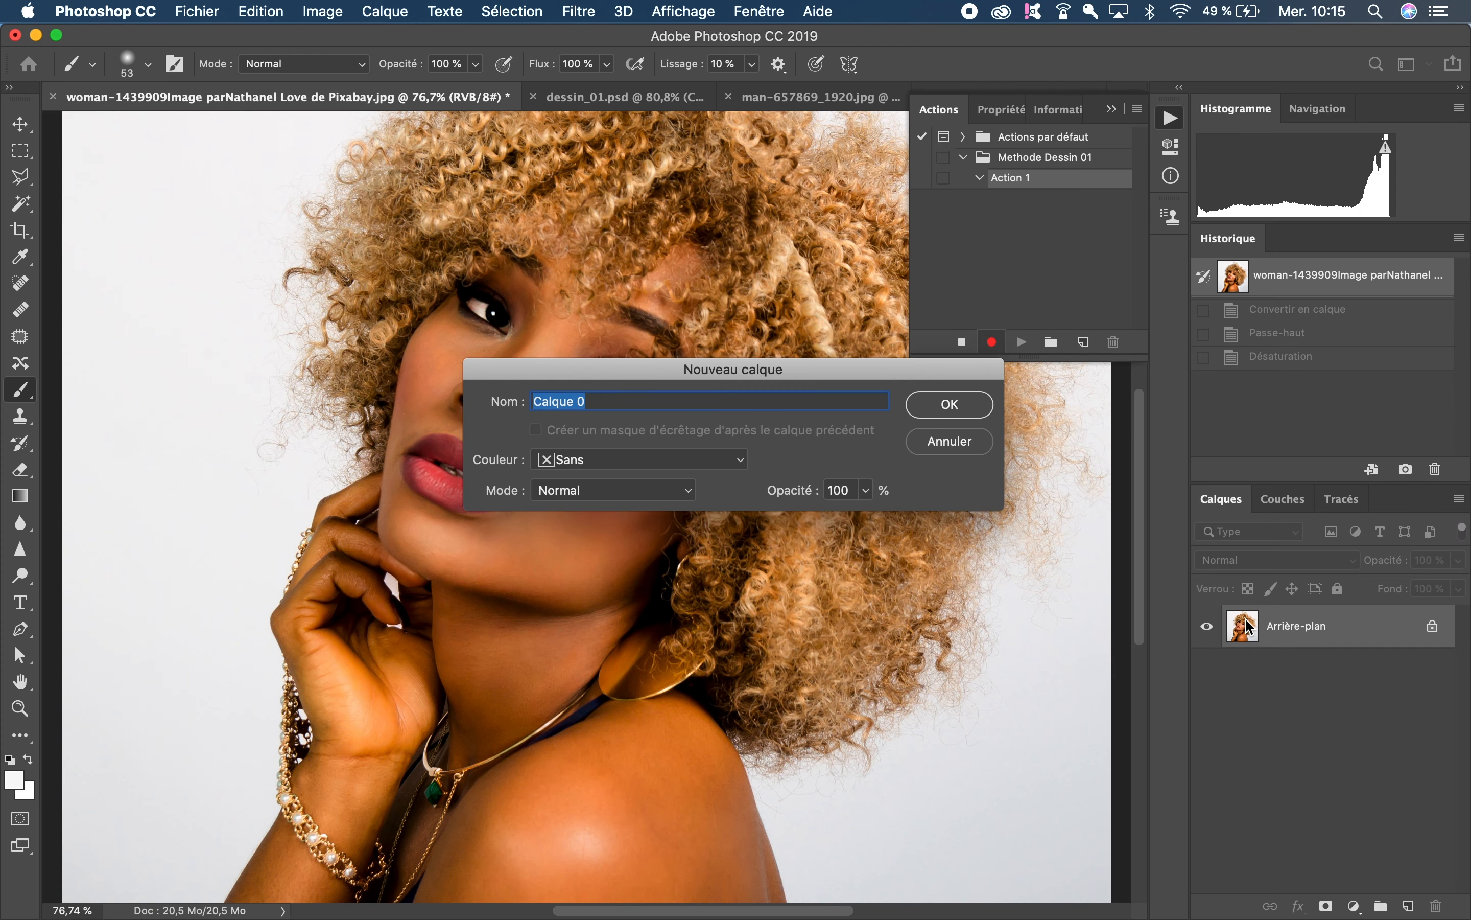
pyautogui.press('Return')
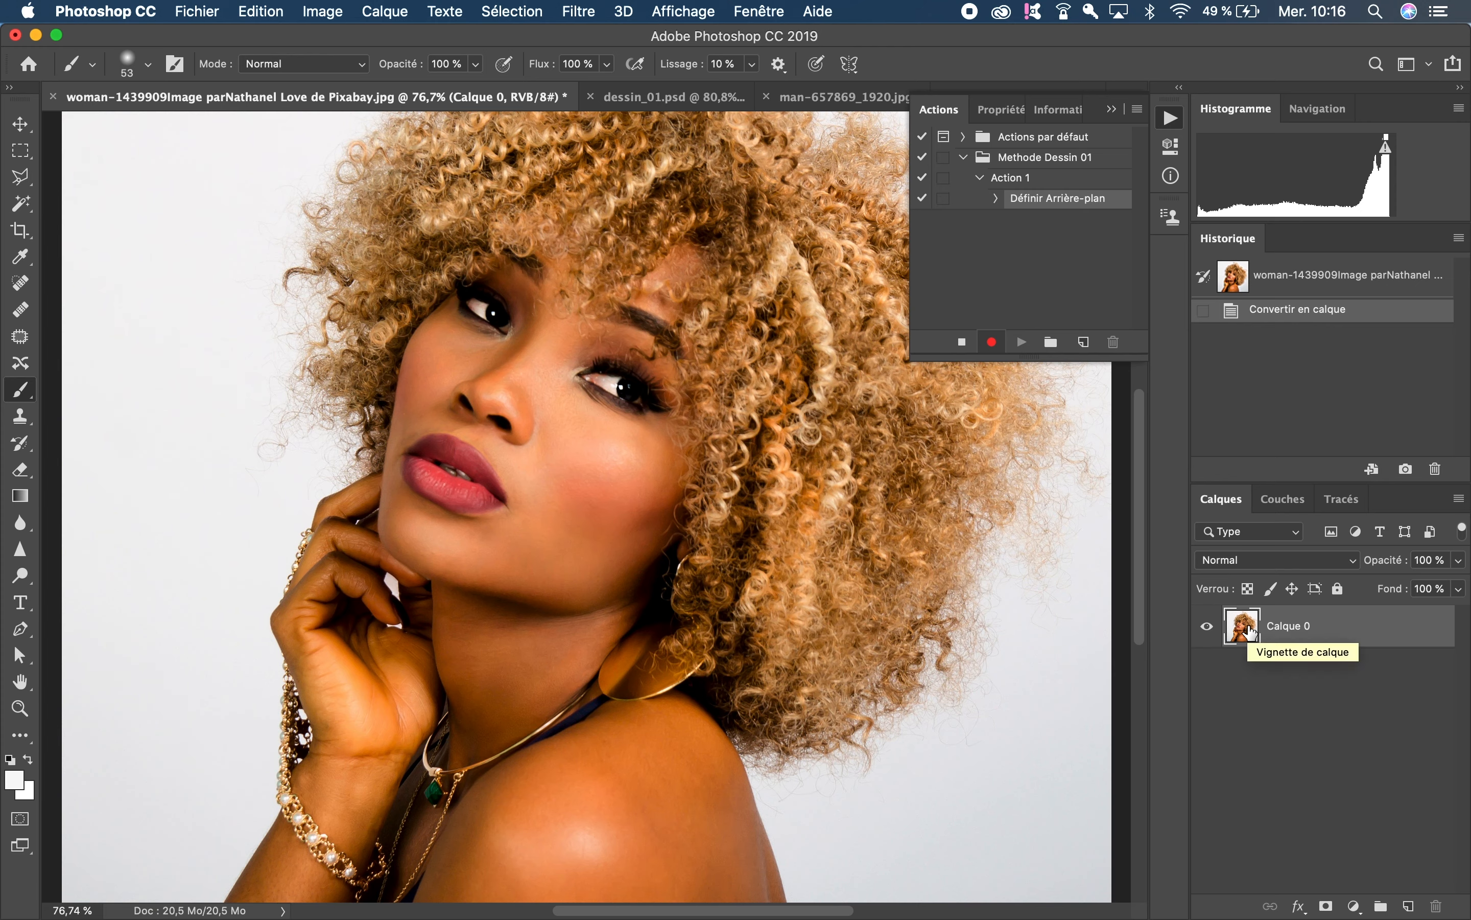
pyautogui.press('super+j')
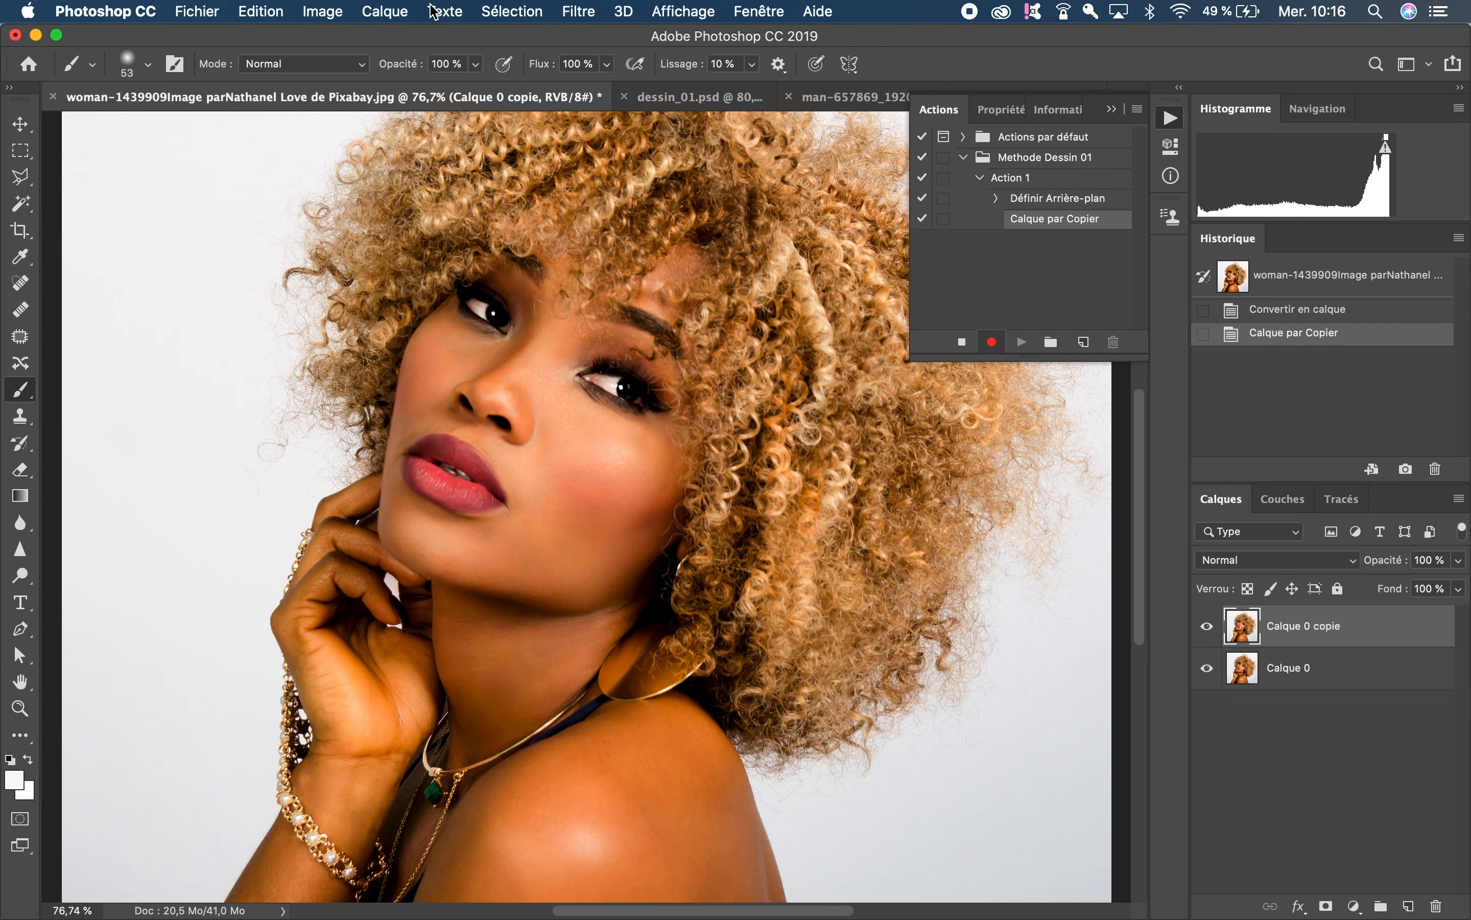
# Apply the Passe-haut filter to the duplicated layer with a radius of 8,0 pixels
pyautogui.click(580, 13)
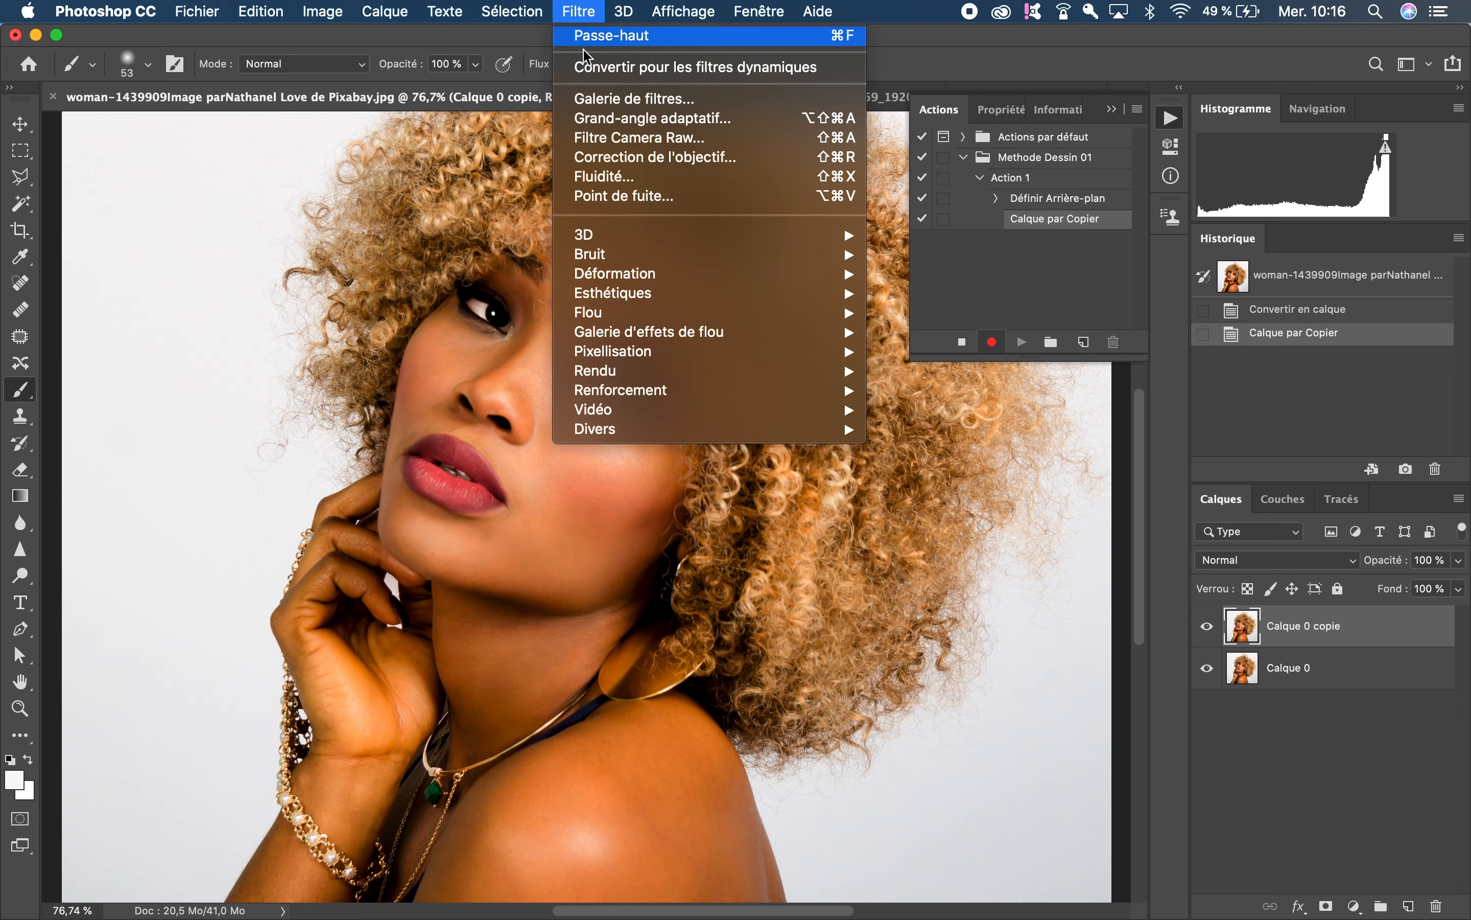
pyautogui.moveTo(688, 434)
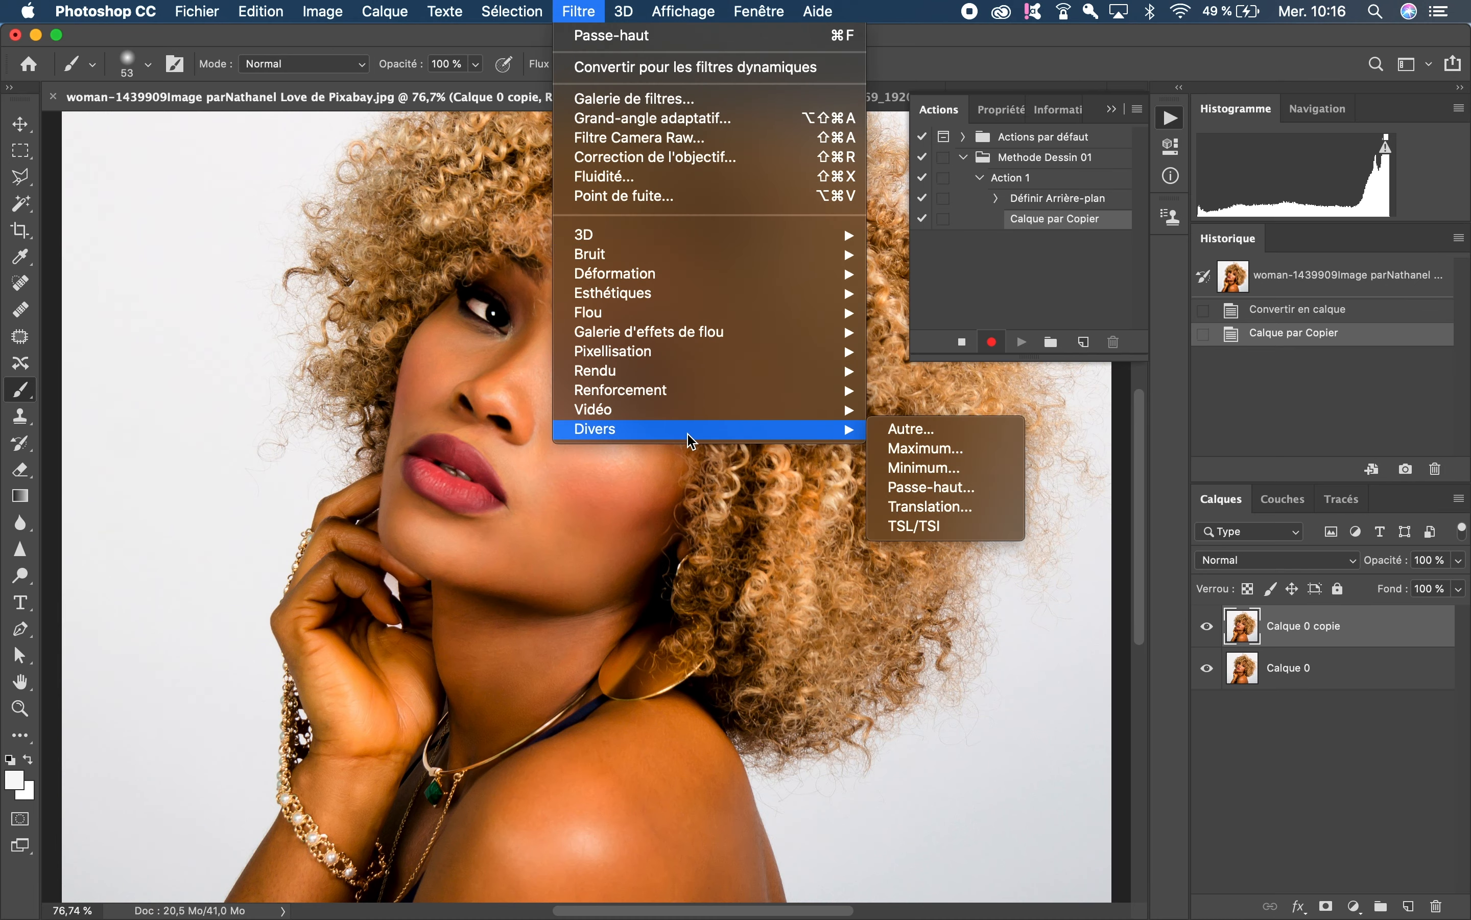
pyautogui.click(970, 496)
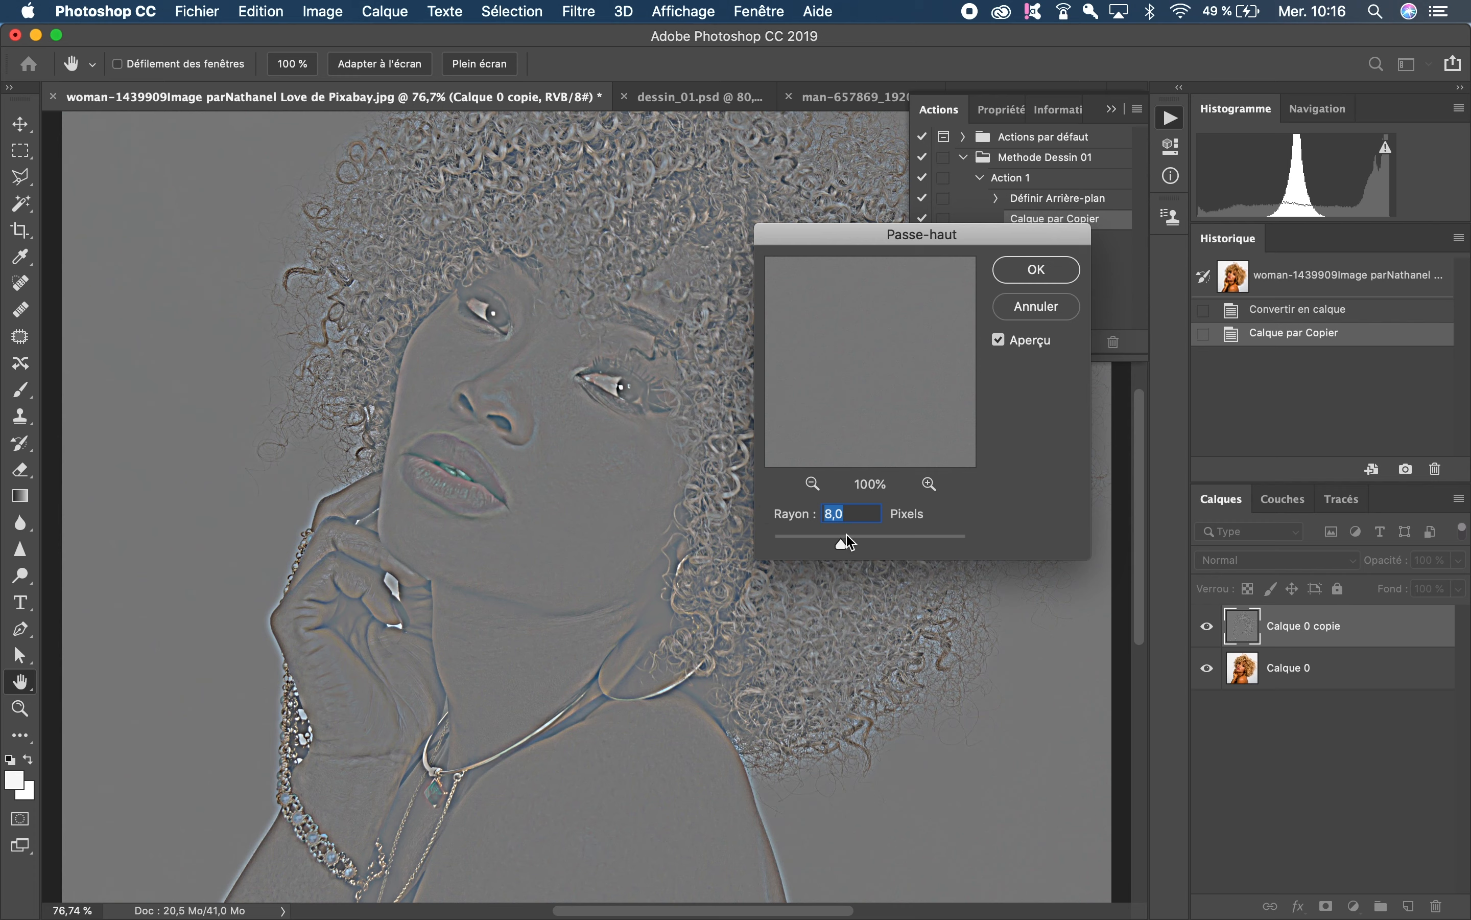
pyautogui.click(1037, 269)
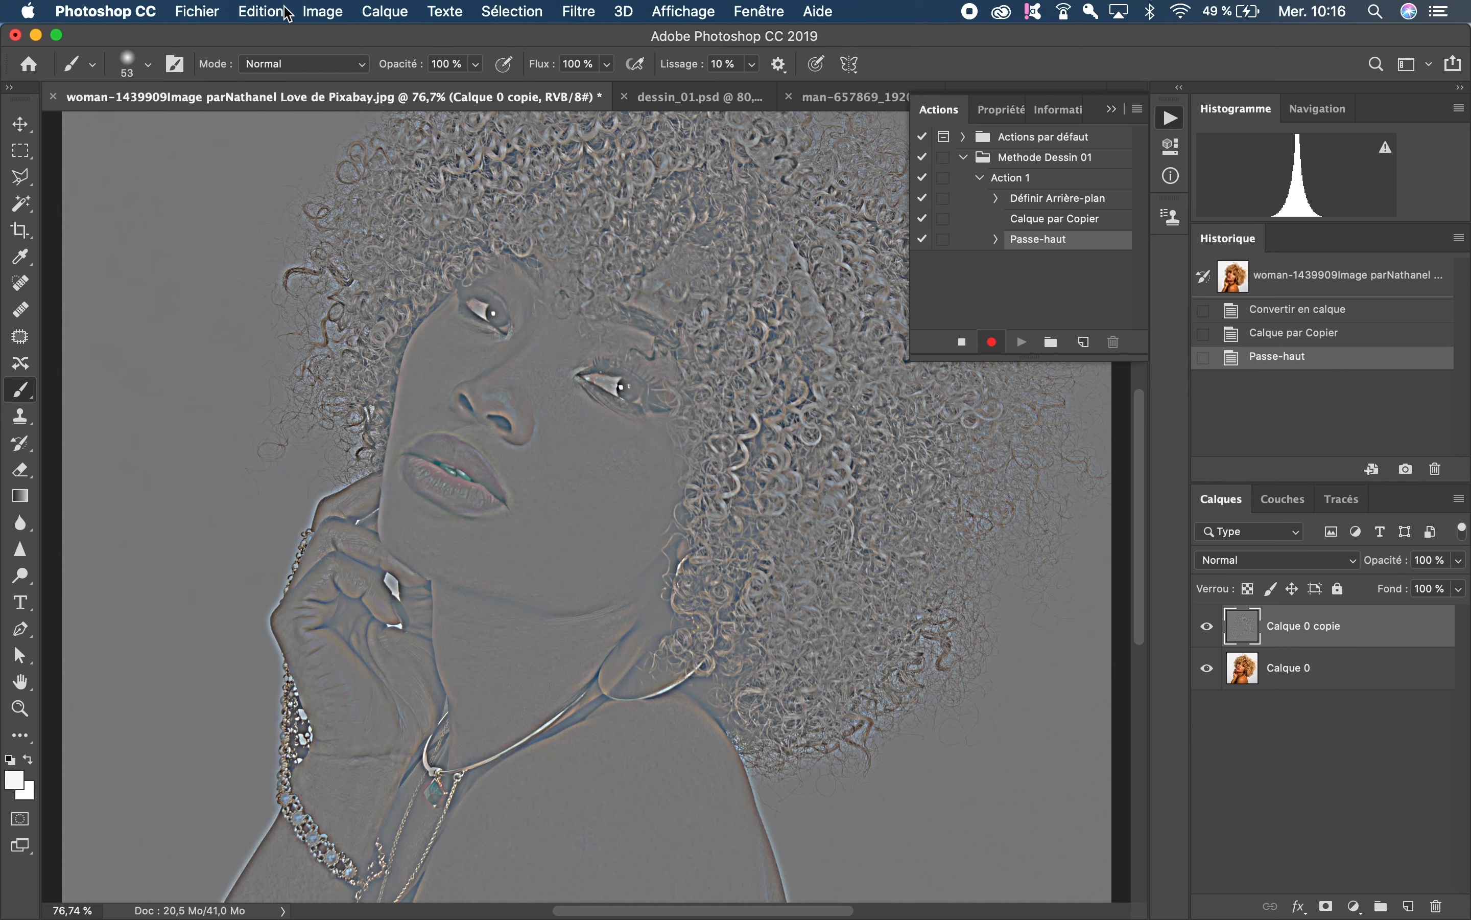
# Desaturate the filtered copy and set its blend mode to Lumière linéaire
pyautogui.click(315, 12)
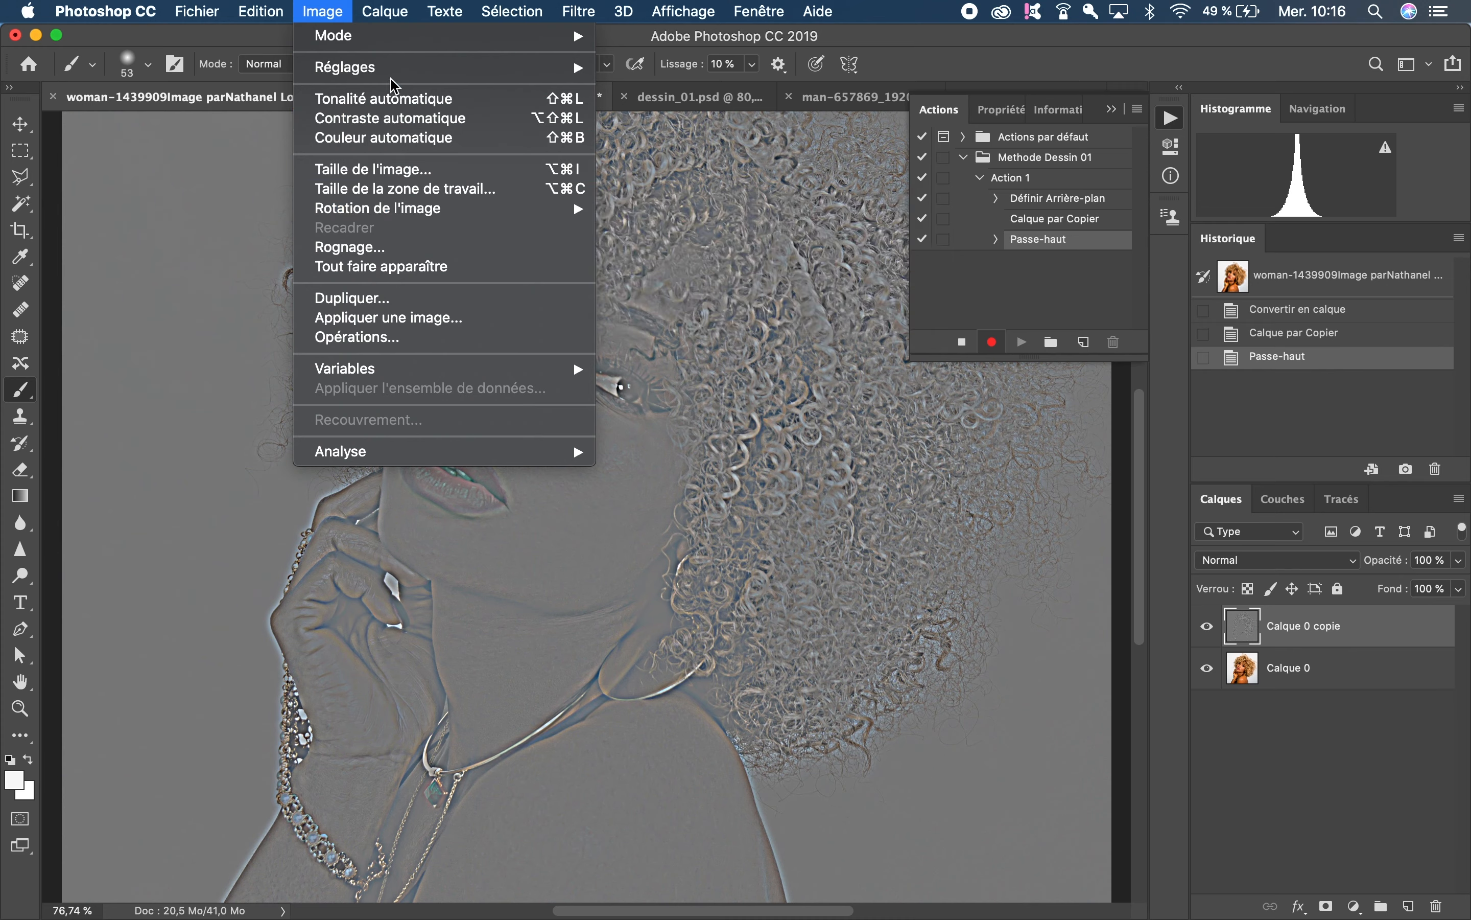
pyautogui.moveTo(389, 70)
pyautogui.click(669, 465)
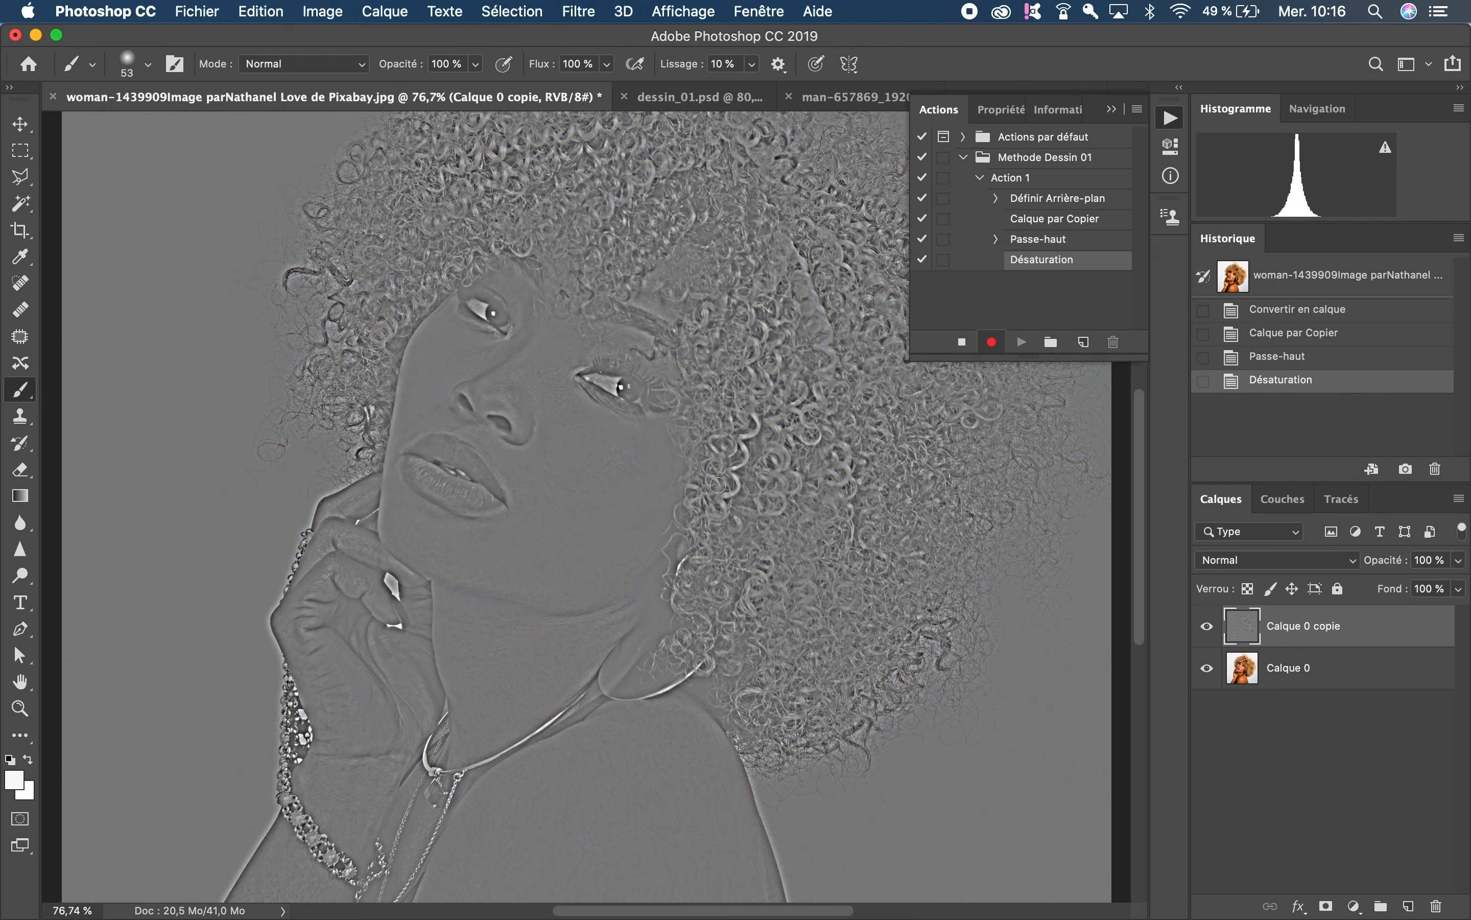
pyautogui.click(1270, 559)
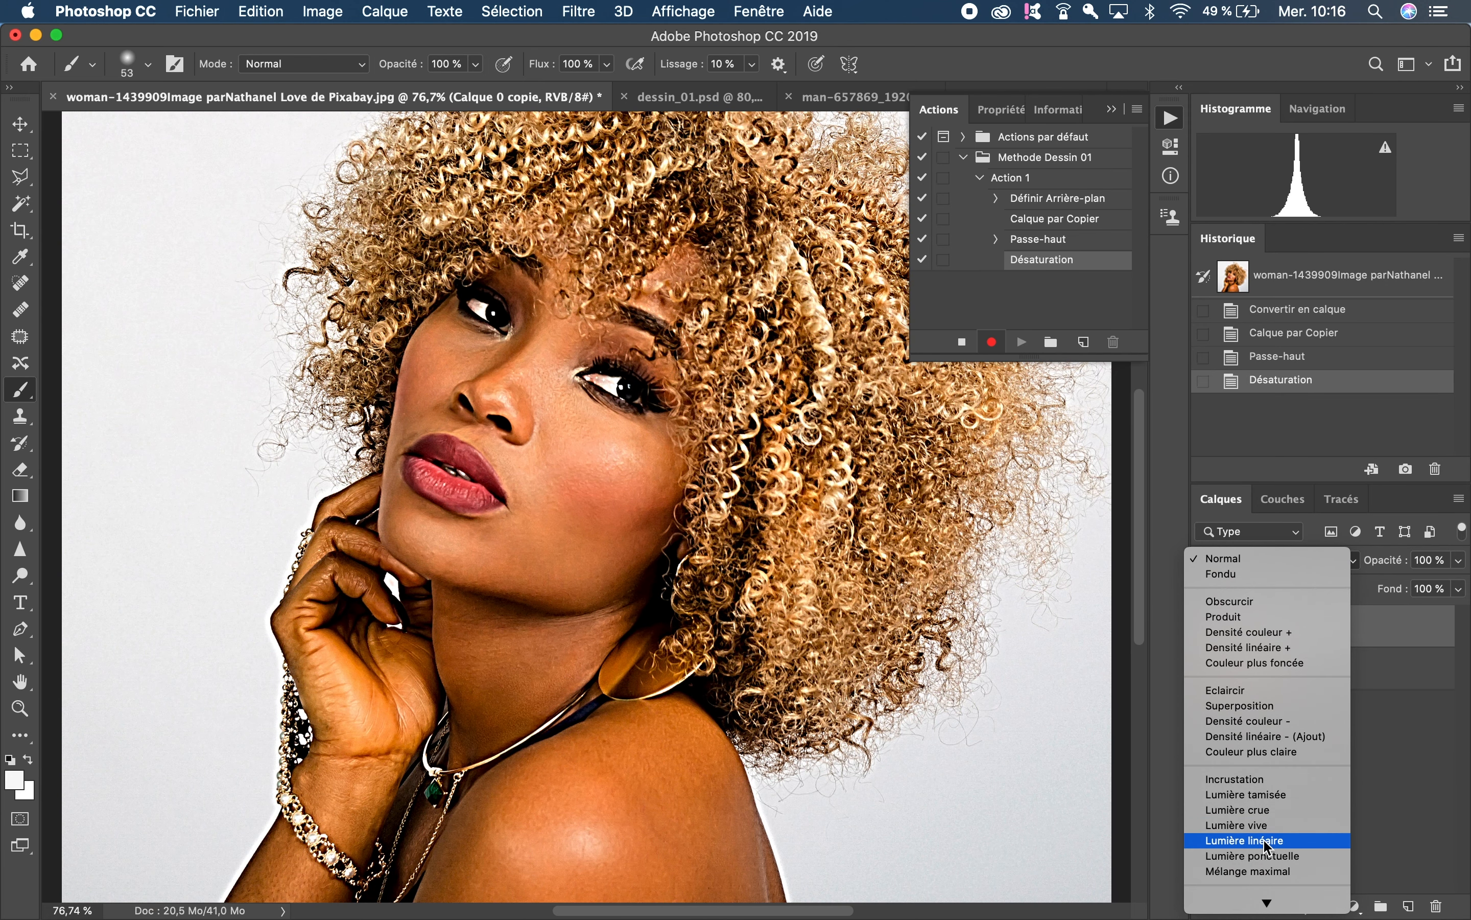
pyautogui.click(1267, 842)
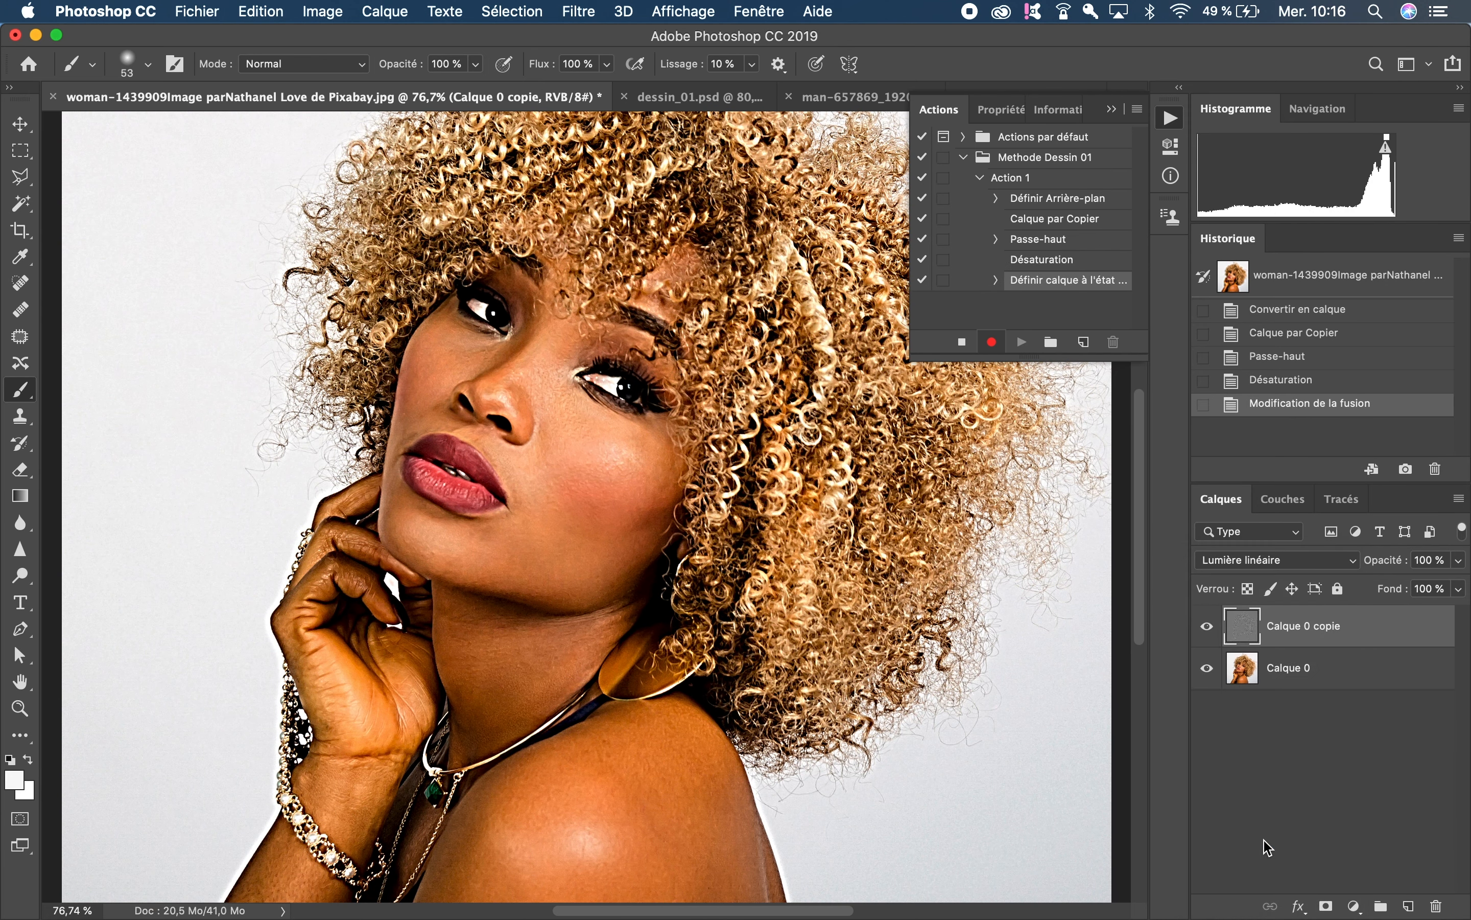
# Select both Calque 0 and its copy and merge them into one layer
pyautogui.click(1283, 780)
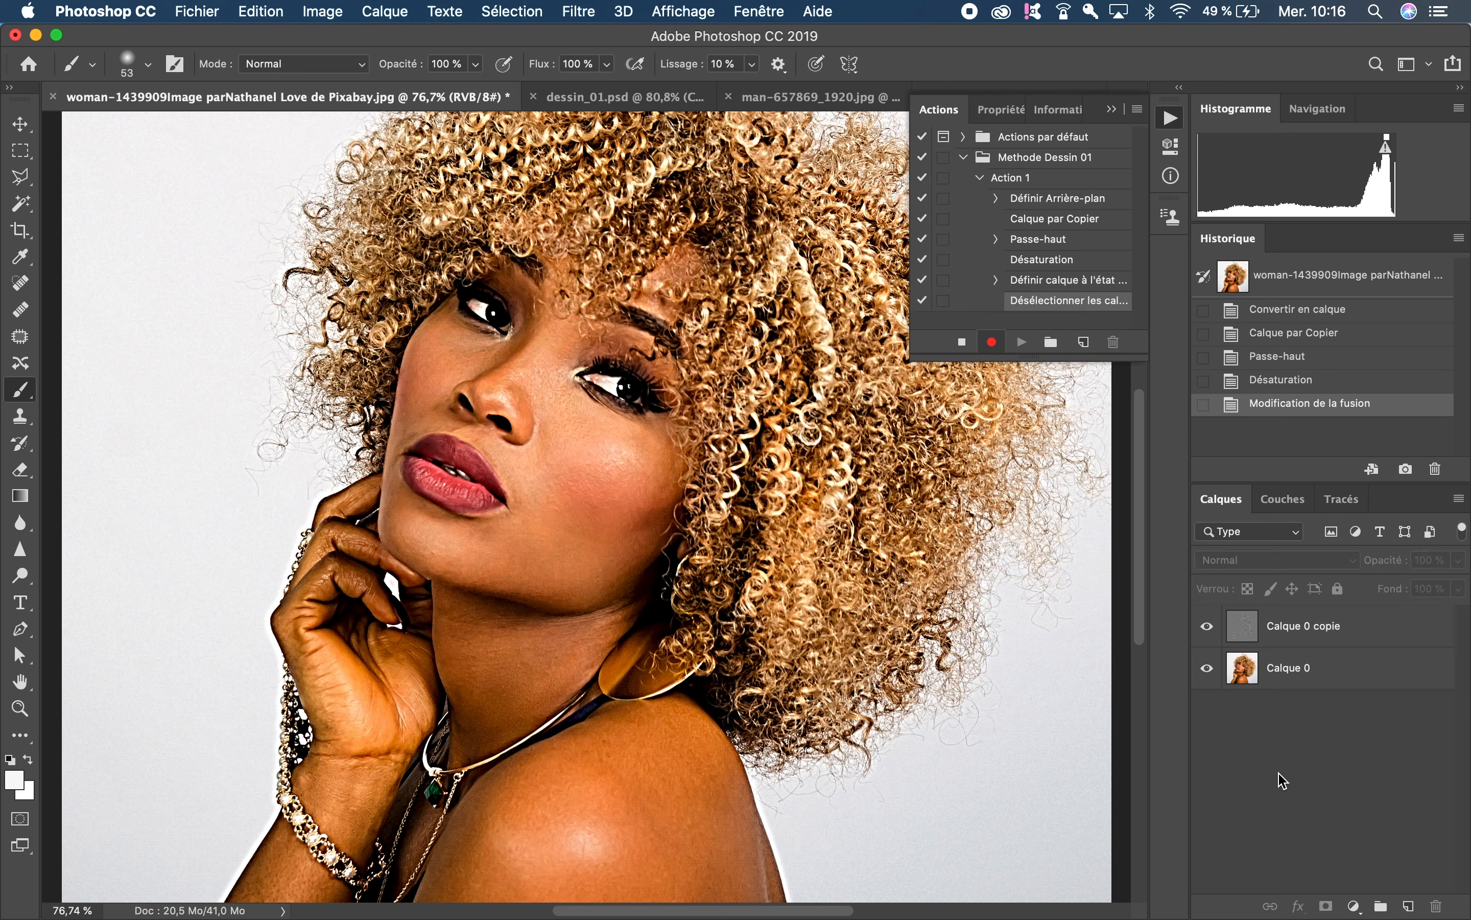
pyautogui.click(1242, 669)
pyautogui.click(1239, 631)
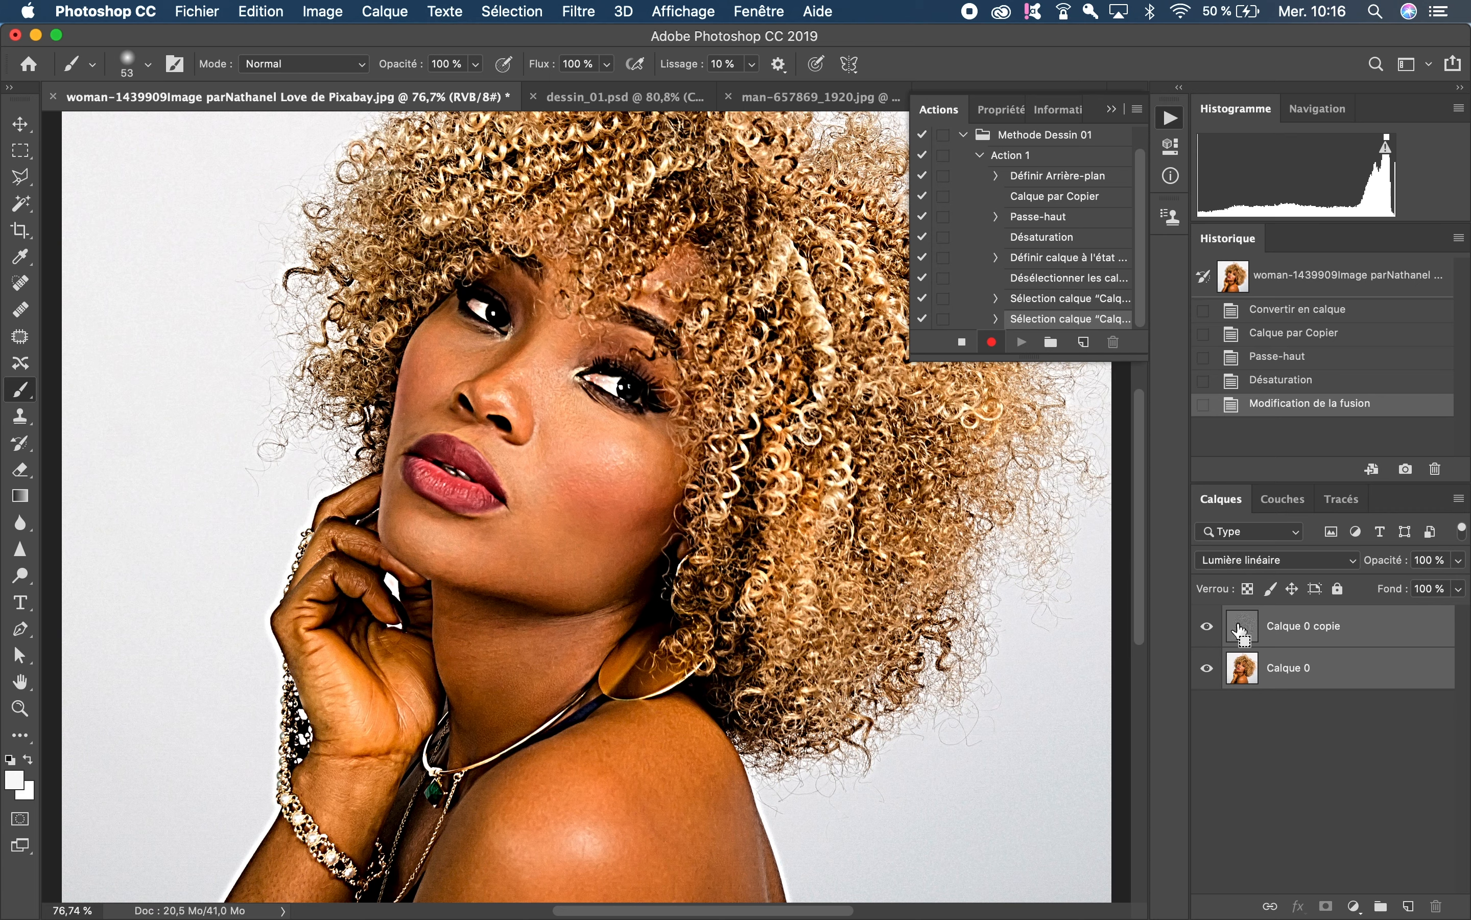
pyautogui.press('super+e')
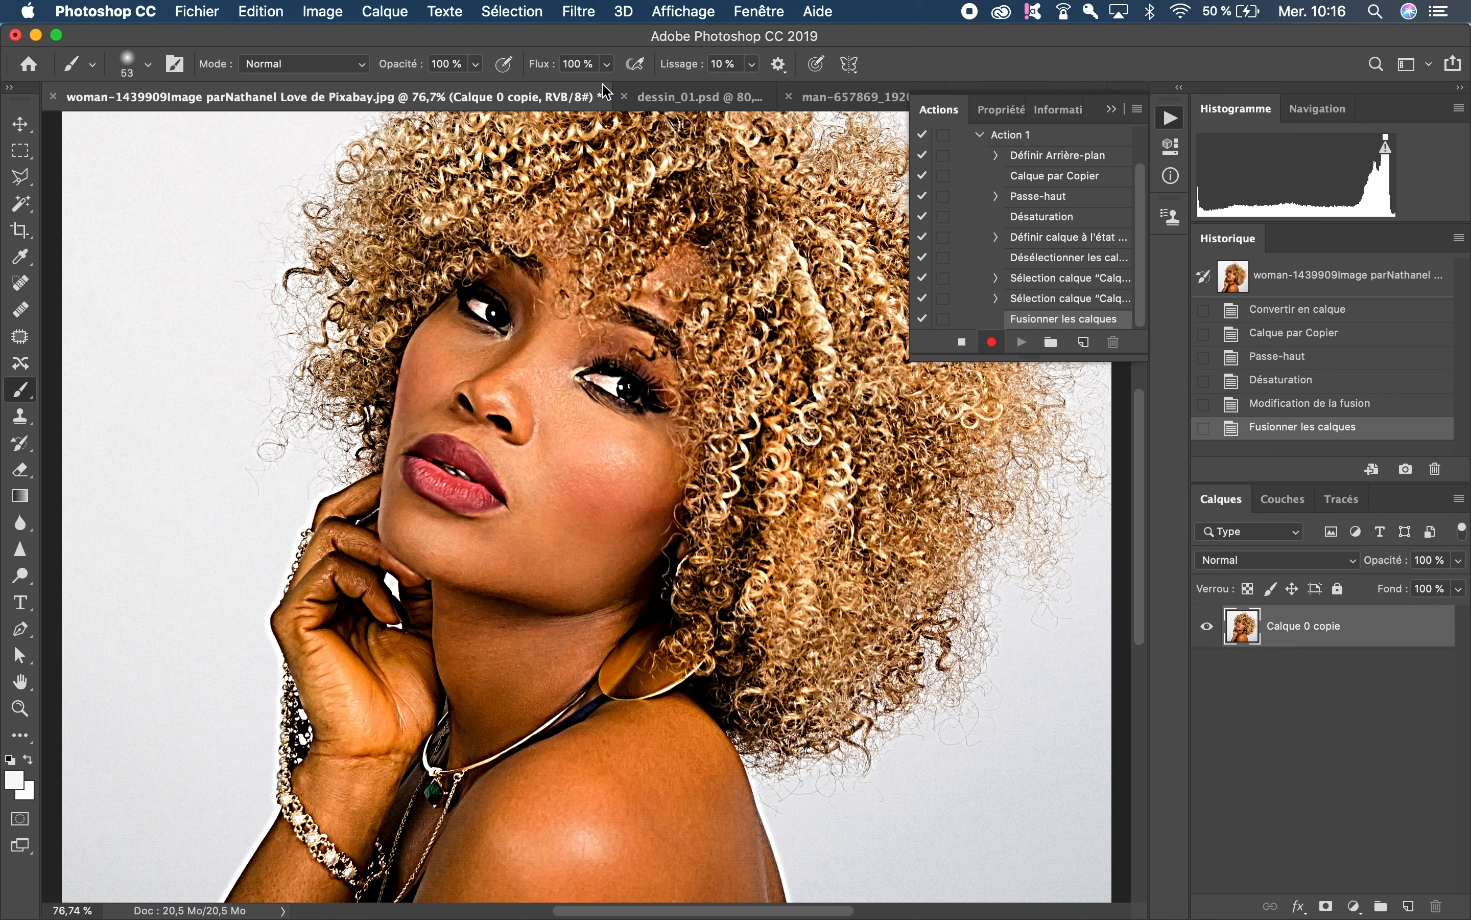
# Apply the Diffusion filter to the merged layer in Anisotrope mode
pyautogui.click(577, 11)
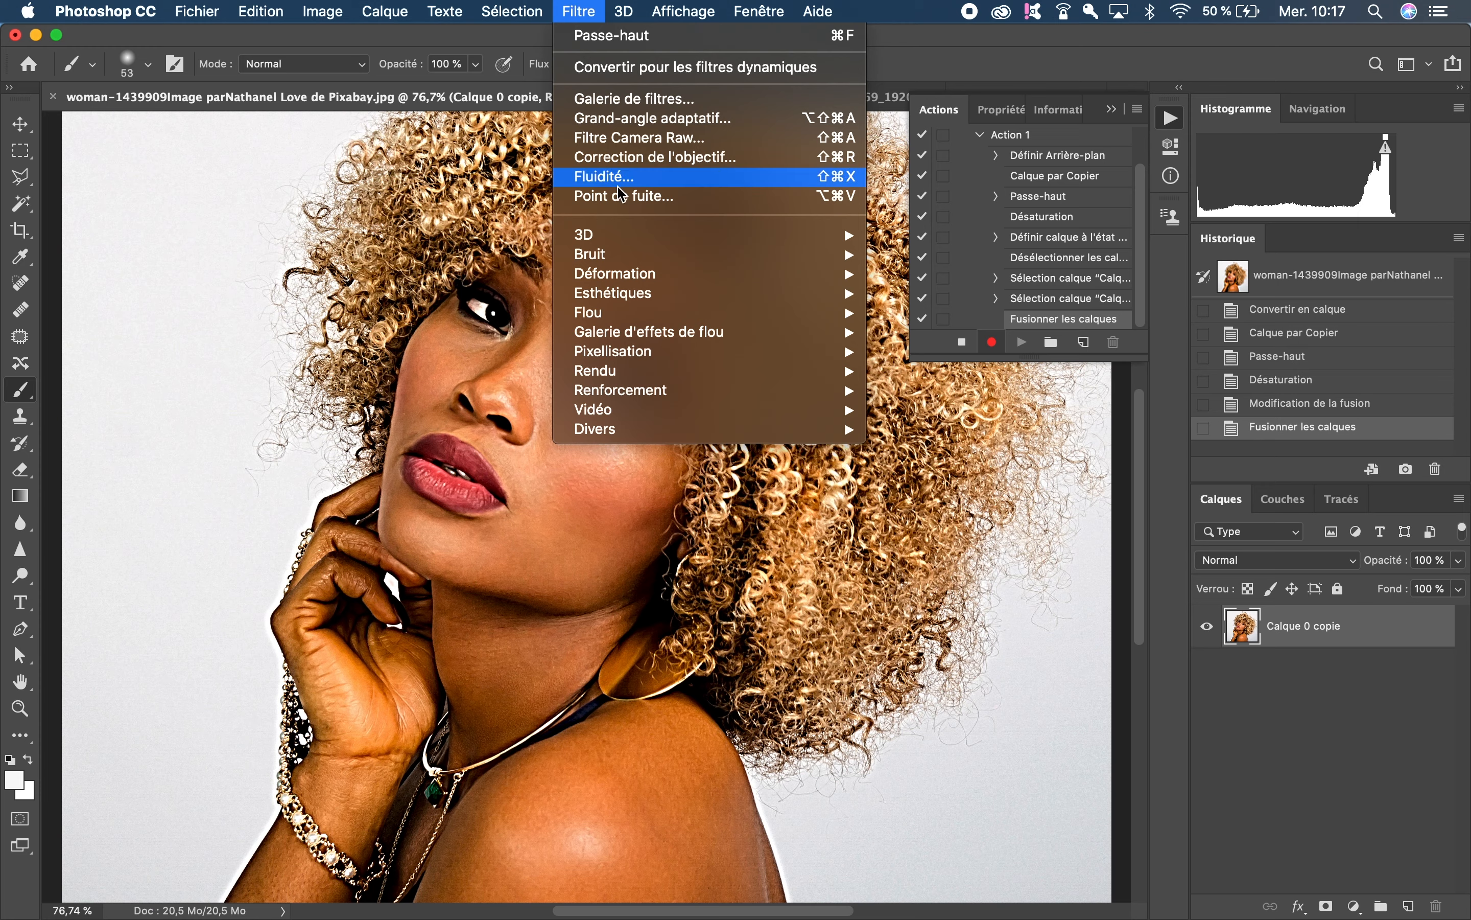
pyautogui.moveTo(646, 297)
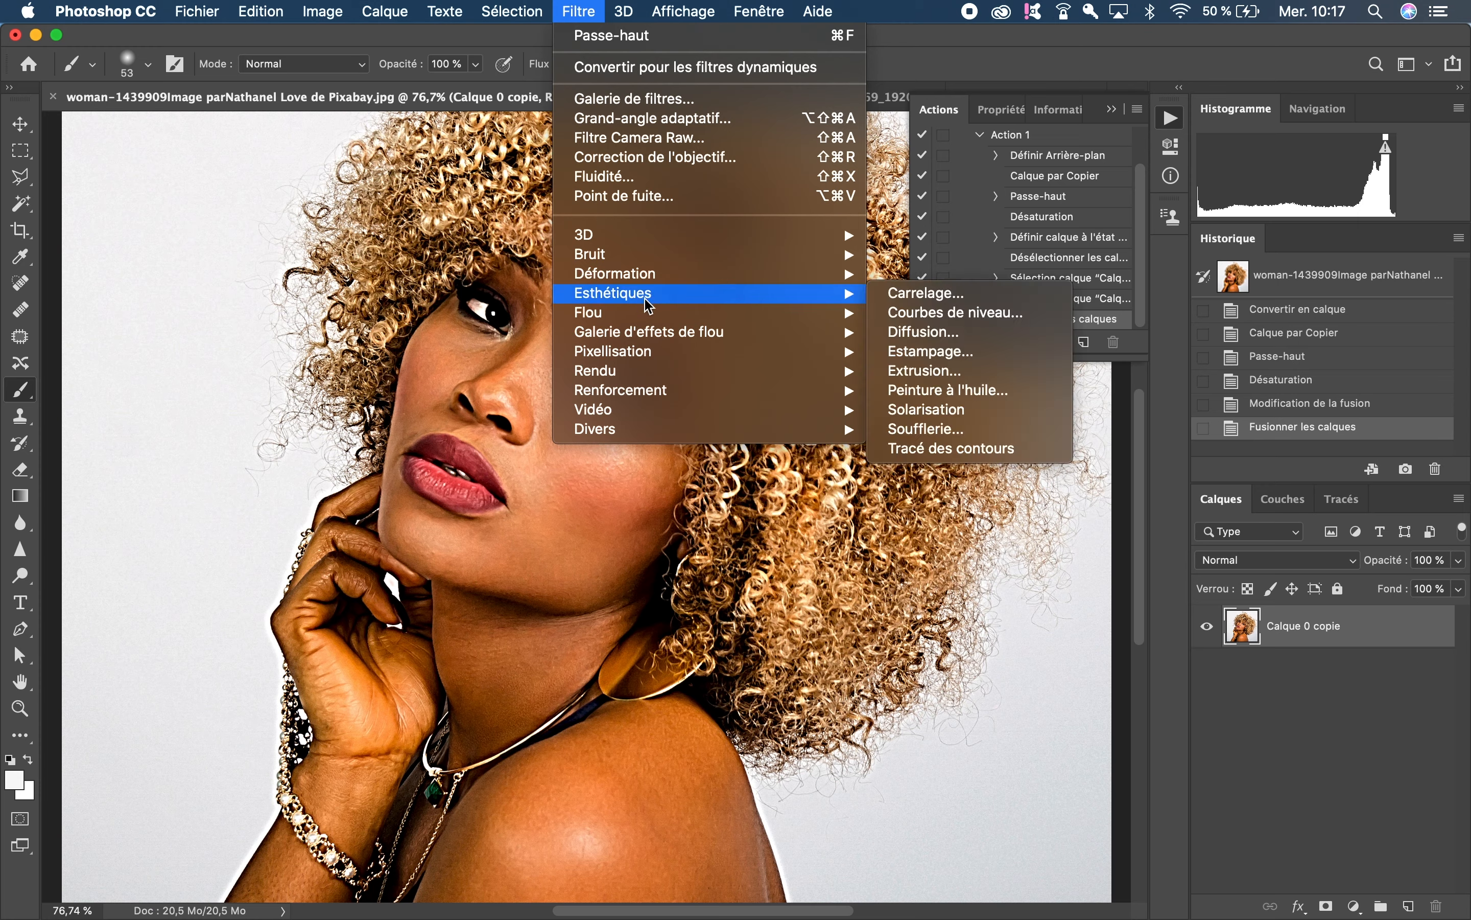
pyautogui.click(962, 333)
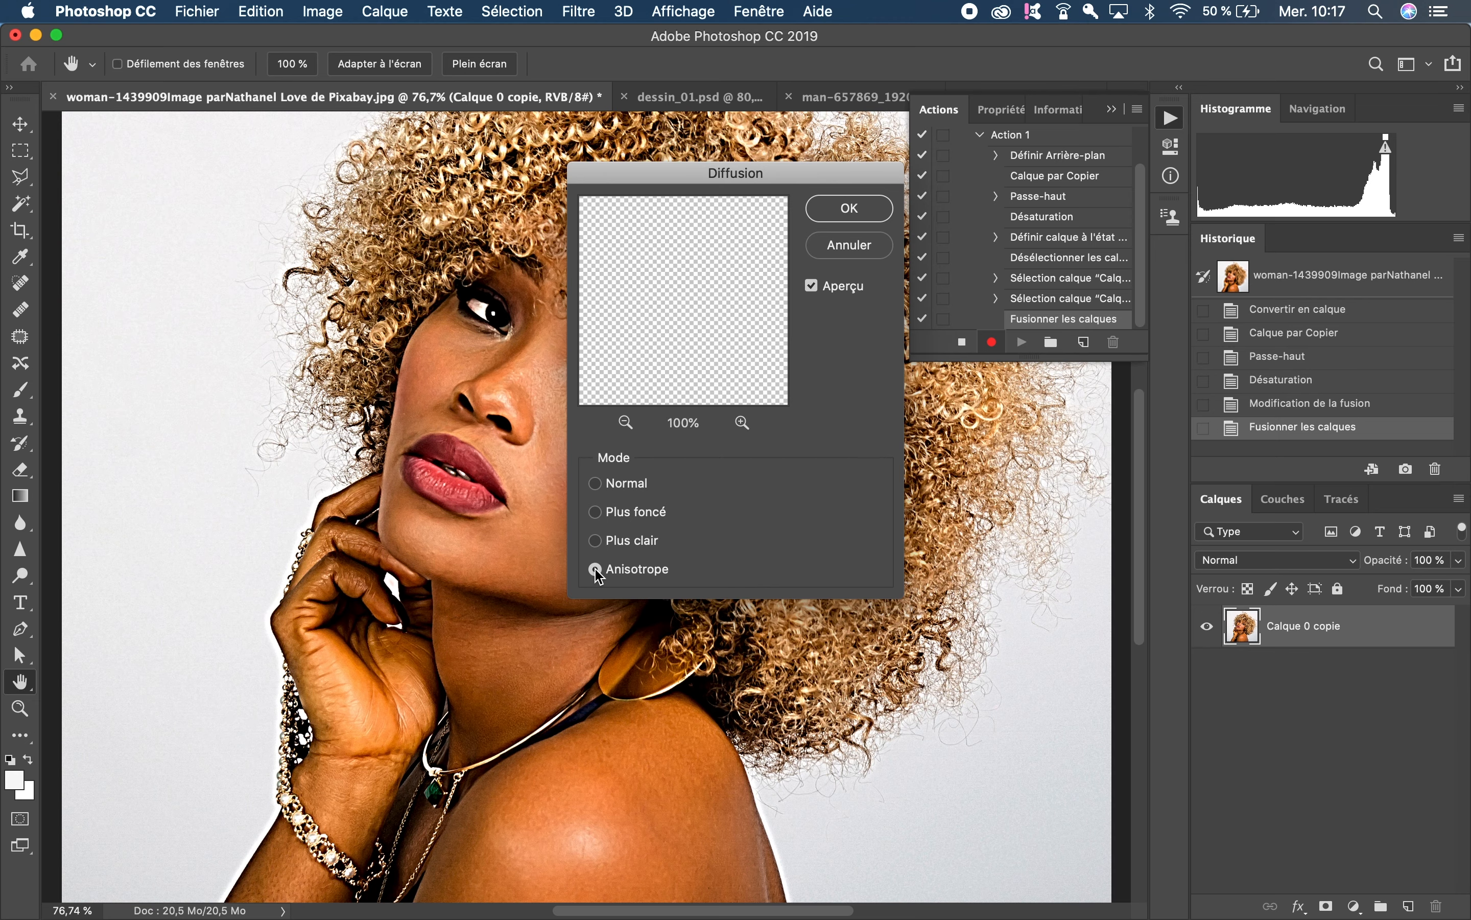
pyautogui.click(849, 210)
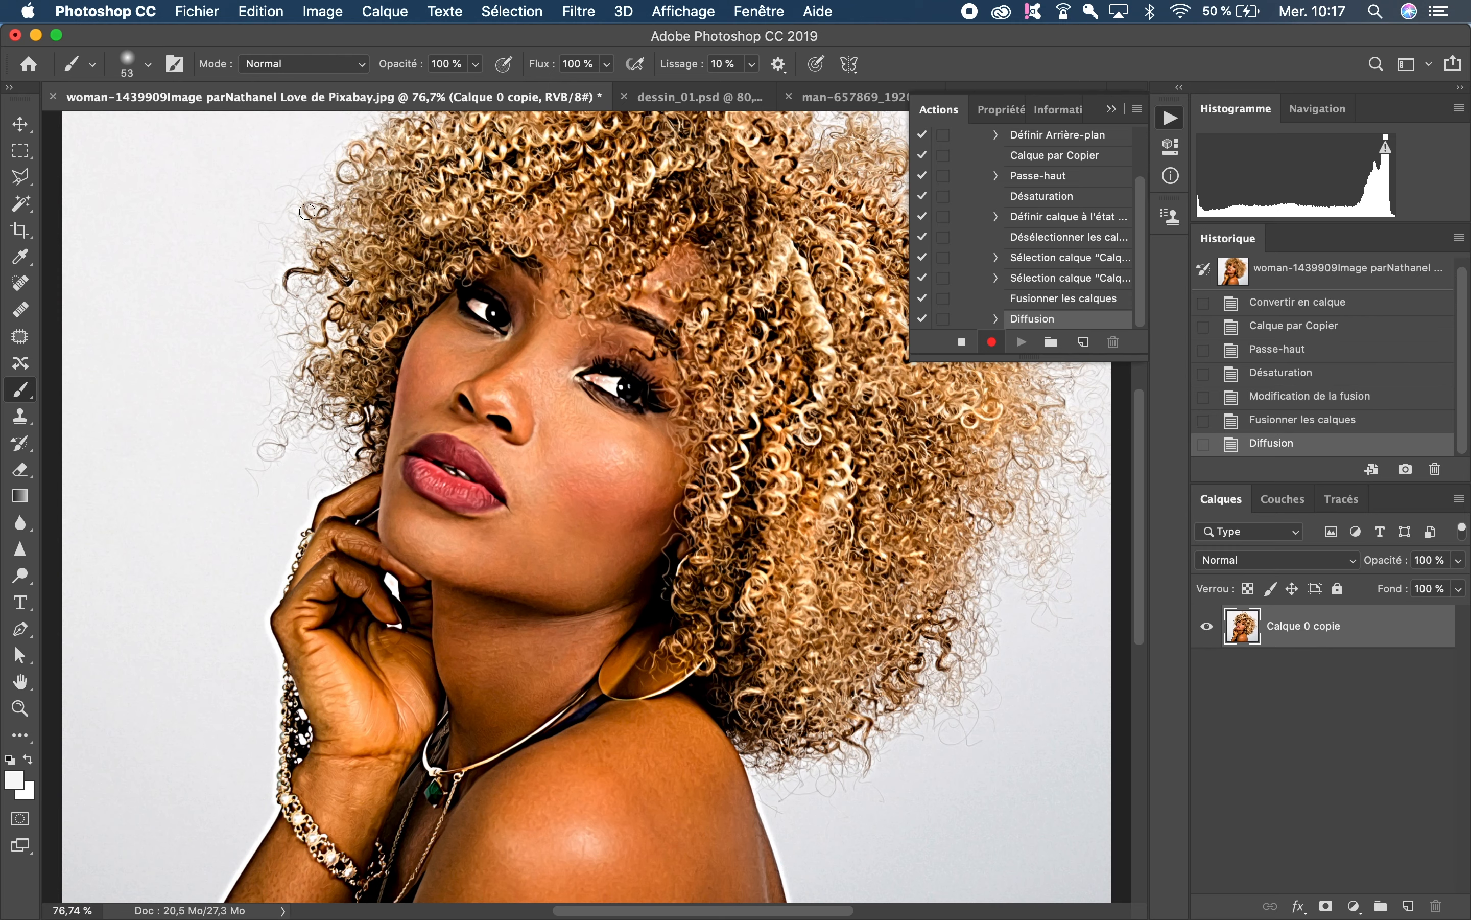
# Rotate the image 90° clockwise and reapply the Diffusion filter with the same settings
pyautogui.click(323, 10)
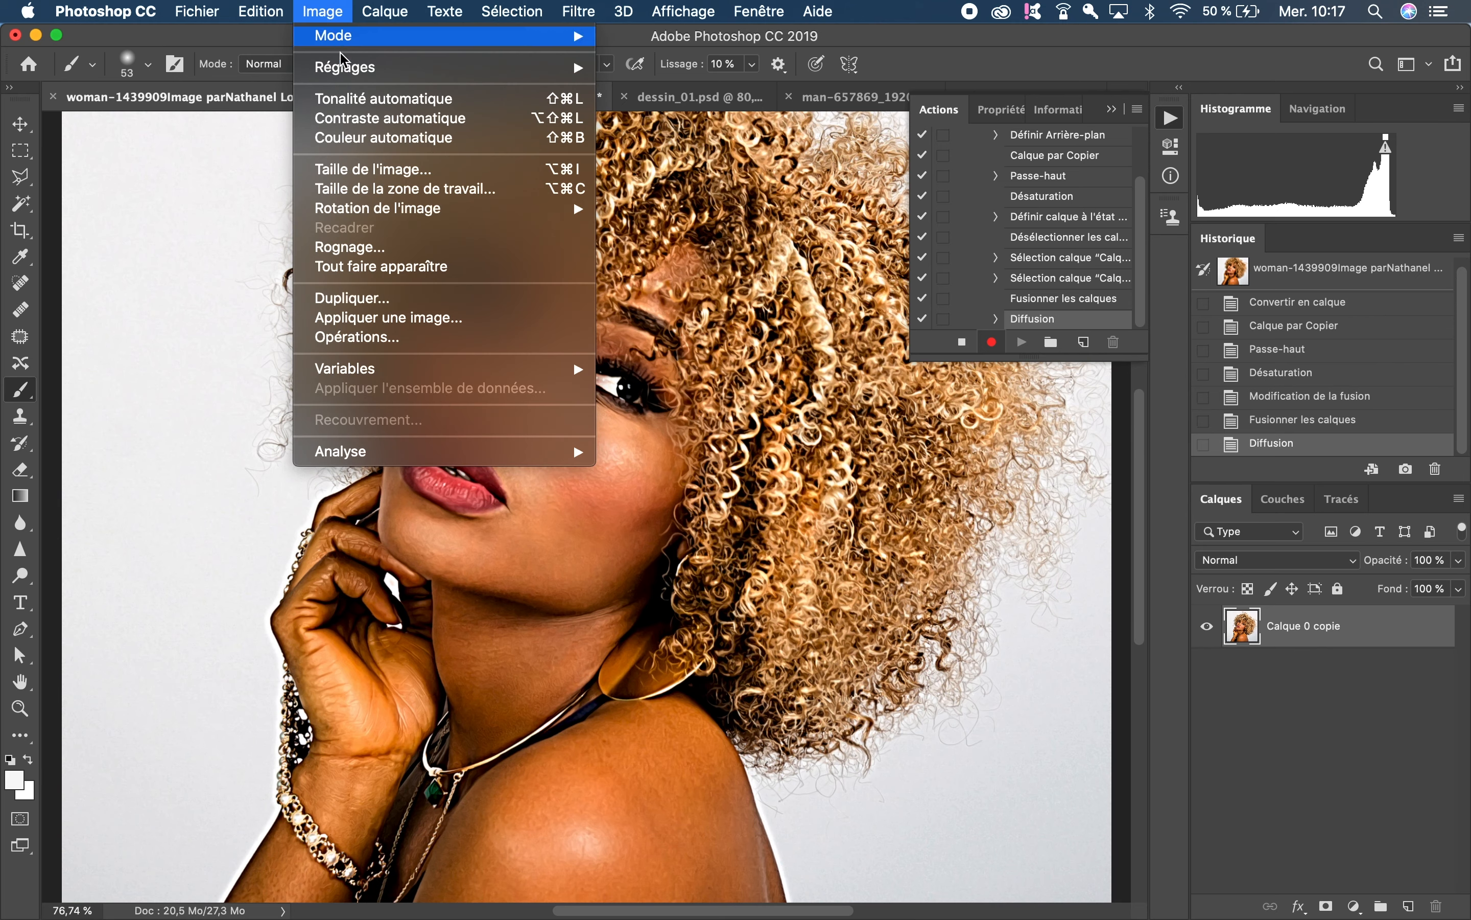
pyautogui.moveTo(389, 210)
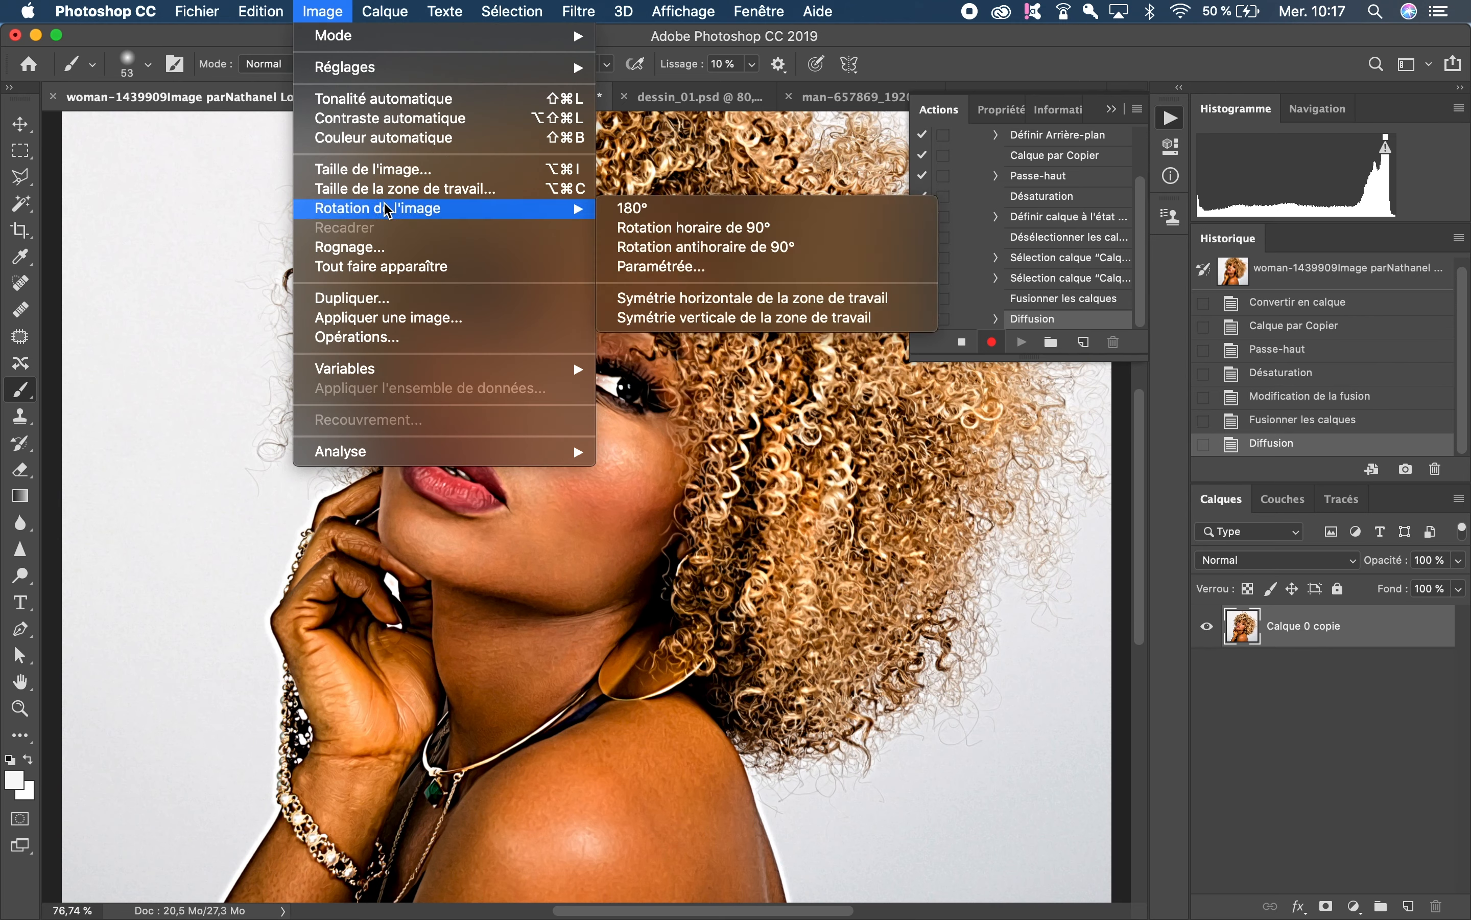
pyautogui.click(639, 231)
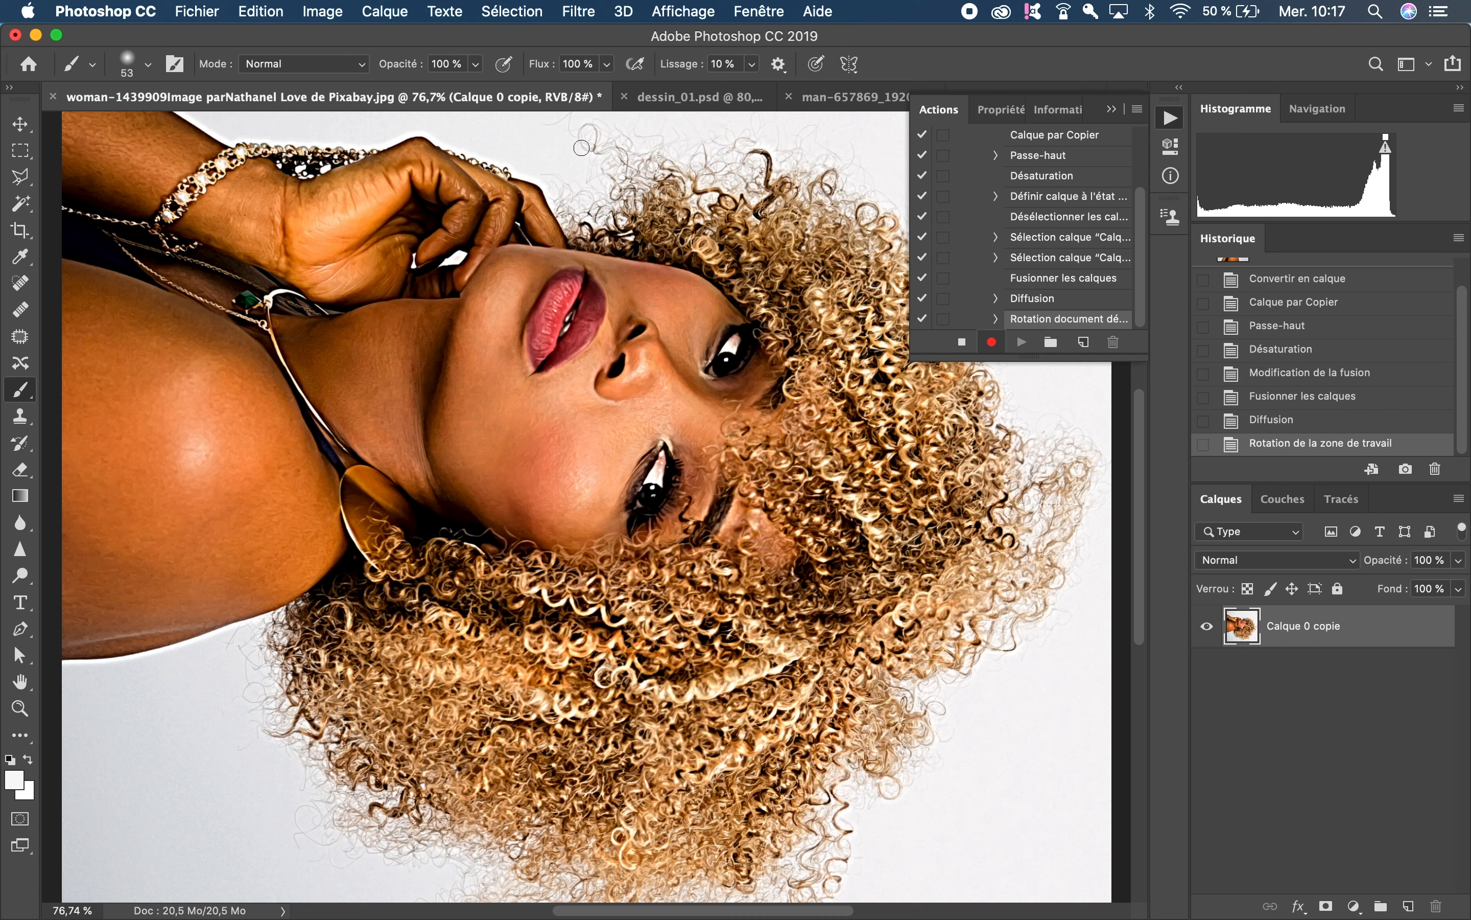
pyautogui.click(578, 18)
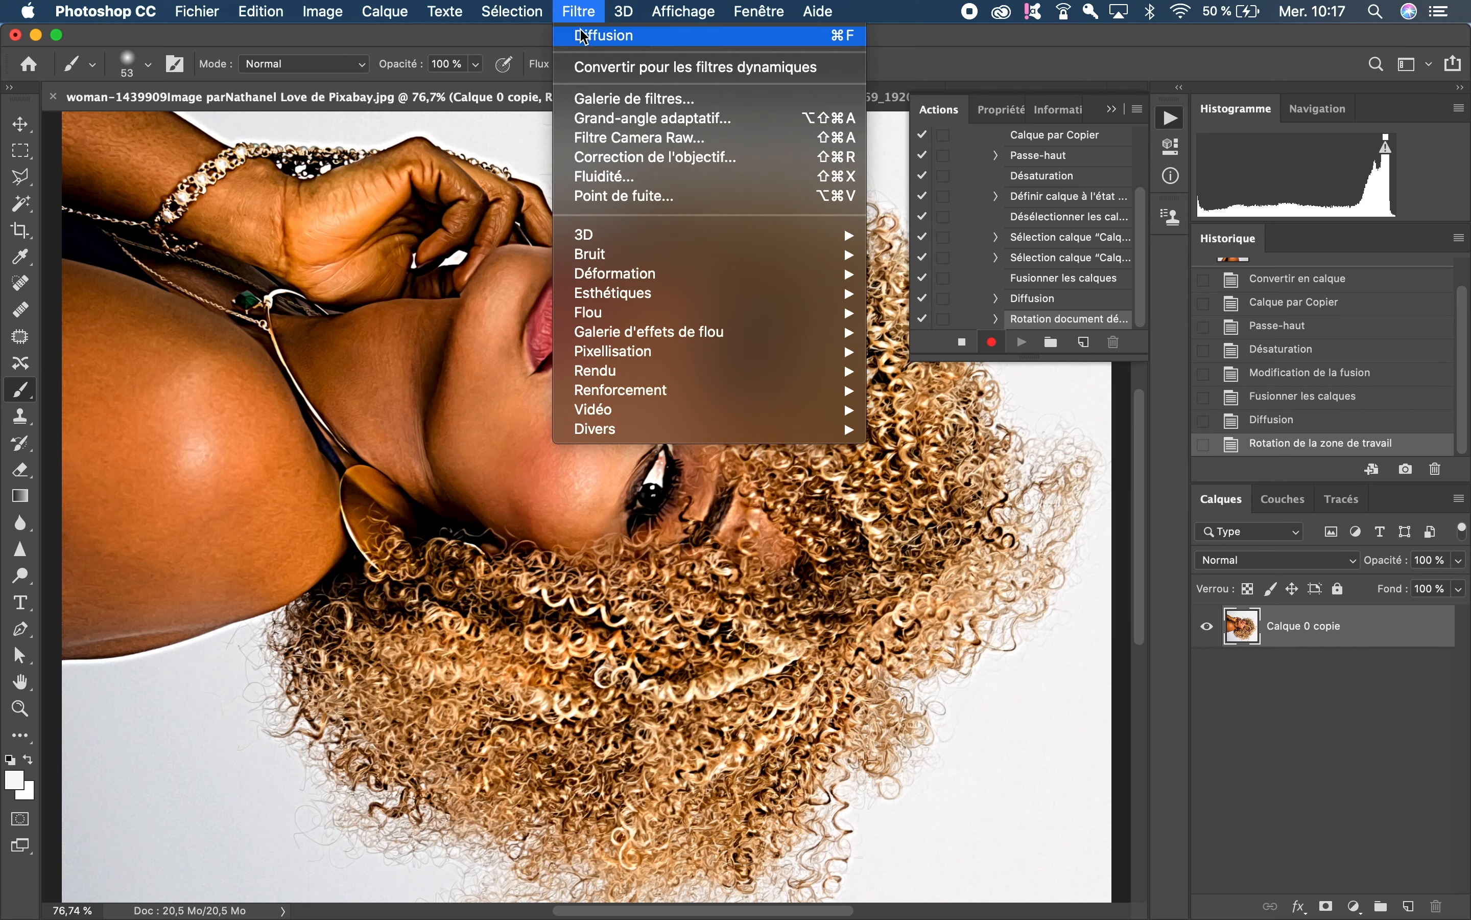
pyautogui.click(584, 36)
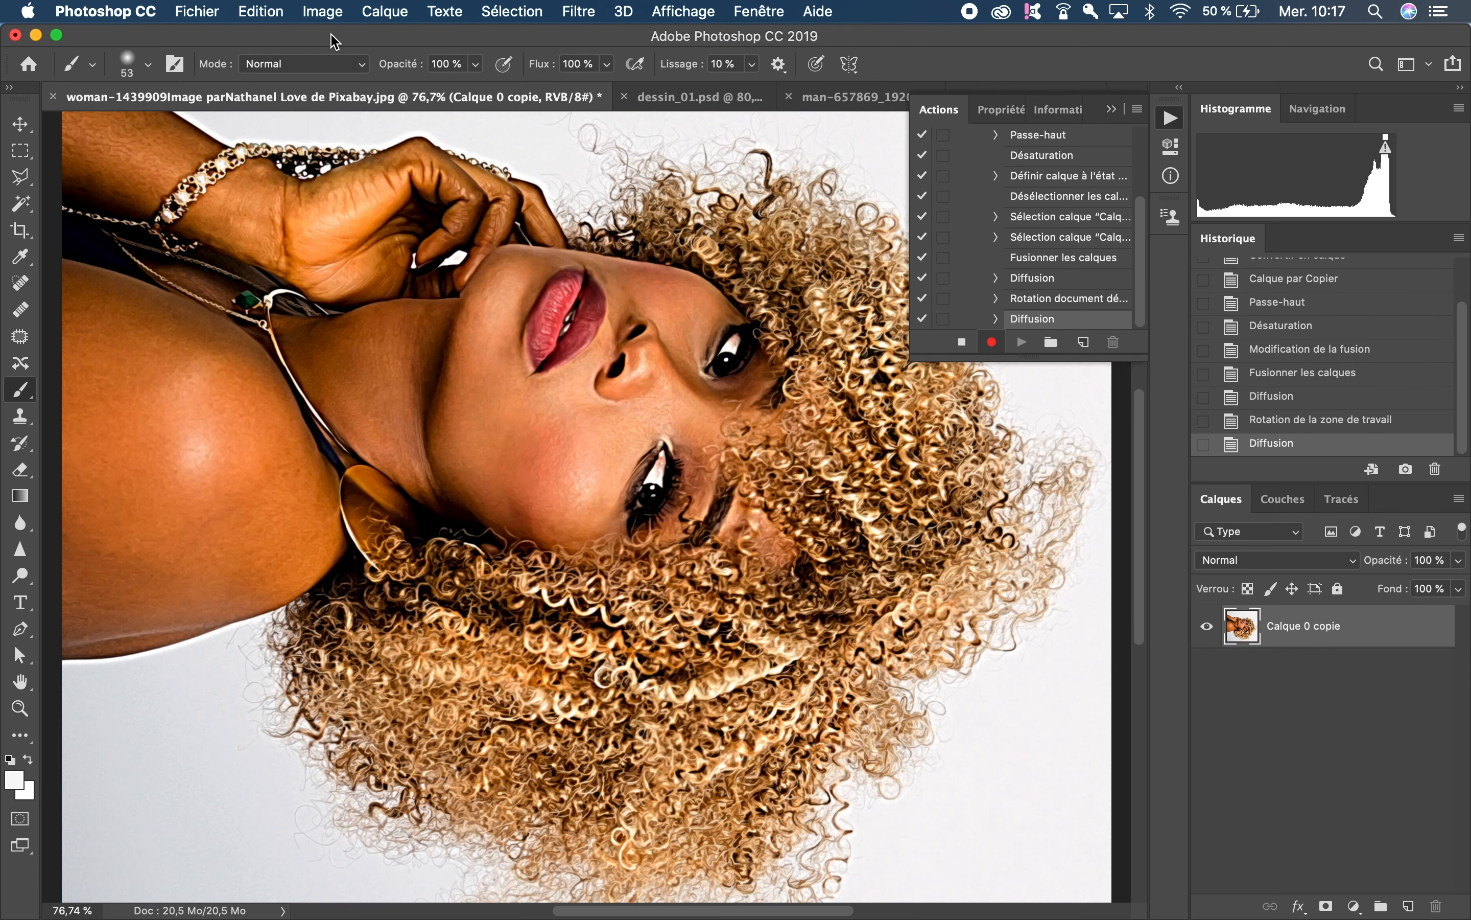
# Rotate the image 90° clockwise and reapply the Diffusion filter, then repeat this rotation and filter once more
pyautogui.click(323, 11)
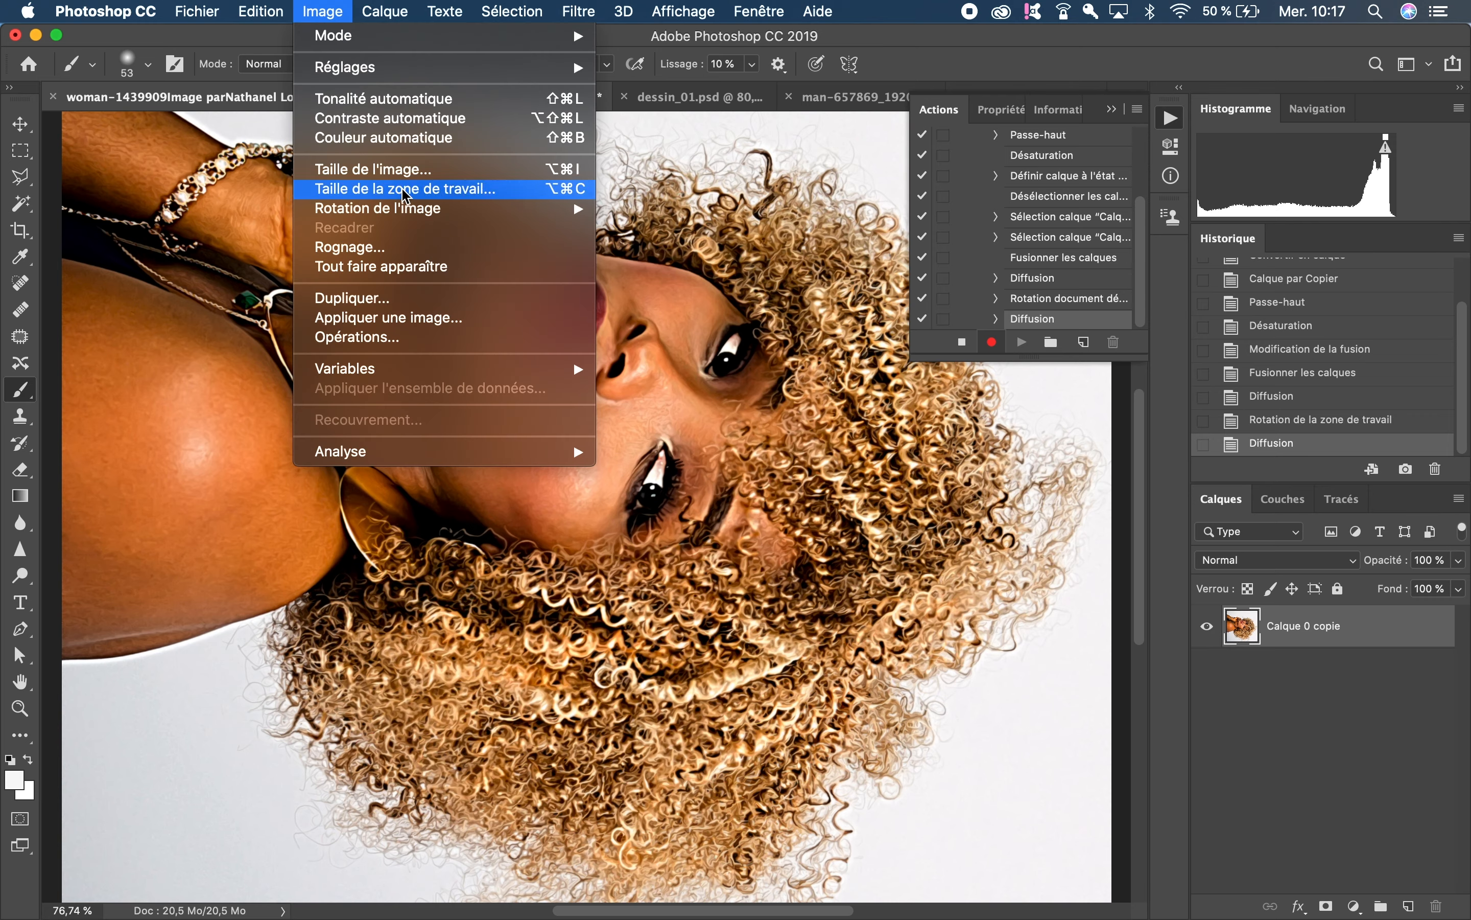
pyautogui.moveTo(412, 220)
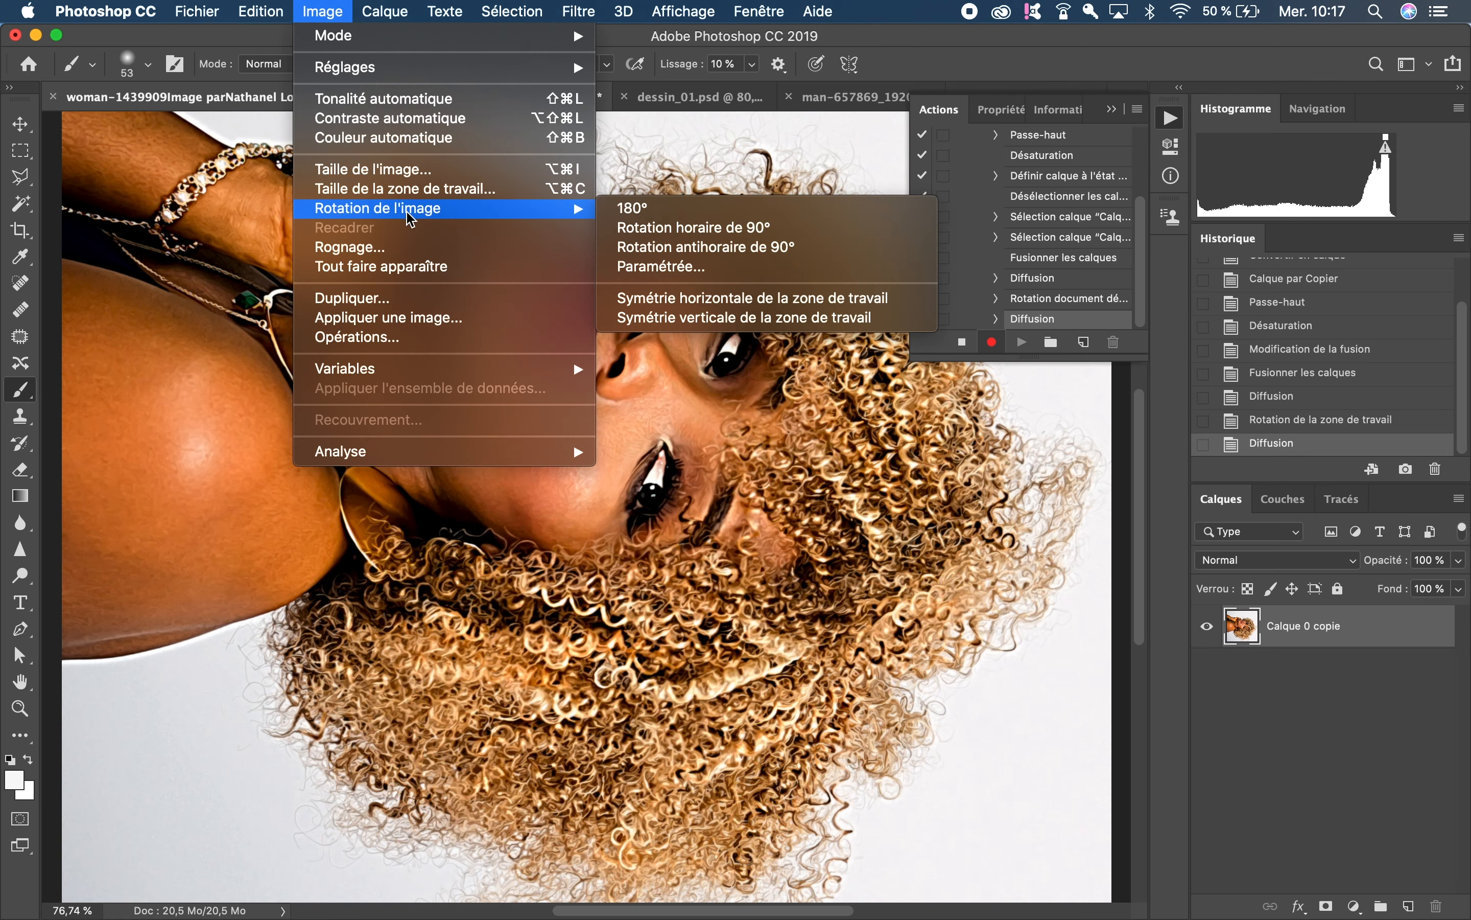
pyautogui.click(681, 229)
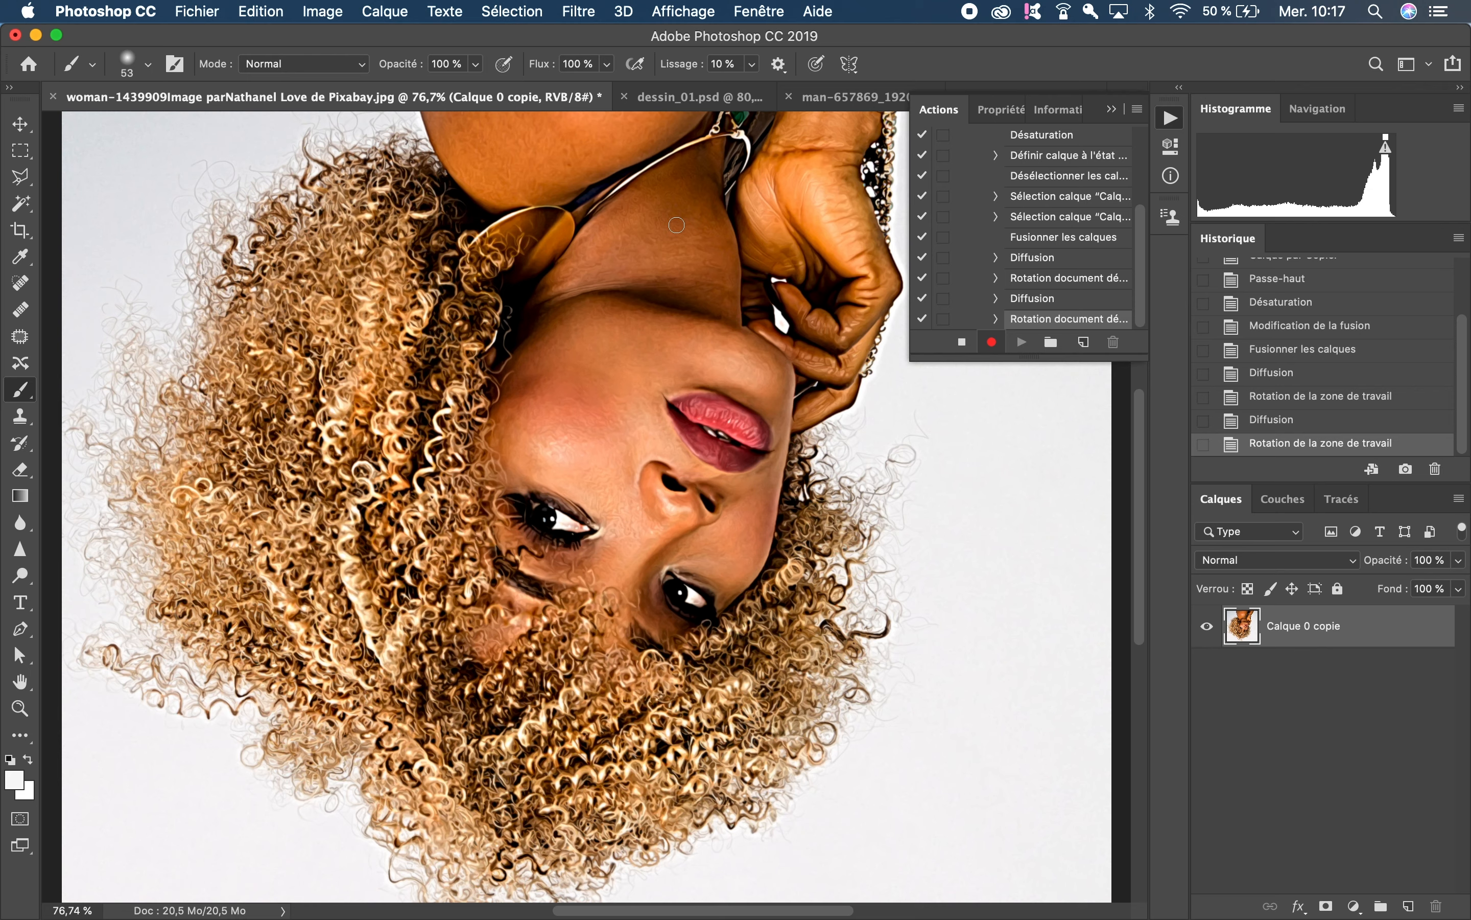
pyautogui.press('super+f')
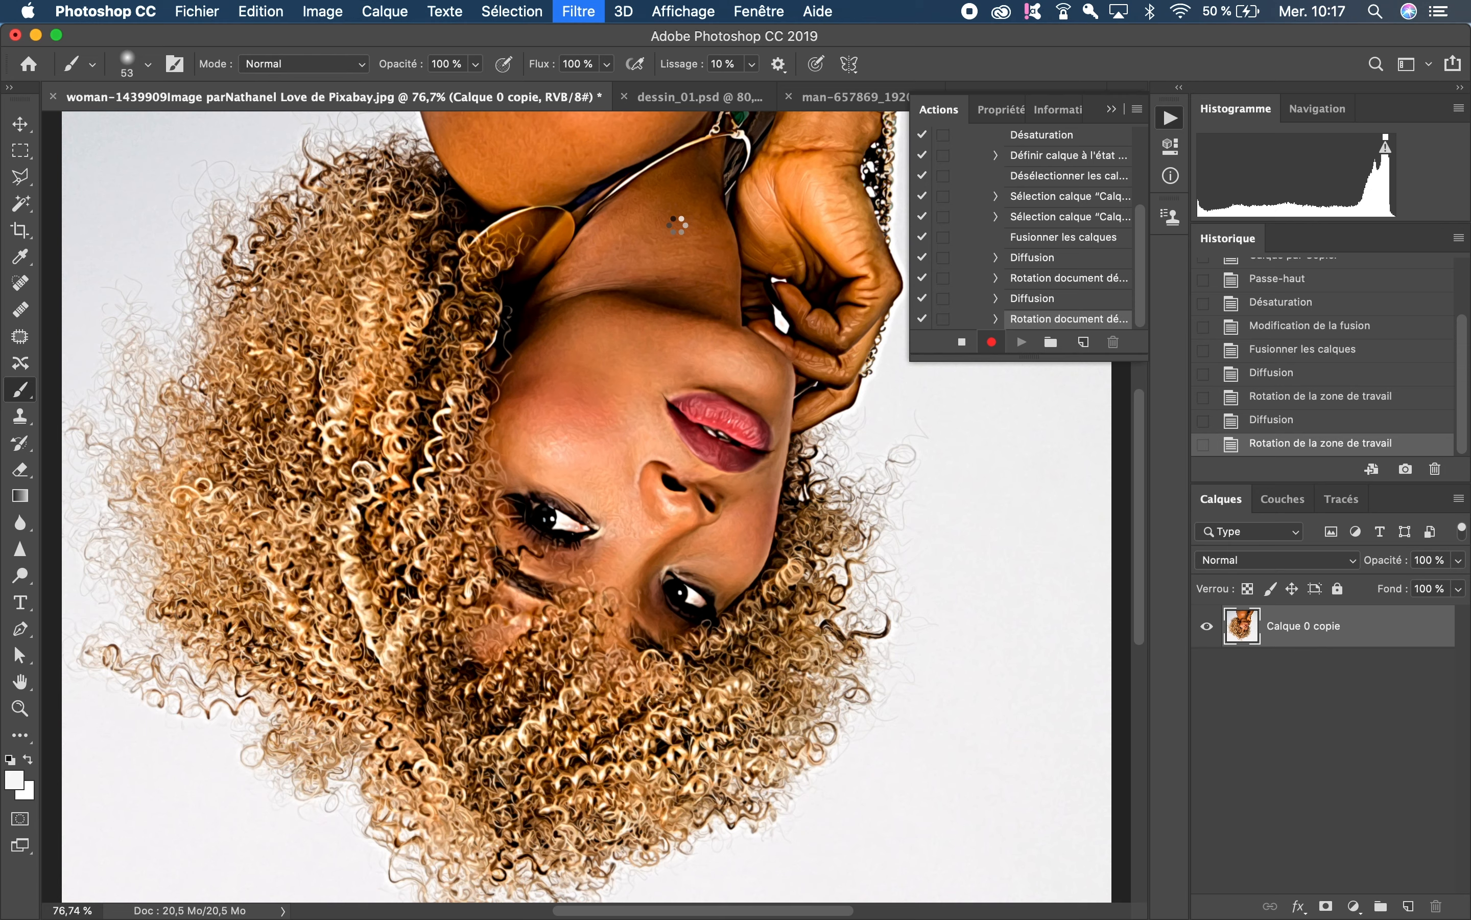
pyautogui.click(323, 11)
pyautogui.moveTo(407, 210)
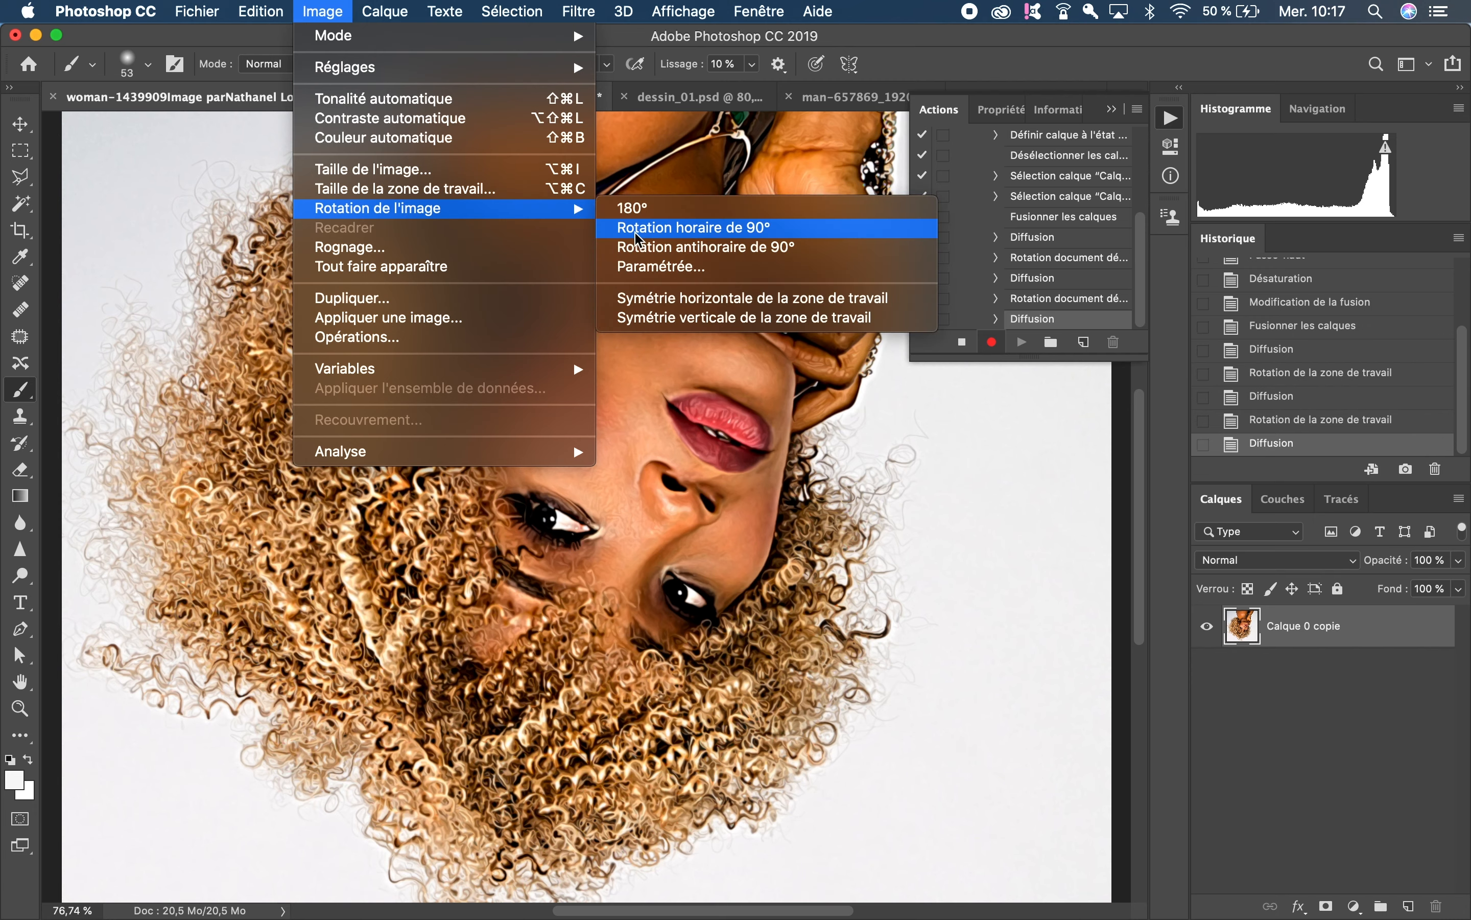
pyautogui.click(649, 229)
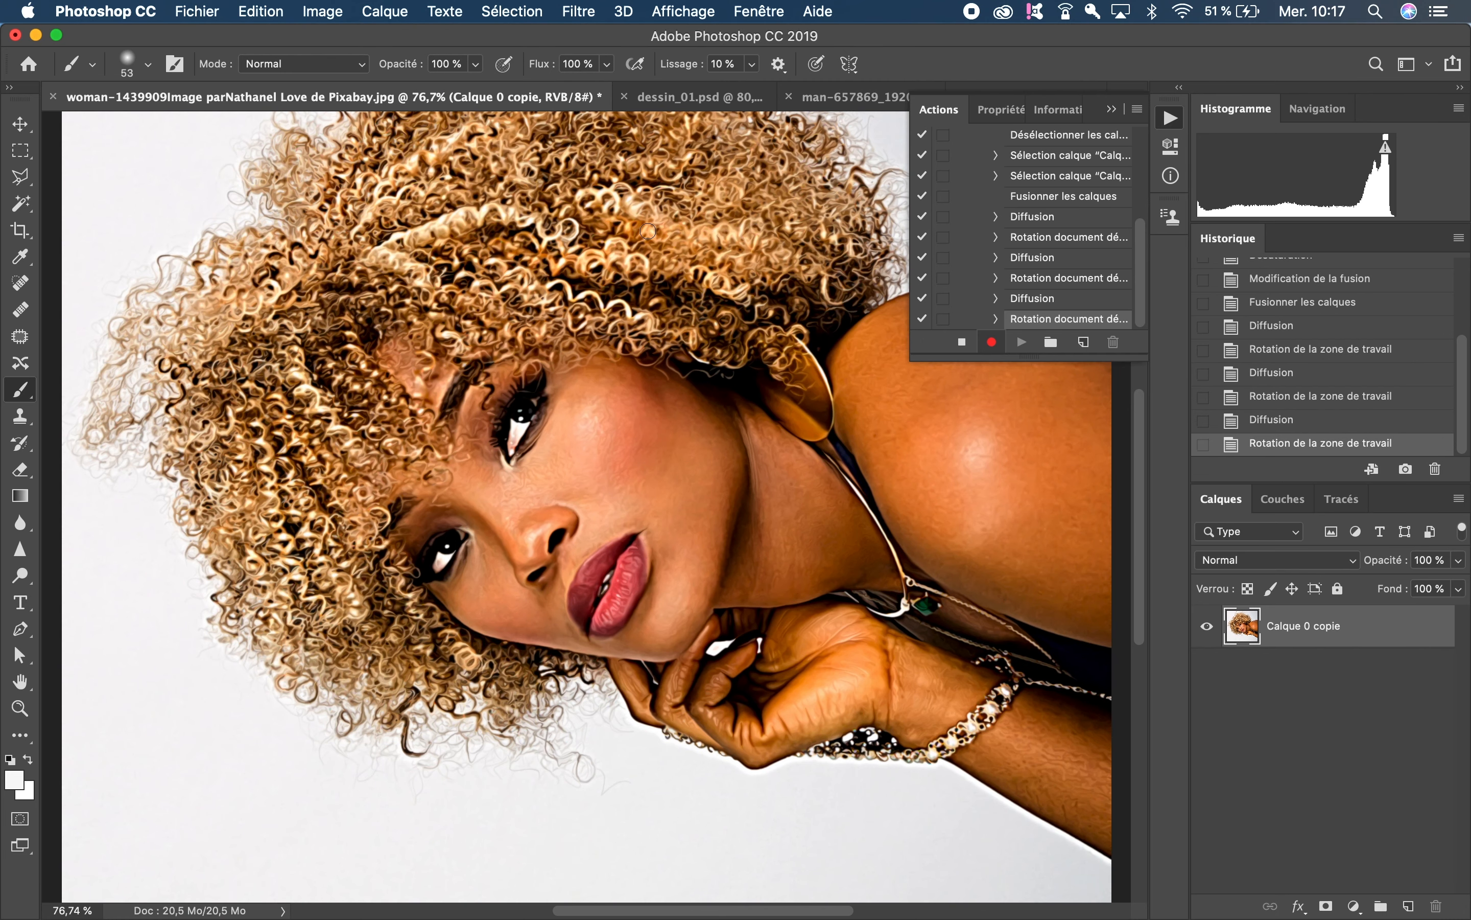
pyautogui.press('super+f')
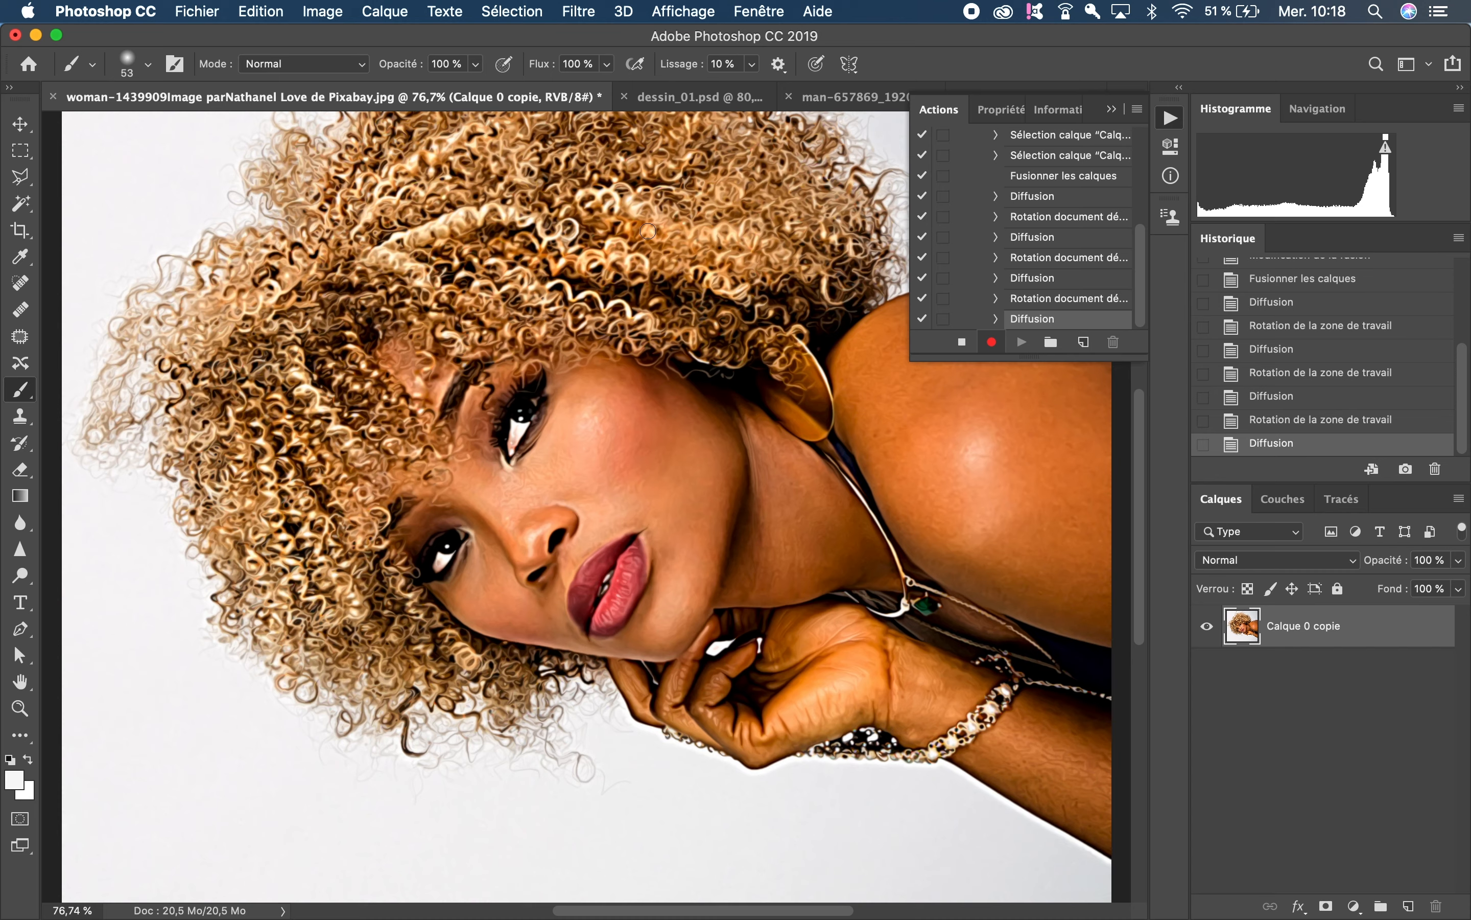
# Rotate the image 90° clockwise a final time to bring the portrait back upright
pyautogui.click(320, 10)
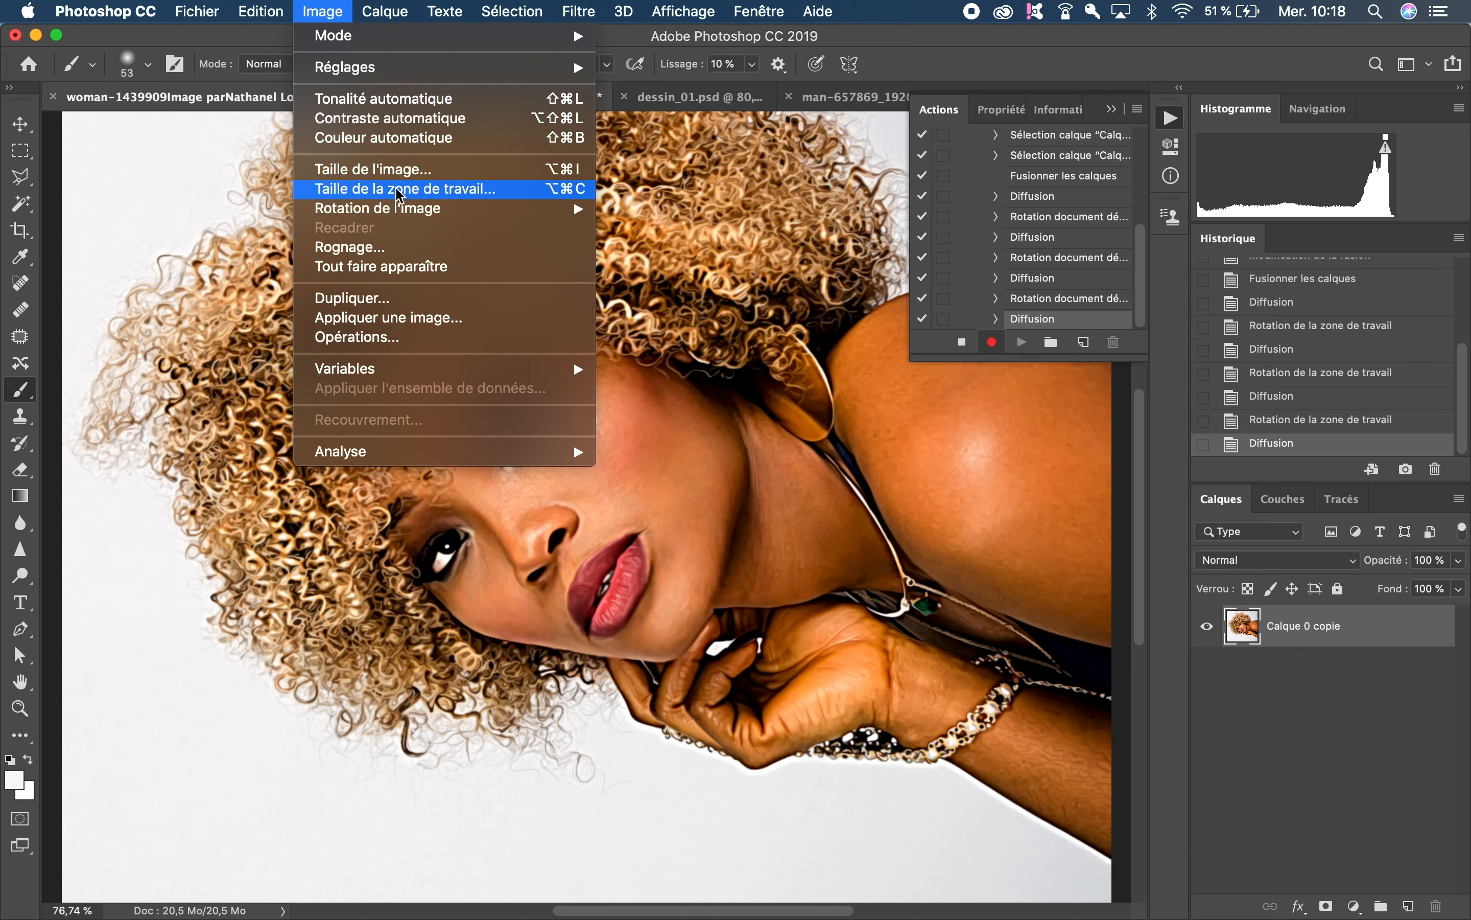
pyautogui.moveTo(390, 208)
pyautogui.click(700, 230)
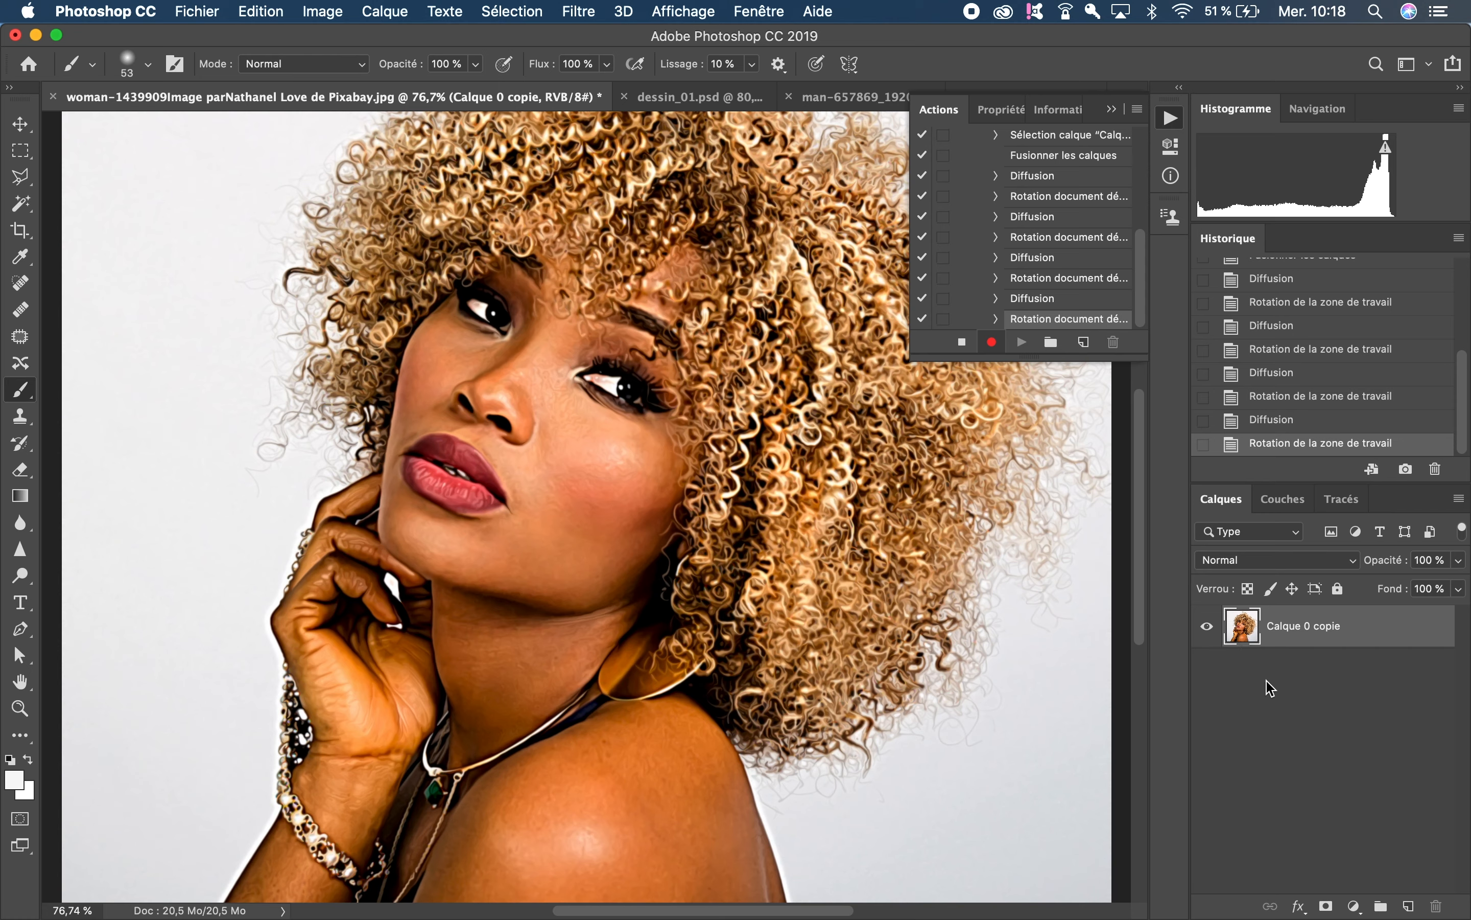
# Duplicate the merged layer and convert the copy to a smart object (objet dynamique)
pyautogui.press('super+j')
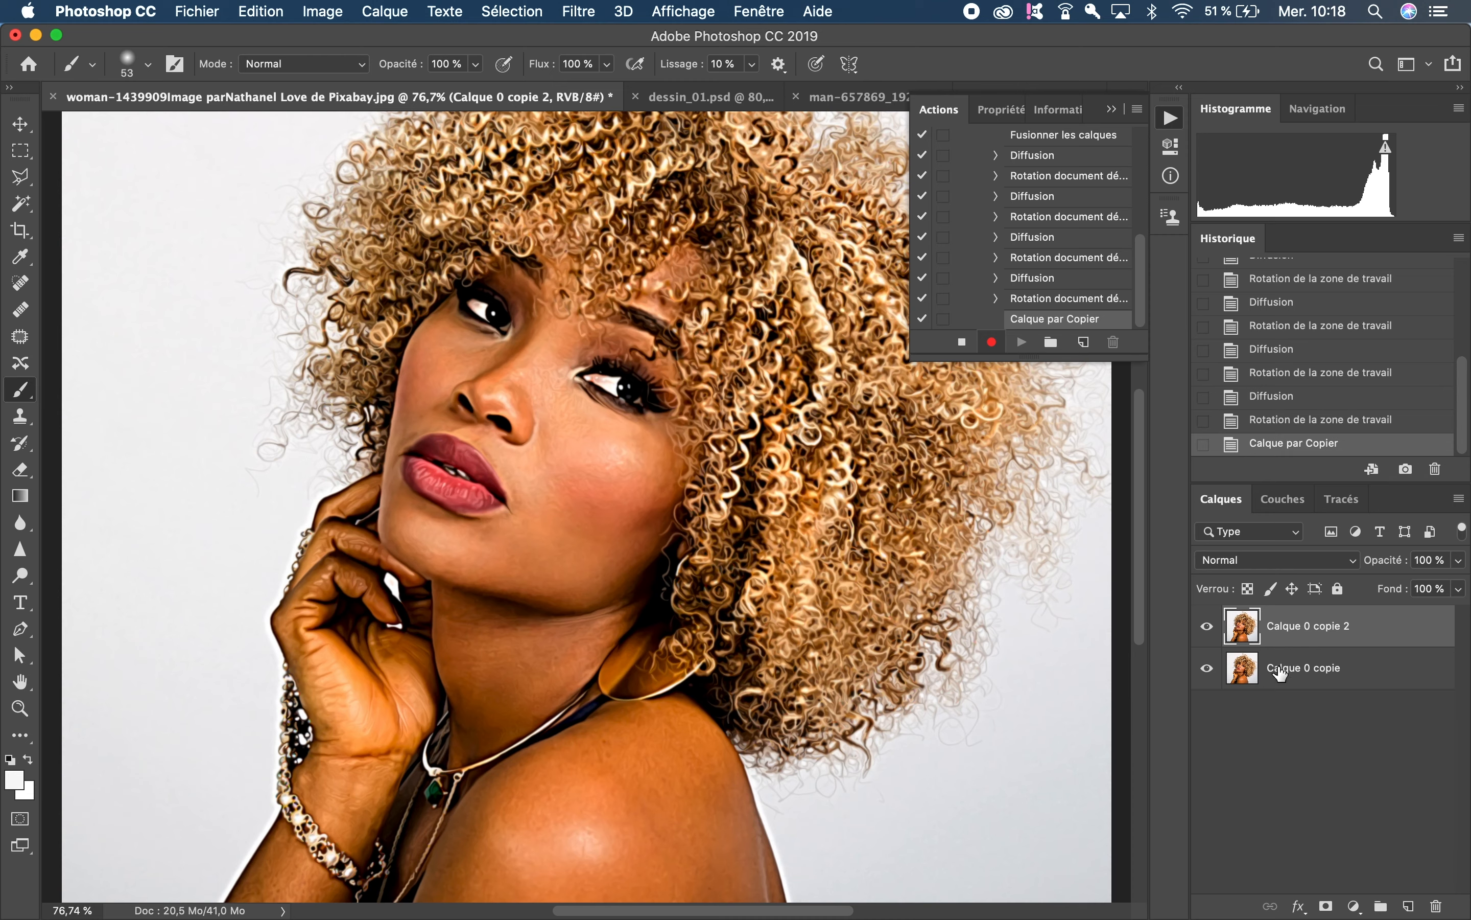
pyautogui.rightClick(1305, 631)
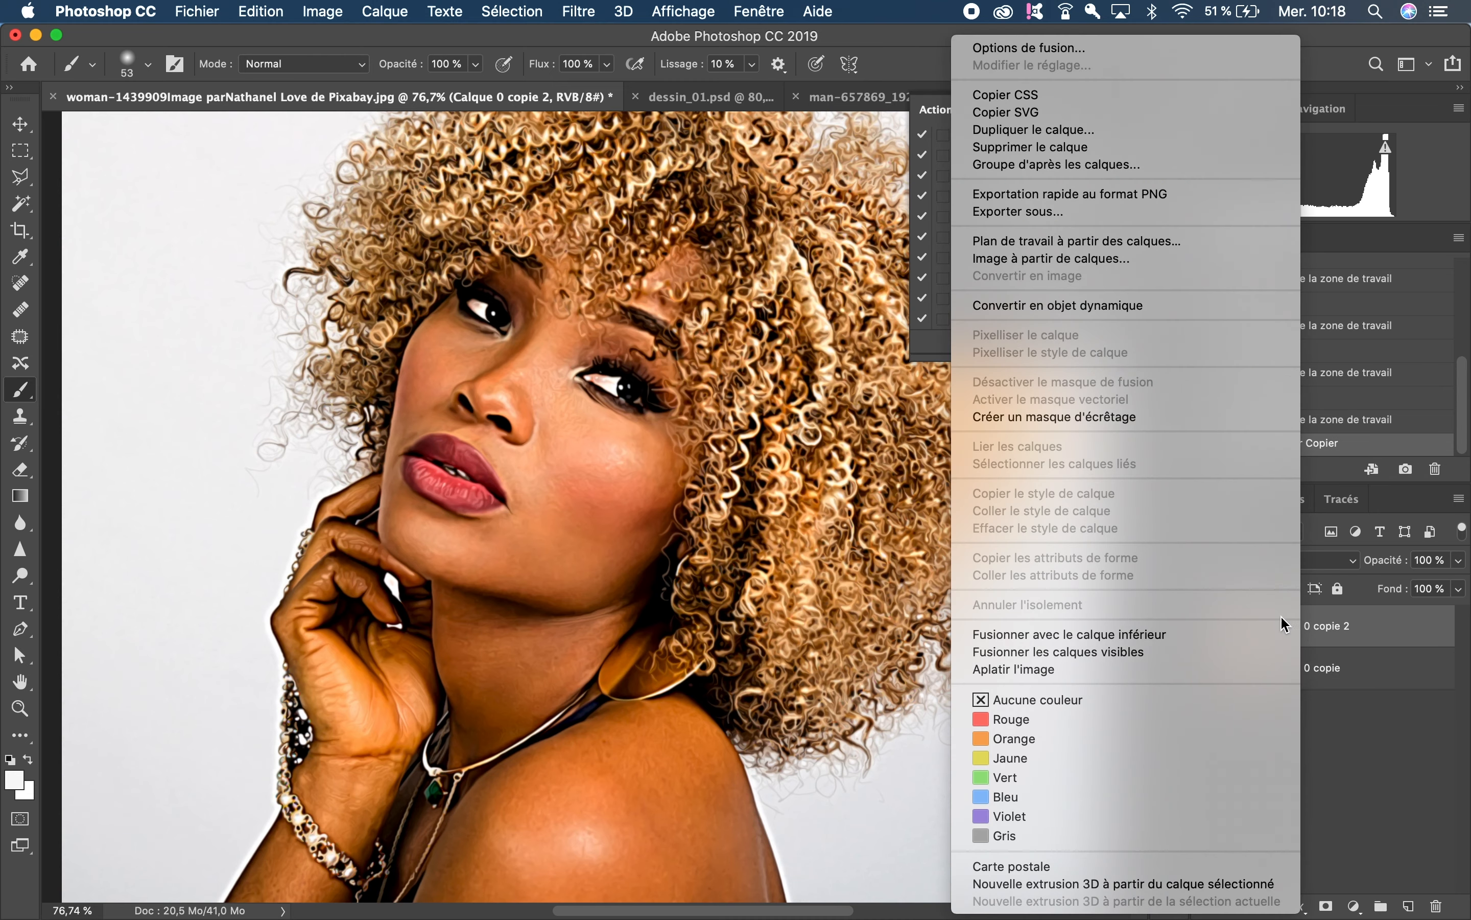
pyautogui.click(1087, 306)
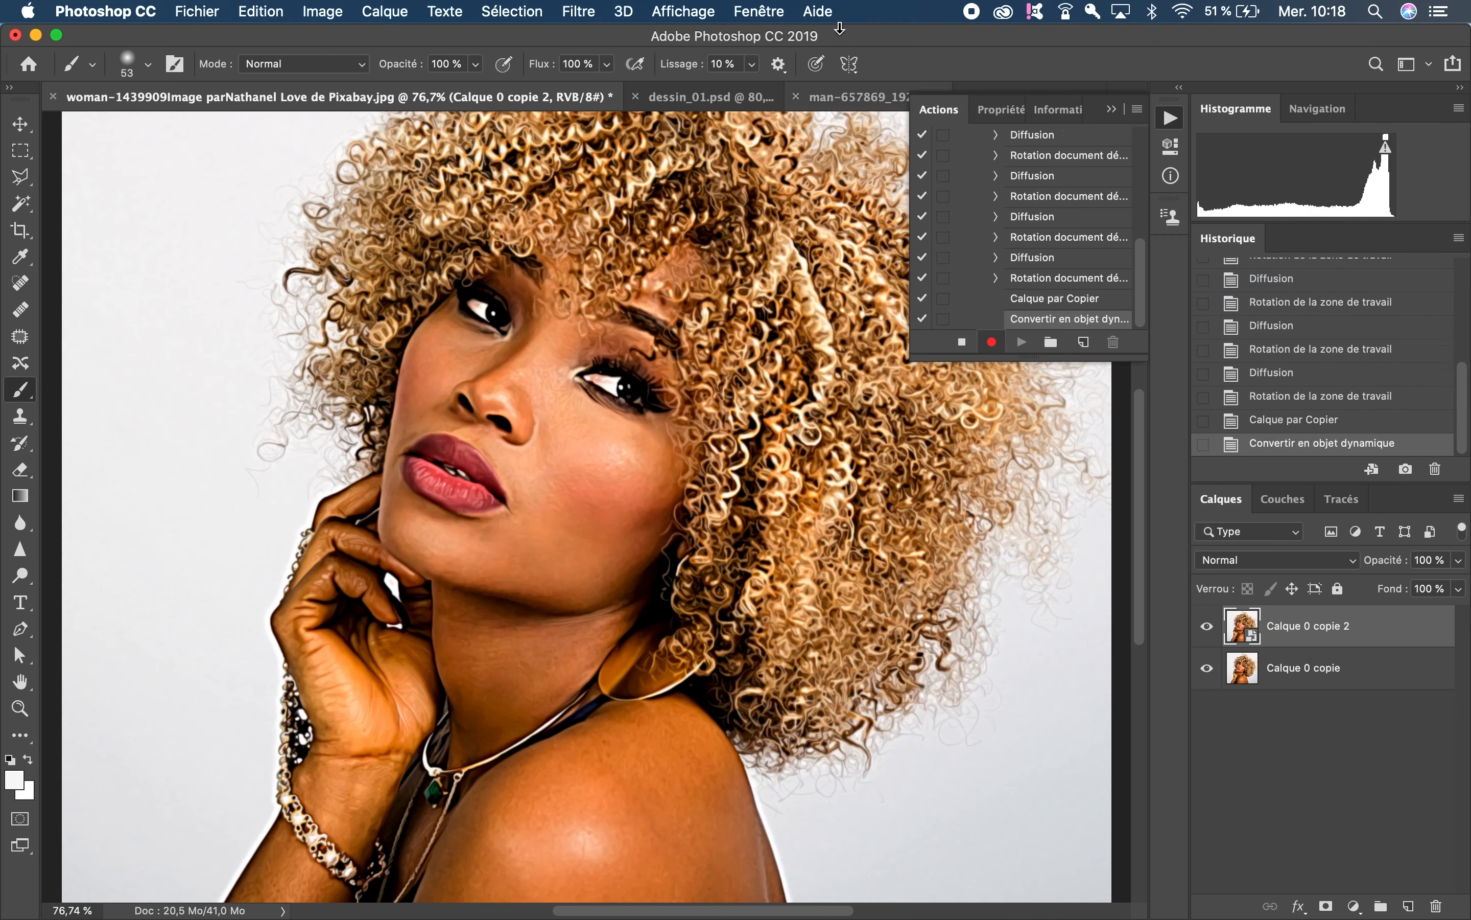
# Open the Netteté optimisée filter for the smart object Calque 0 copie 2
pyautogui.click(579, 11)
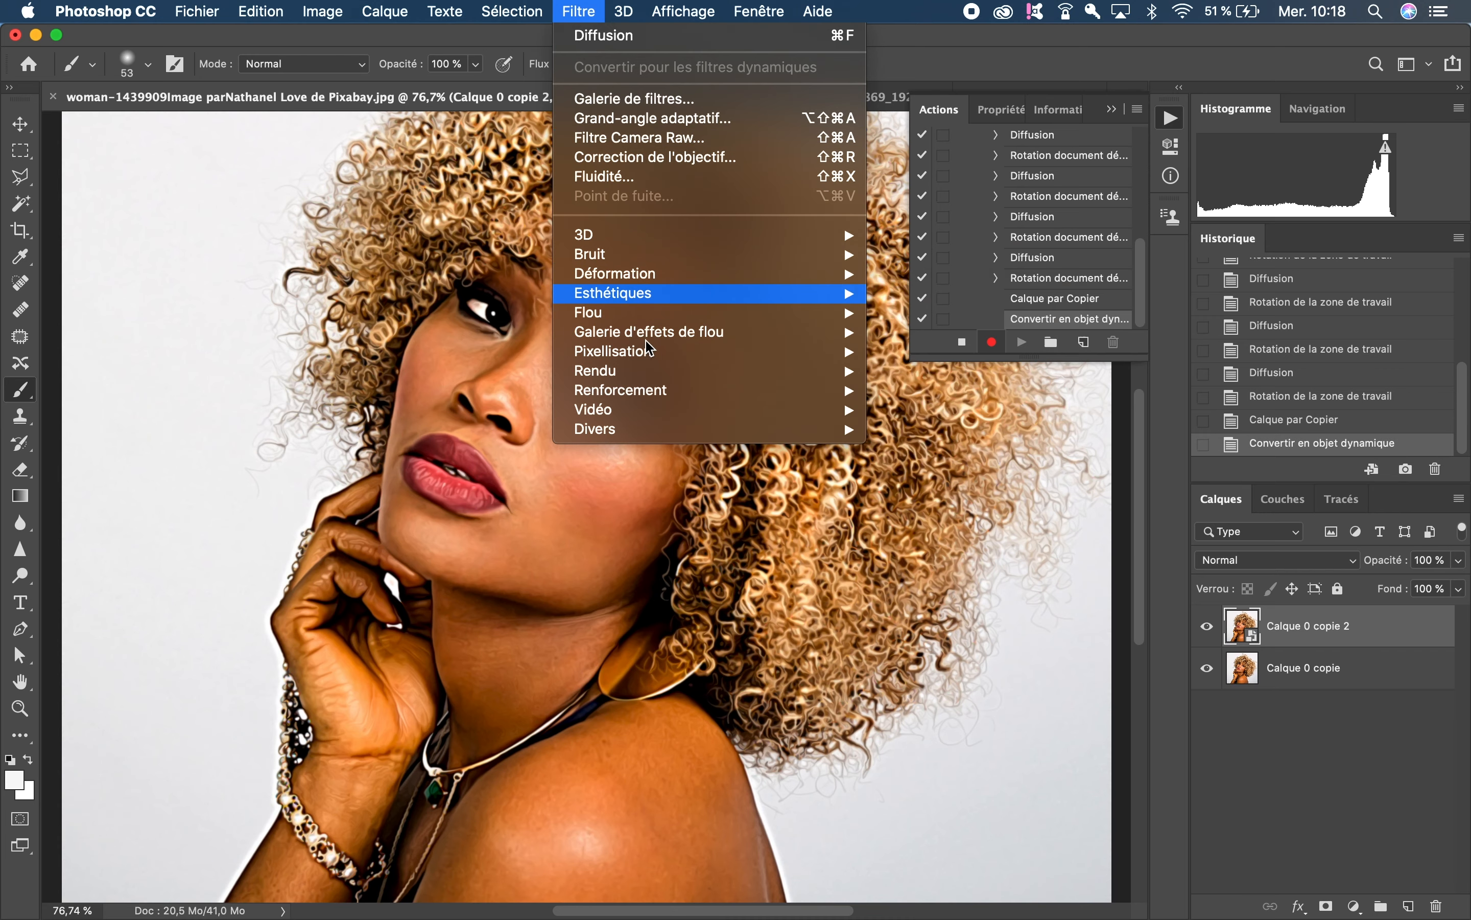
pyautogui.moveTo(657, 398)
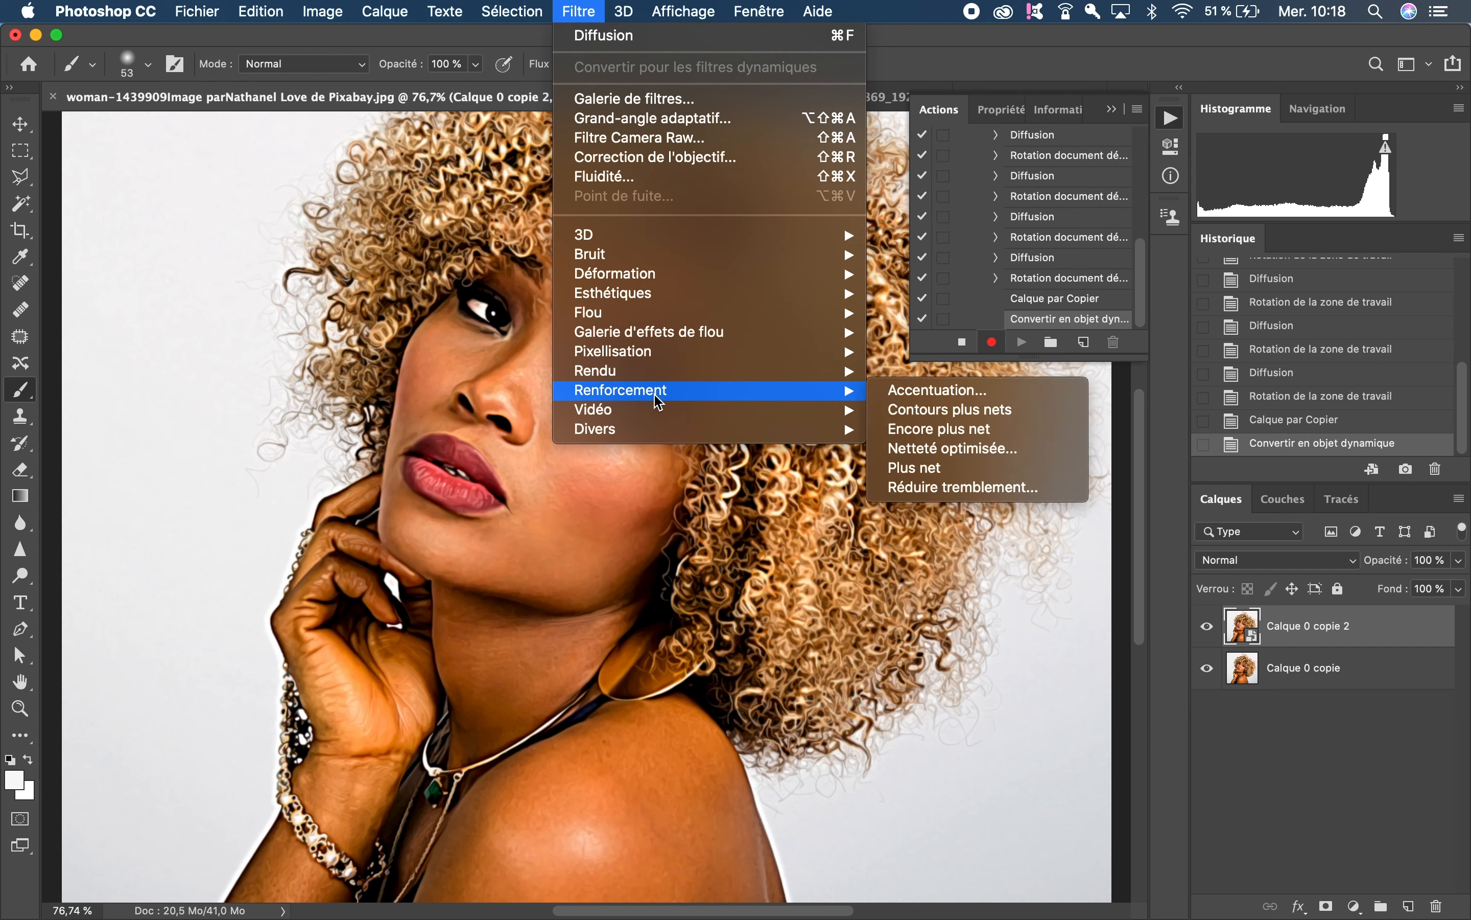
pyautogui.click(911, 453)
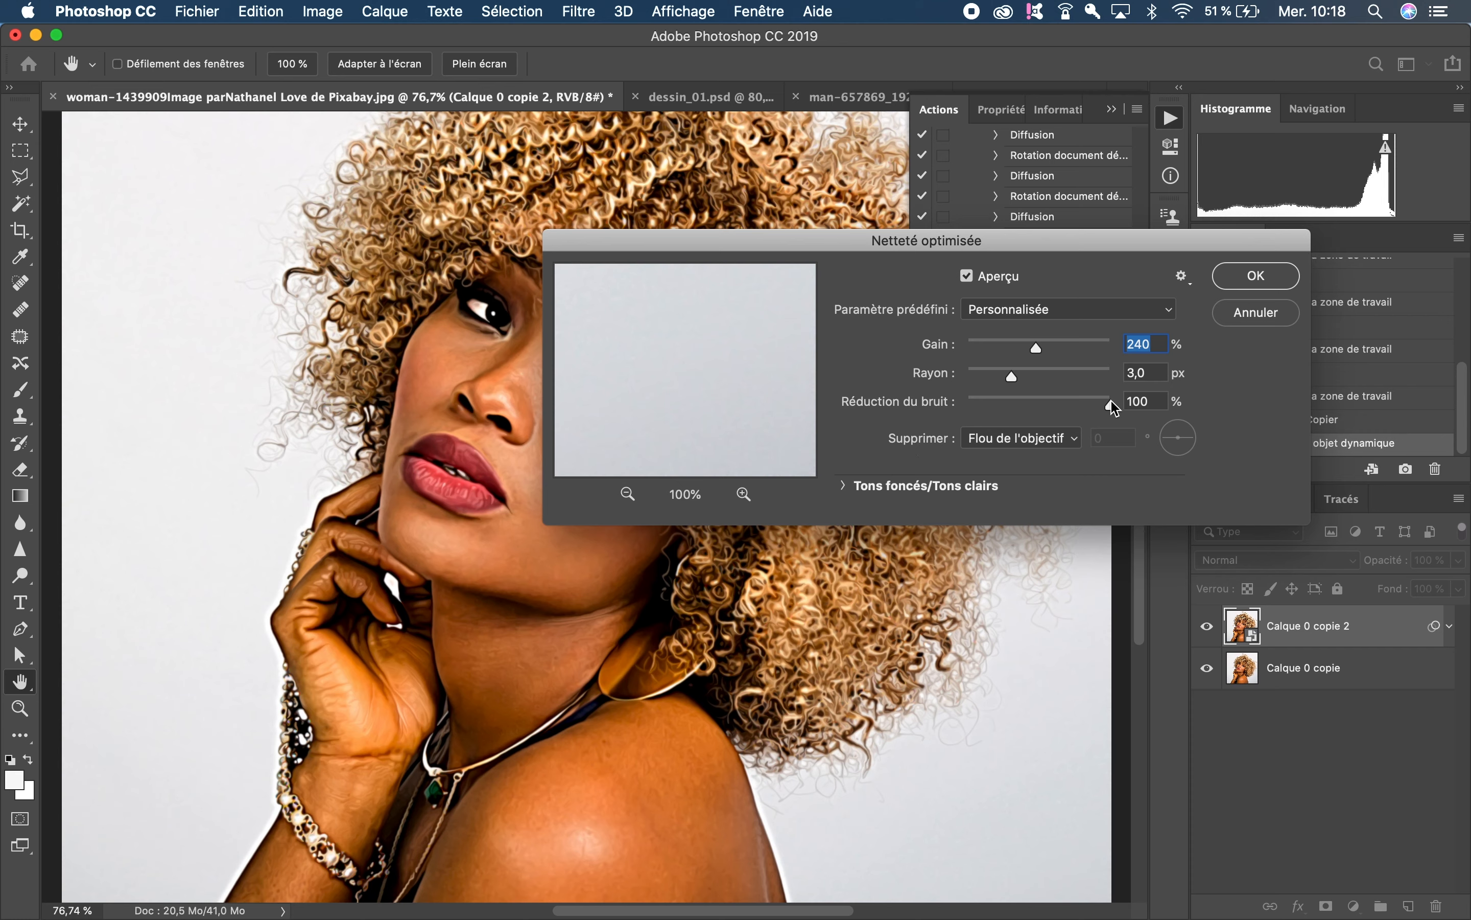
# Examine the sharpening preview at 25% and then at 300% around the woman's nose
pyautogui.click(628, 494)
pyautogui.click(628, 494)
pyautogui.click(628, 494)
pyautogui.click(628, 494)
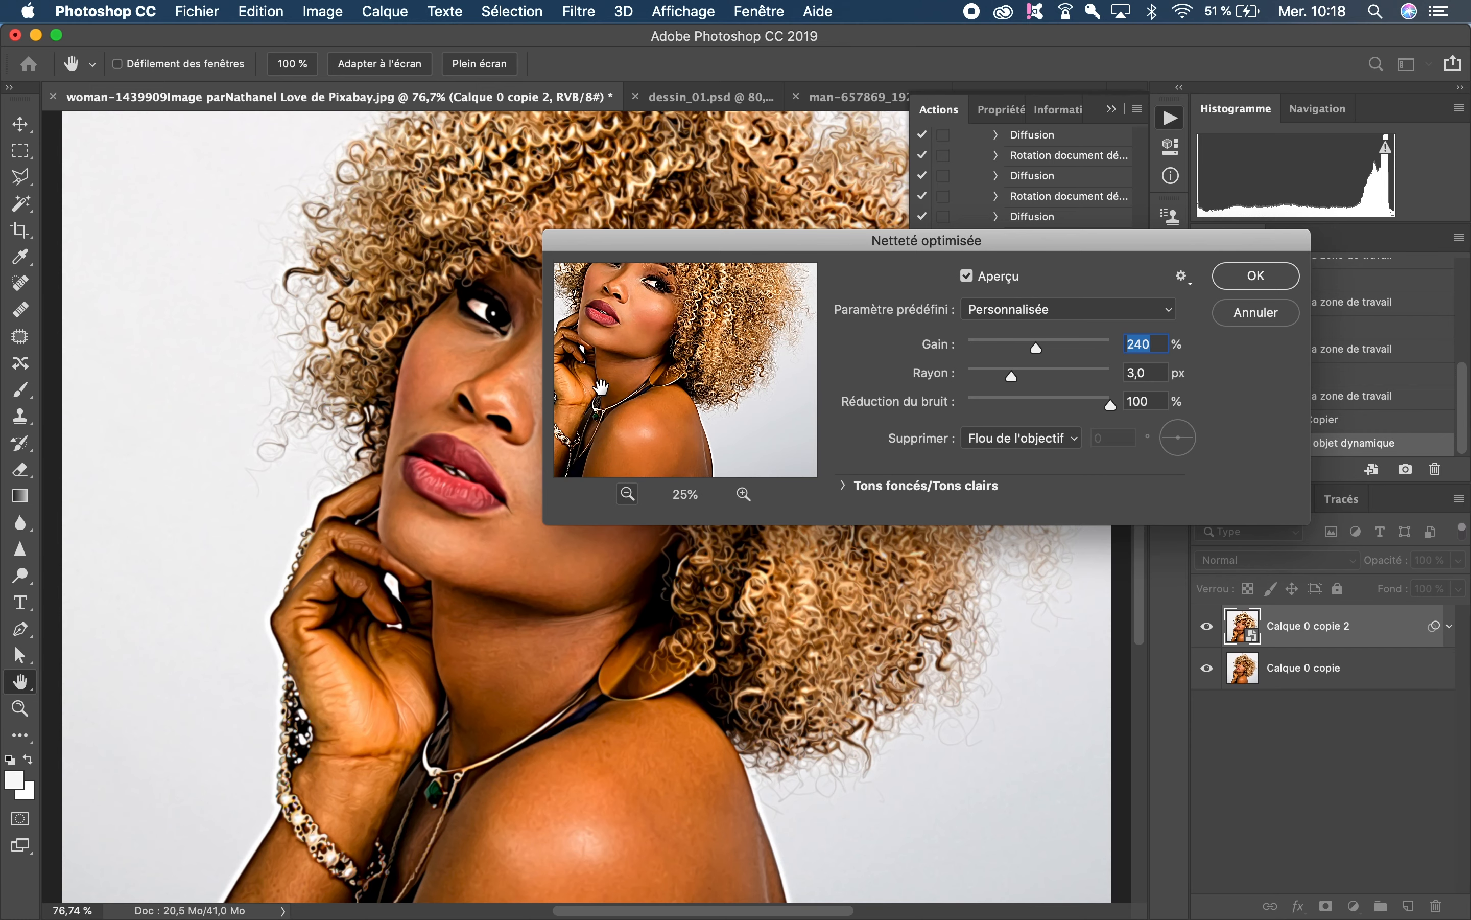
pyautogui.click(743, 494)
pyautogui.click(743, 494)
pyautogui.click(743, 494)
pyautogui.click(743, 494)
pyautogui.click(743, 494)
pyautogui.click(743, 494)
pyautogui.moveTo(683, 377); pyautogui.dragTo(744, 439)
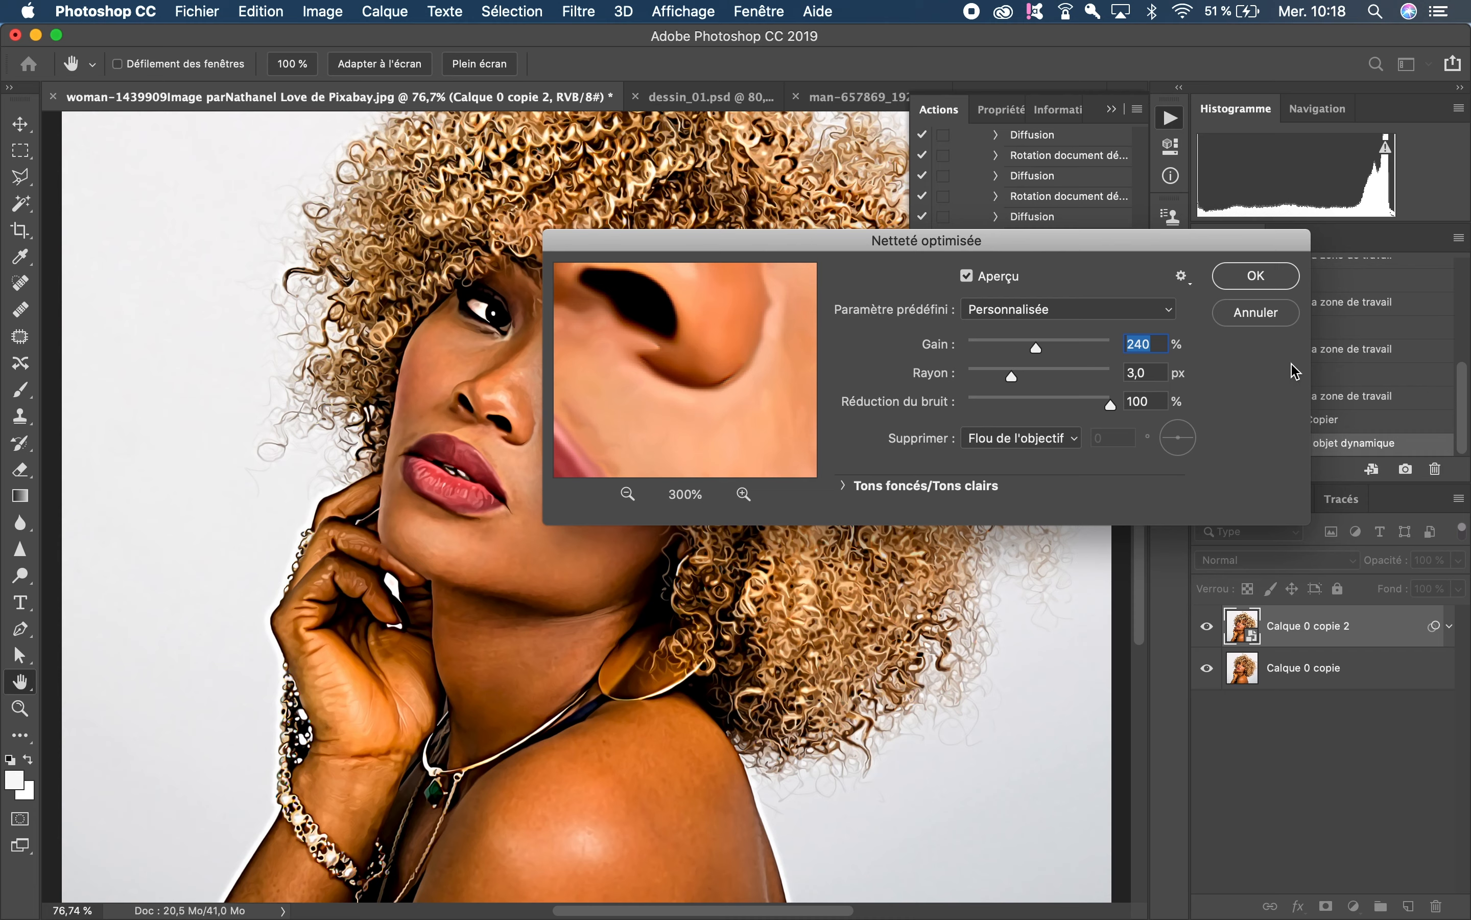
# Apply Netteté optimisée with Gain 240 %, Rayon 3,0 px, Réduction du bruit 100 % and Supprimer on Flou de l'objectif
pyautogui.click(1075, 443)
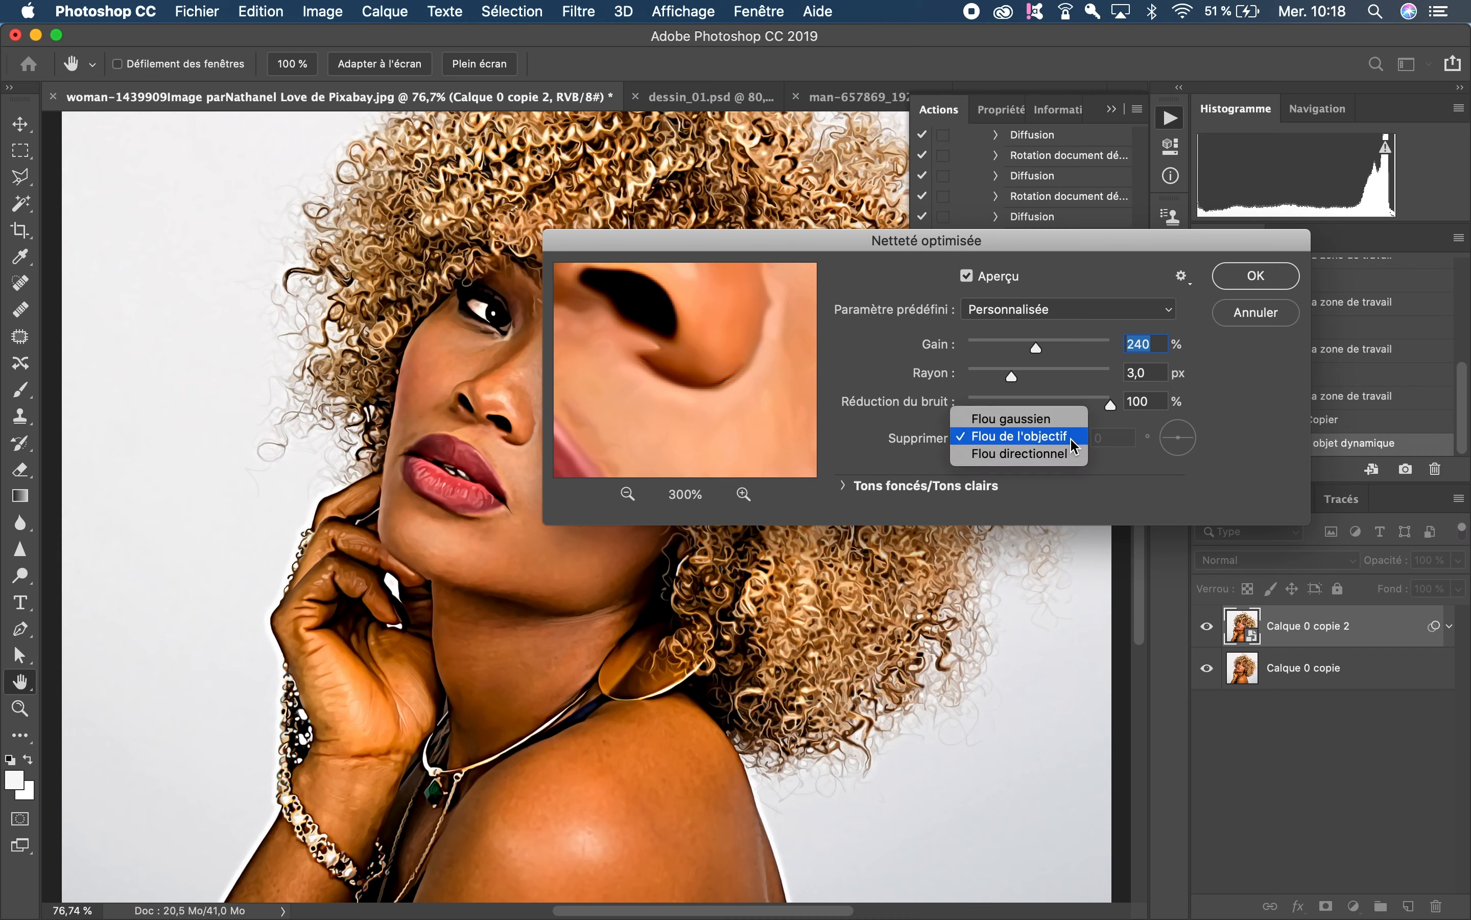
pyautogui.click(1278, 405)
pyautogui.click(1254, 274)
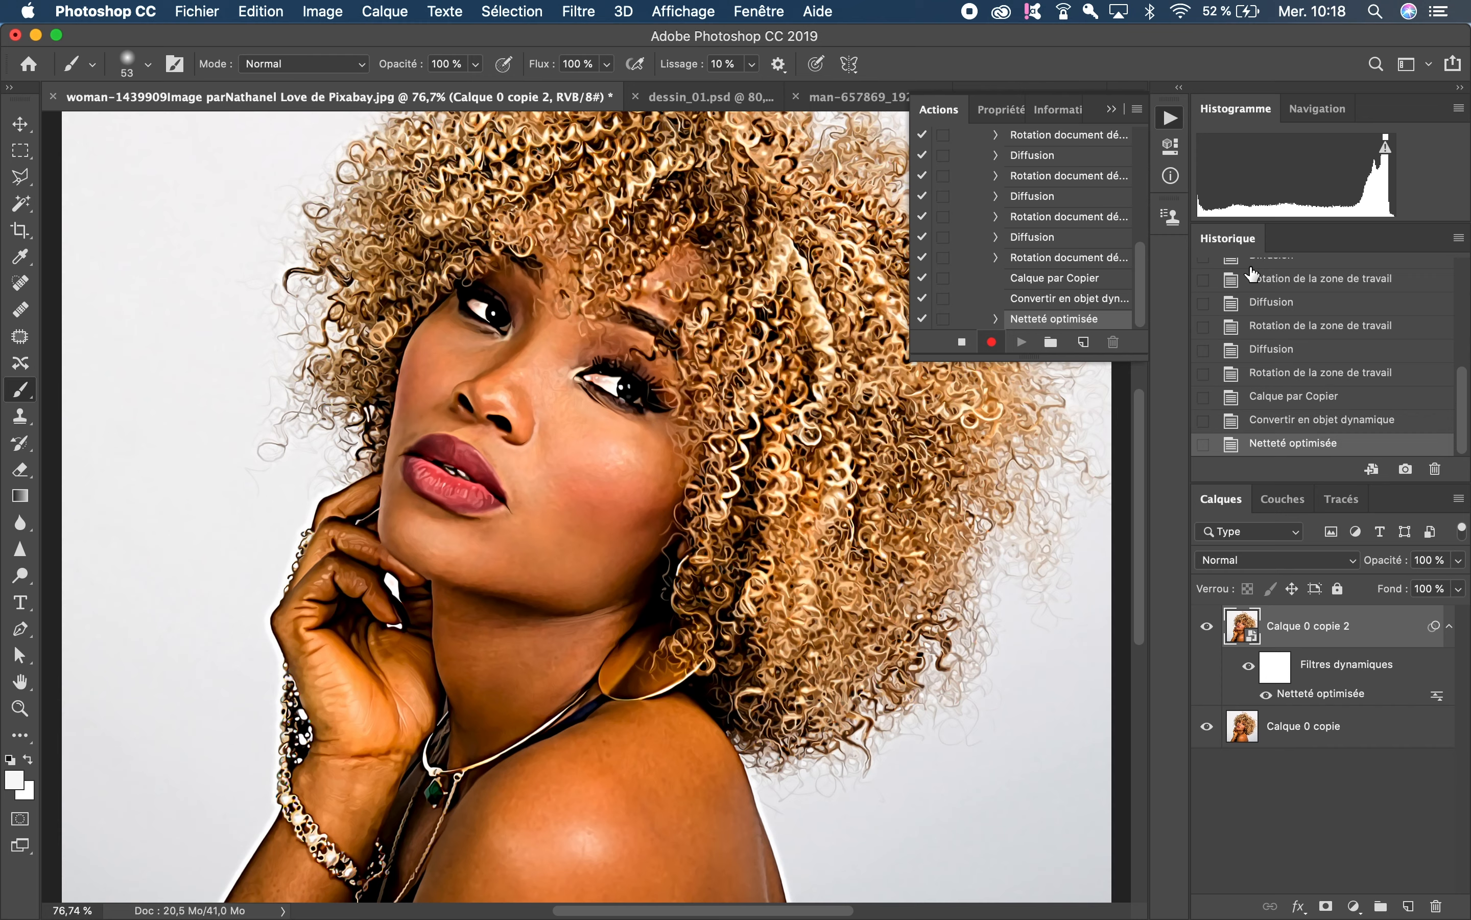
# Apply Flou de surface to the smart object with Rayon 30 pixels and Seuil 15 niveaux
pyautogui.click(565, 12)
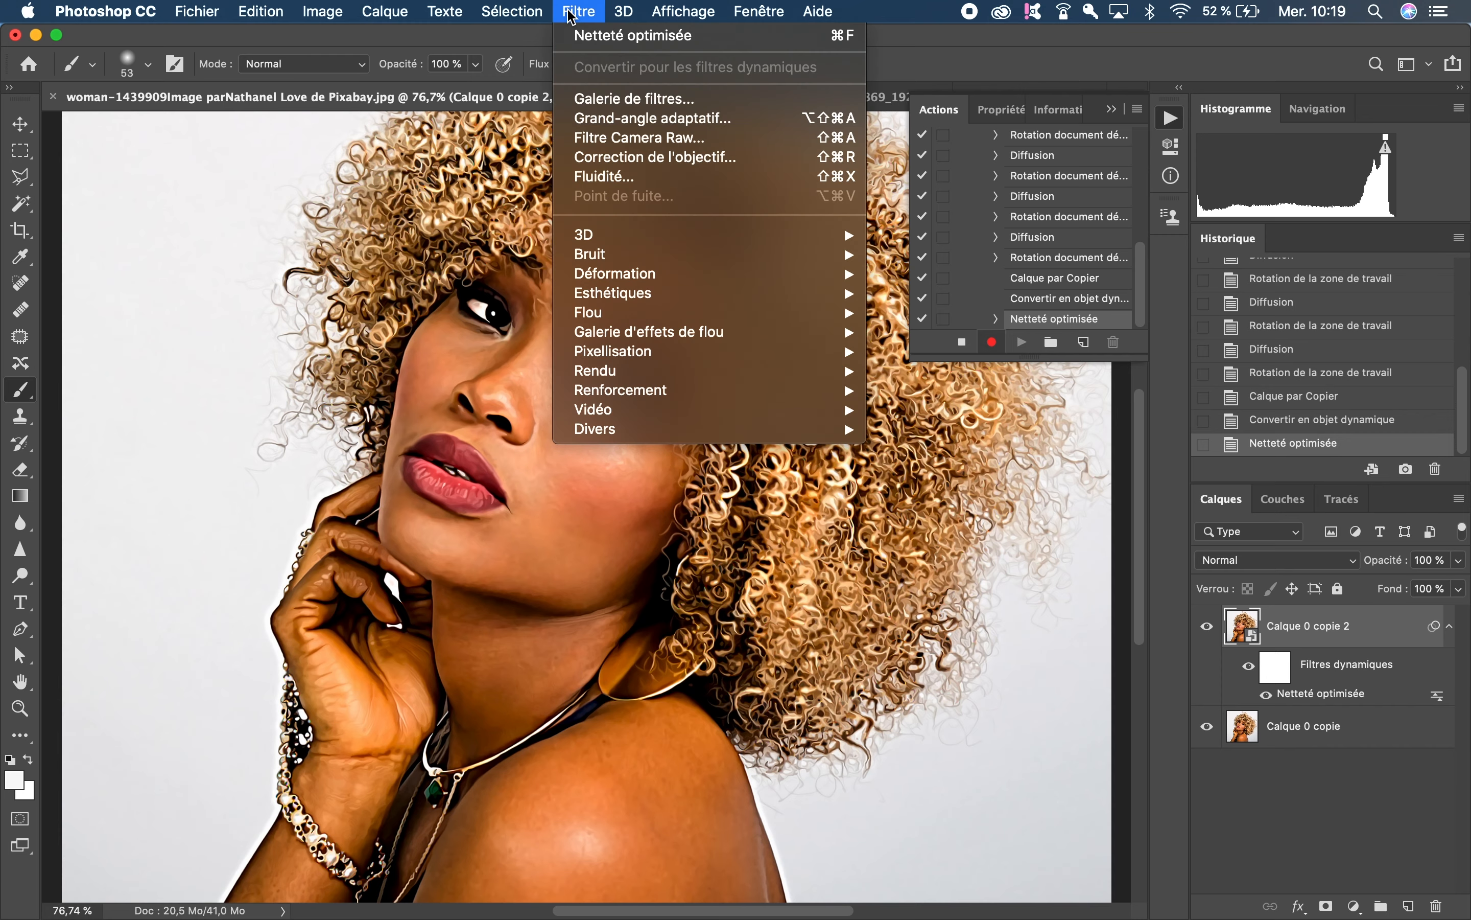
pyautogui.moveTo(683, 315)
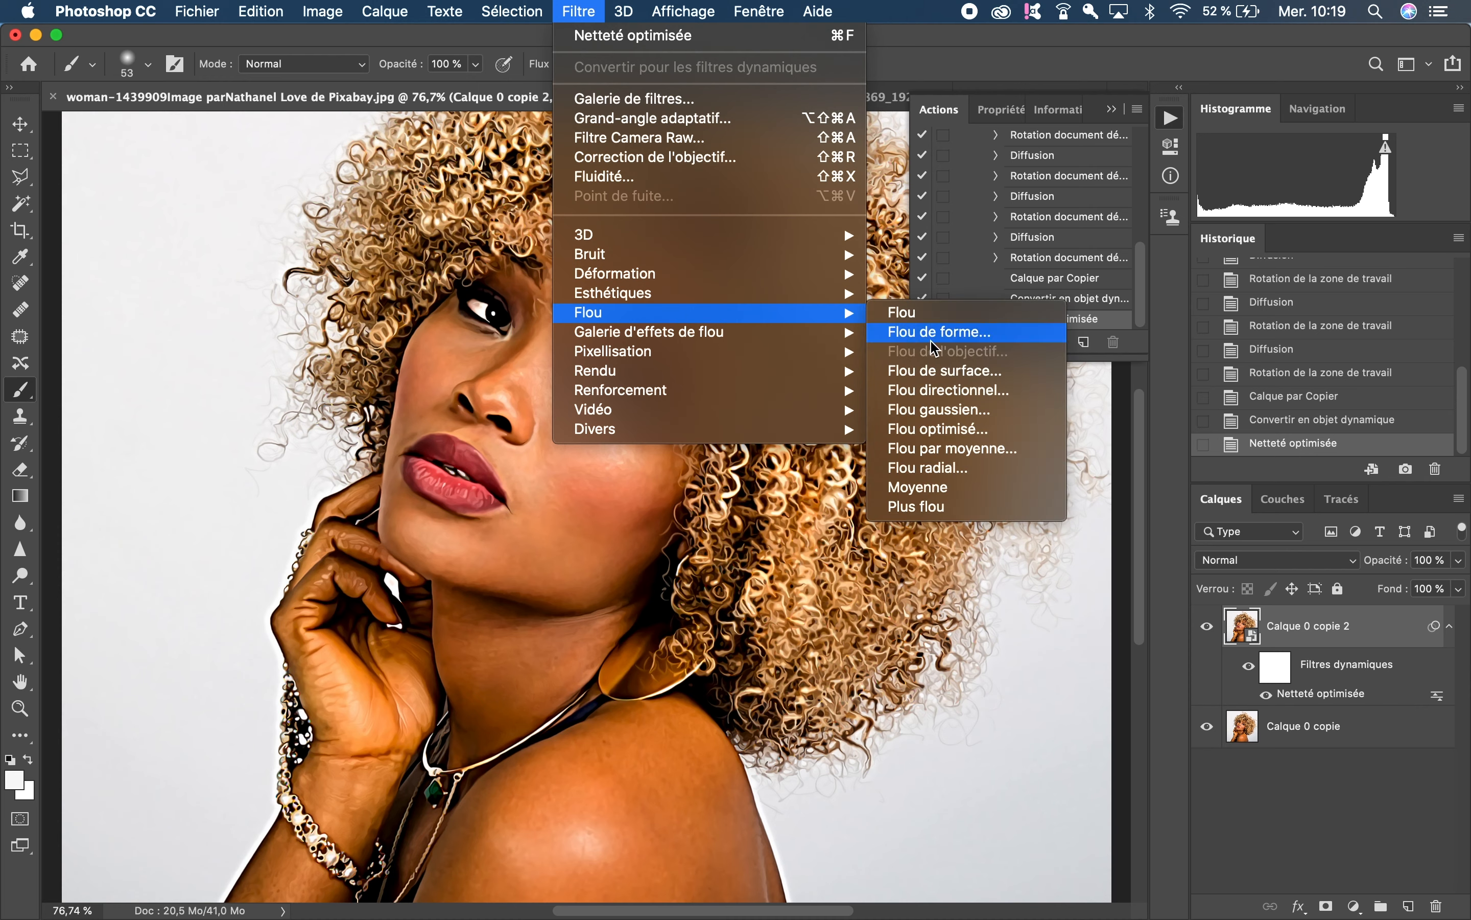
pyautogui.click(971, 377)
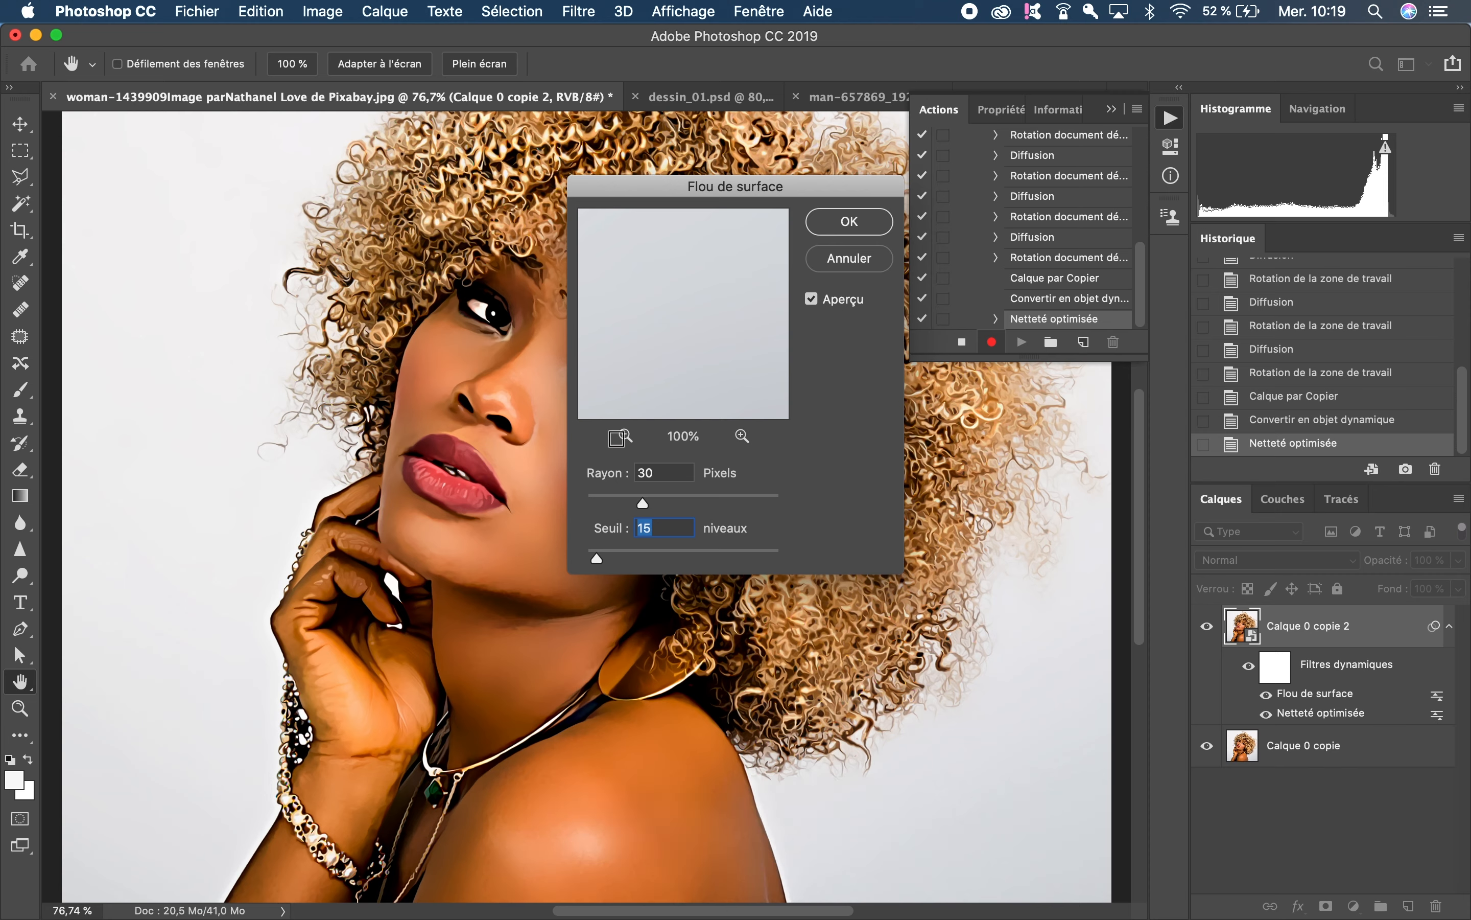
pyautogui.moveTo(621, 192); pyautogui.dragTo(688, 202)
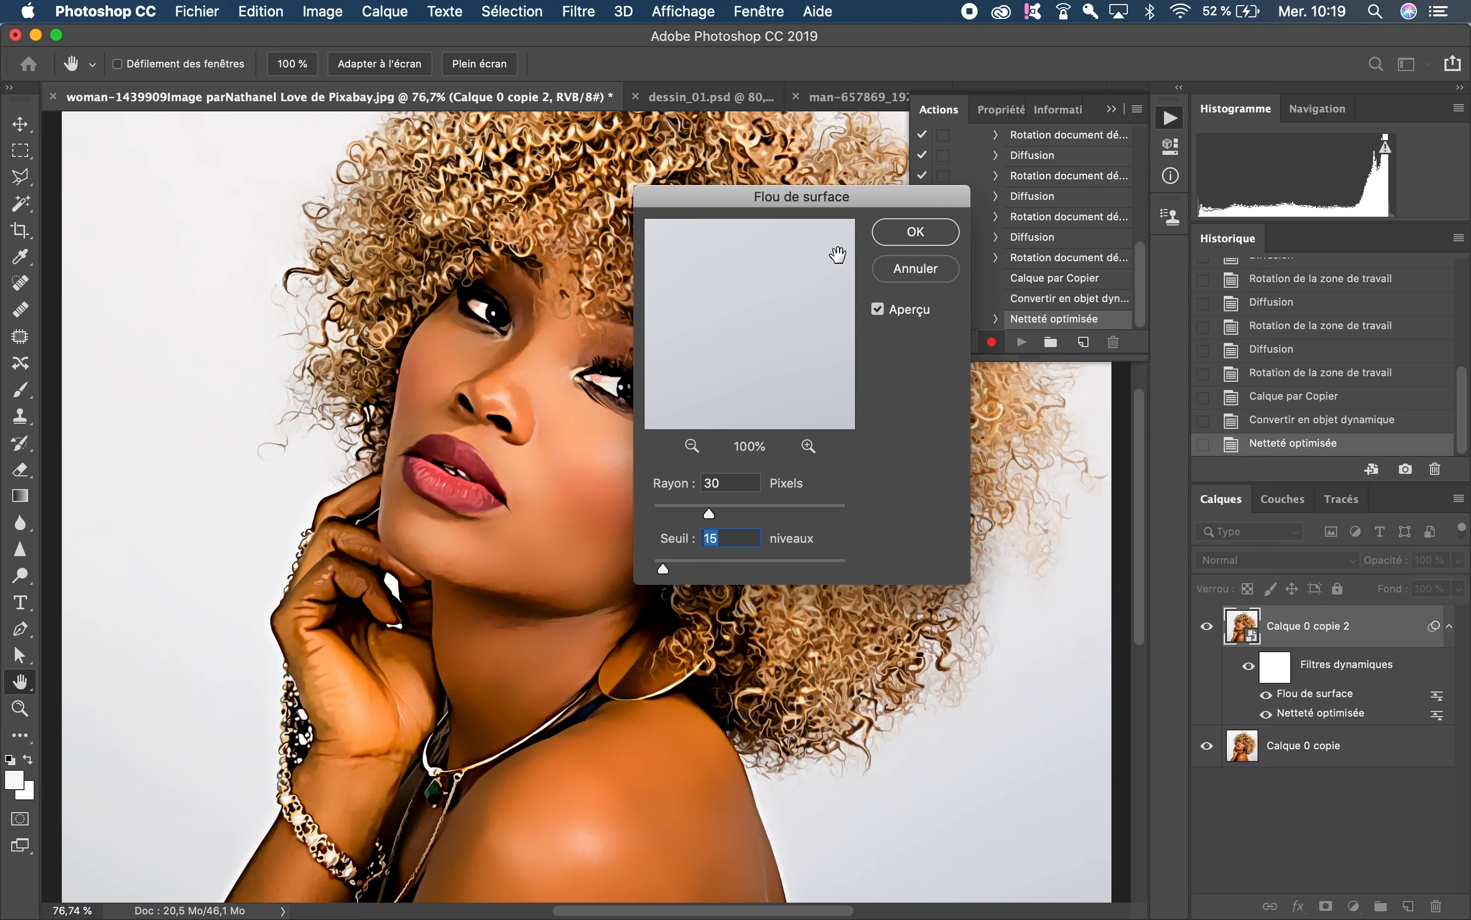
pyautogui.click(915, 232)
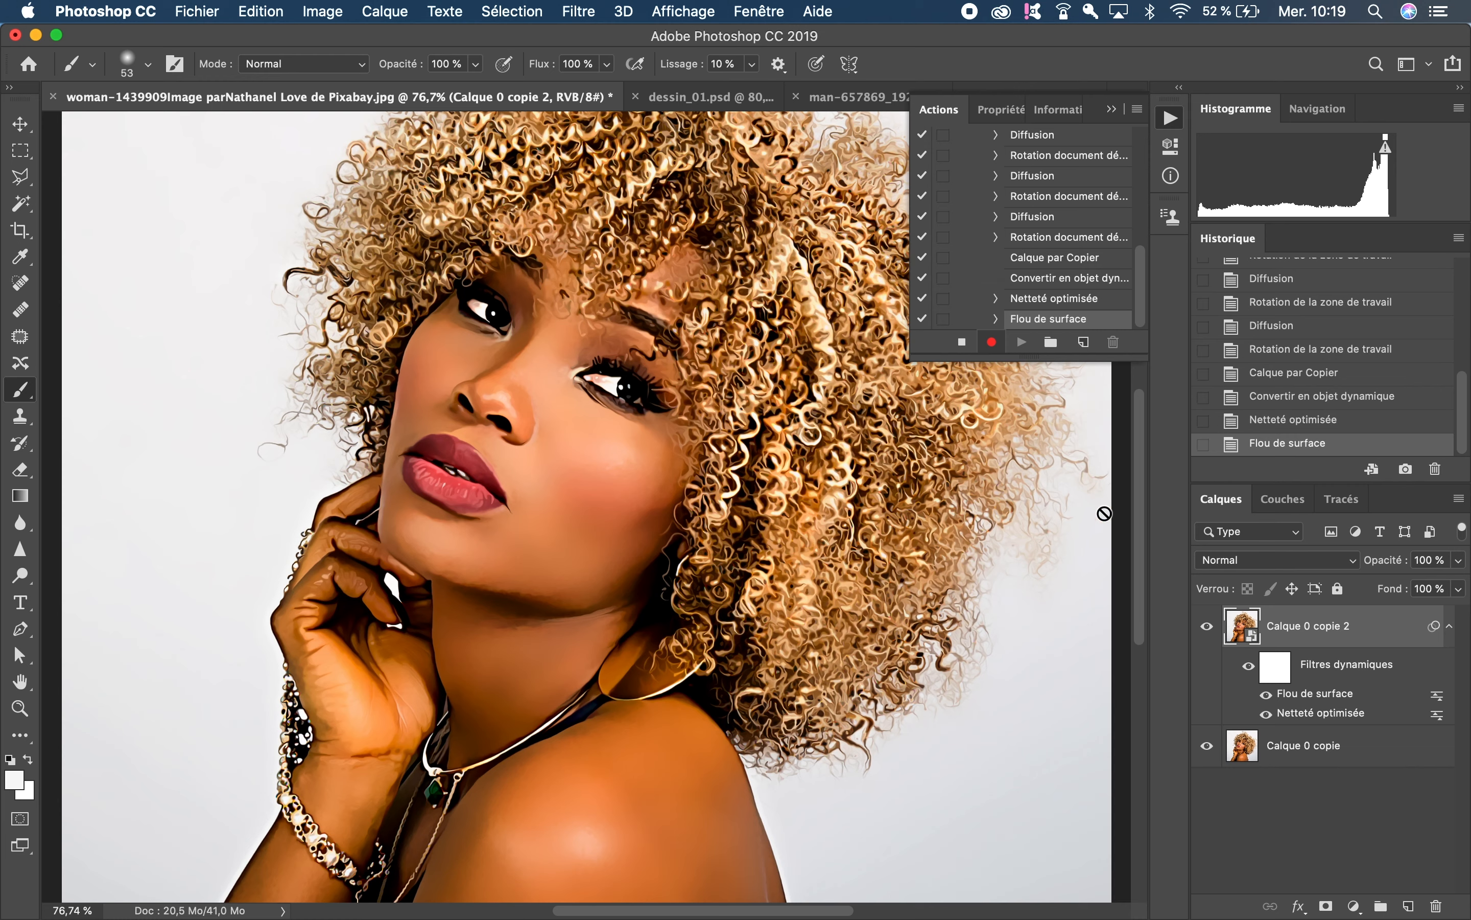
# Add a Courbes adjustment layer with an S-curve through Entrée 74 / Sortie 71 and Entrée 161 / Sortie 190
pyautogui.click(1354, 906)
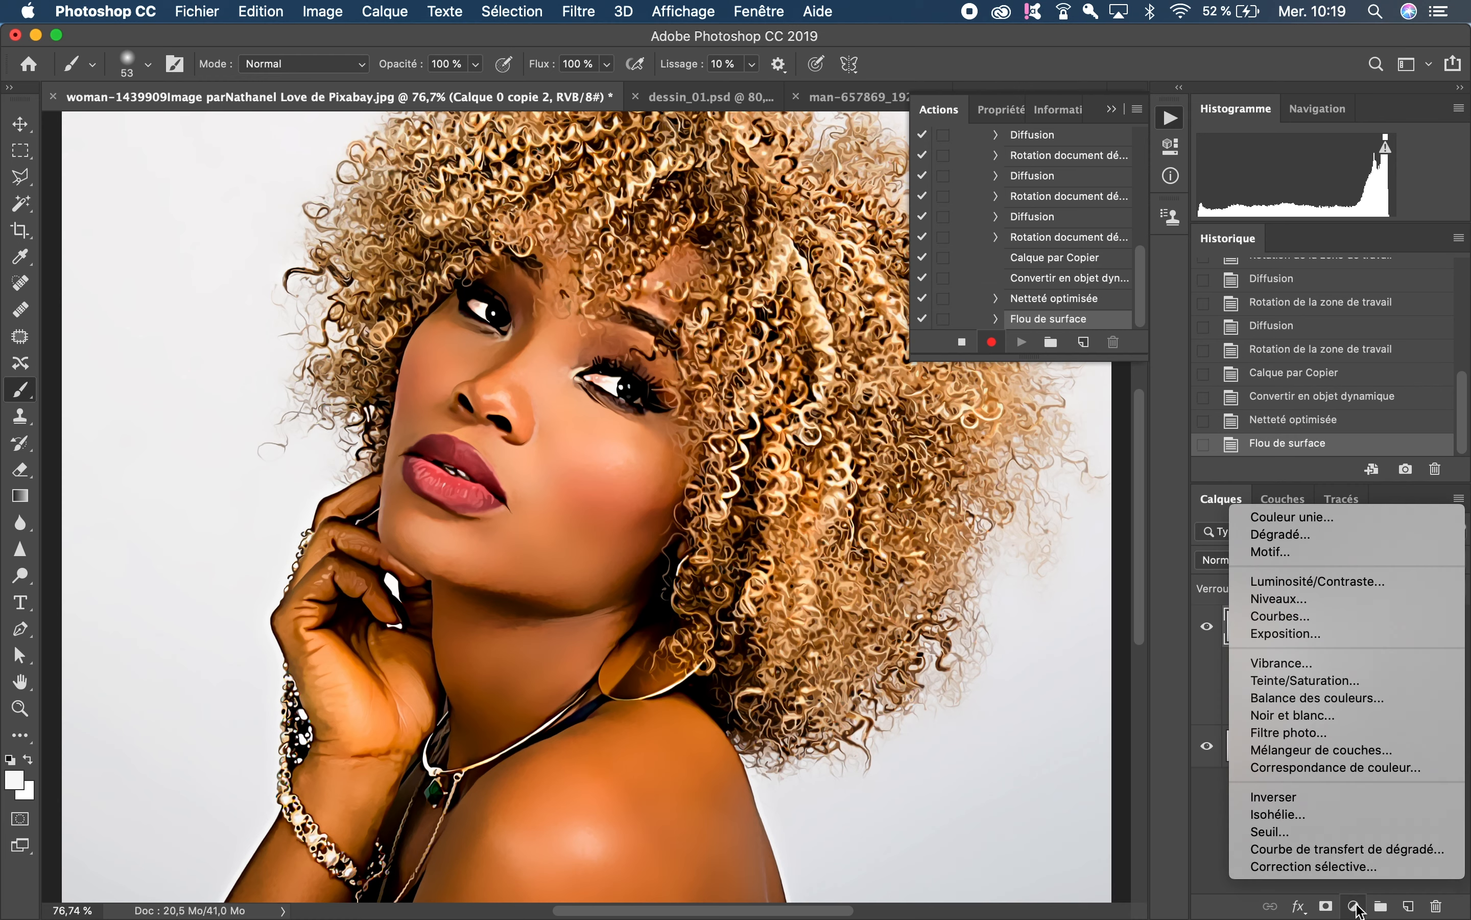
pyautogui.click(1285, 623)
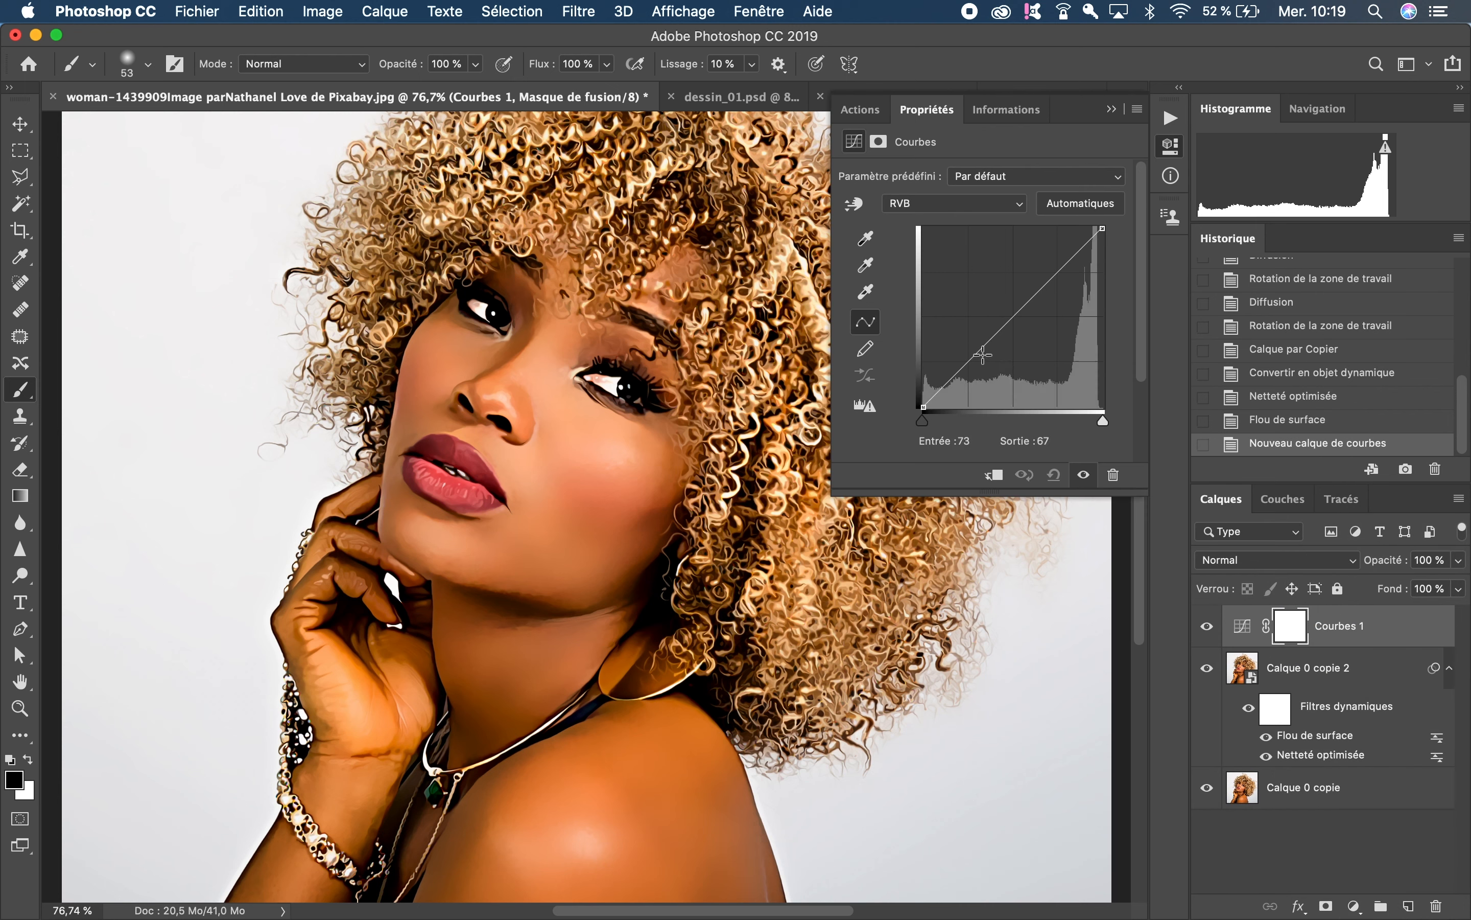
pyautogui.click(976, 354)
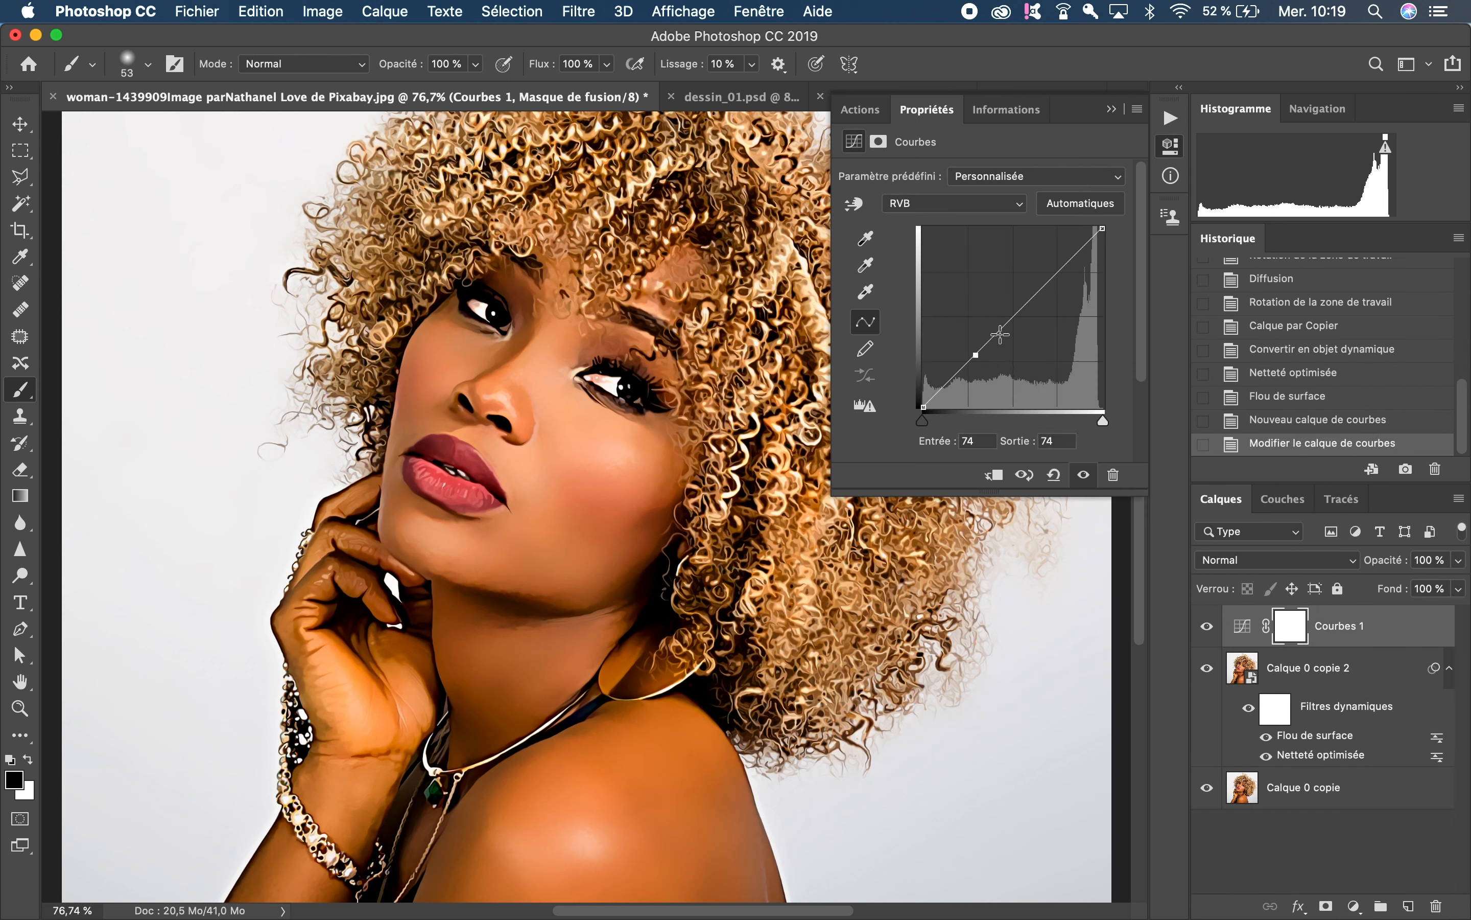
pyautogui.click(1033, 298)
pyautogui.moveTo(1033, 297); pyautogui.dragTo(1036, 265)
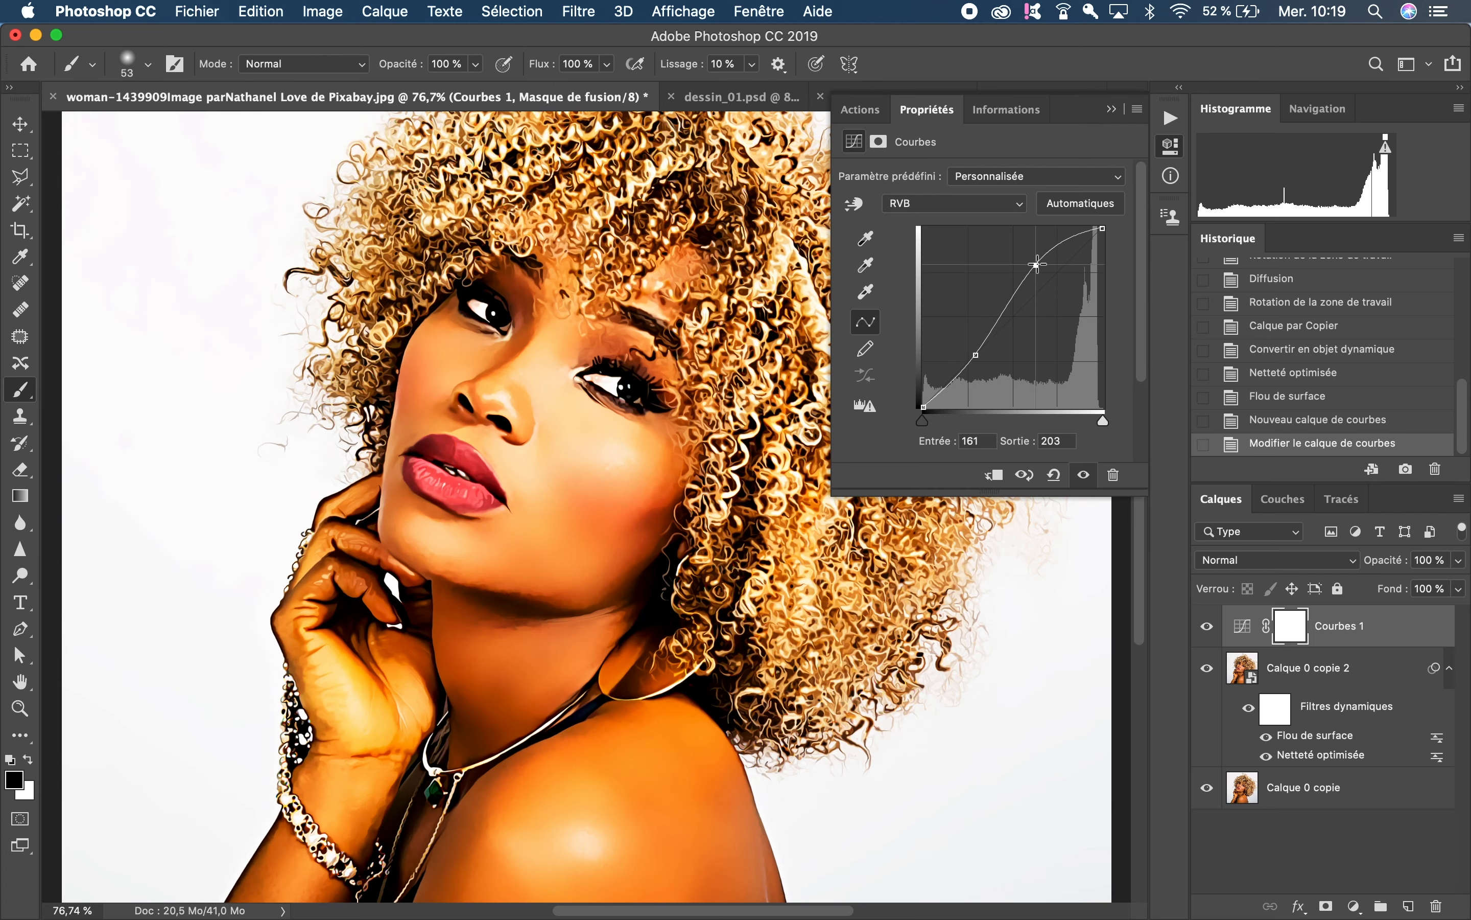
pyautogui.moveTo(977, 354); pyautogui.dragTo(976, 357)
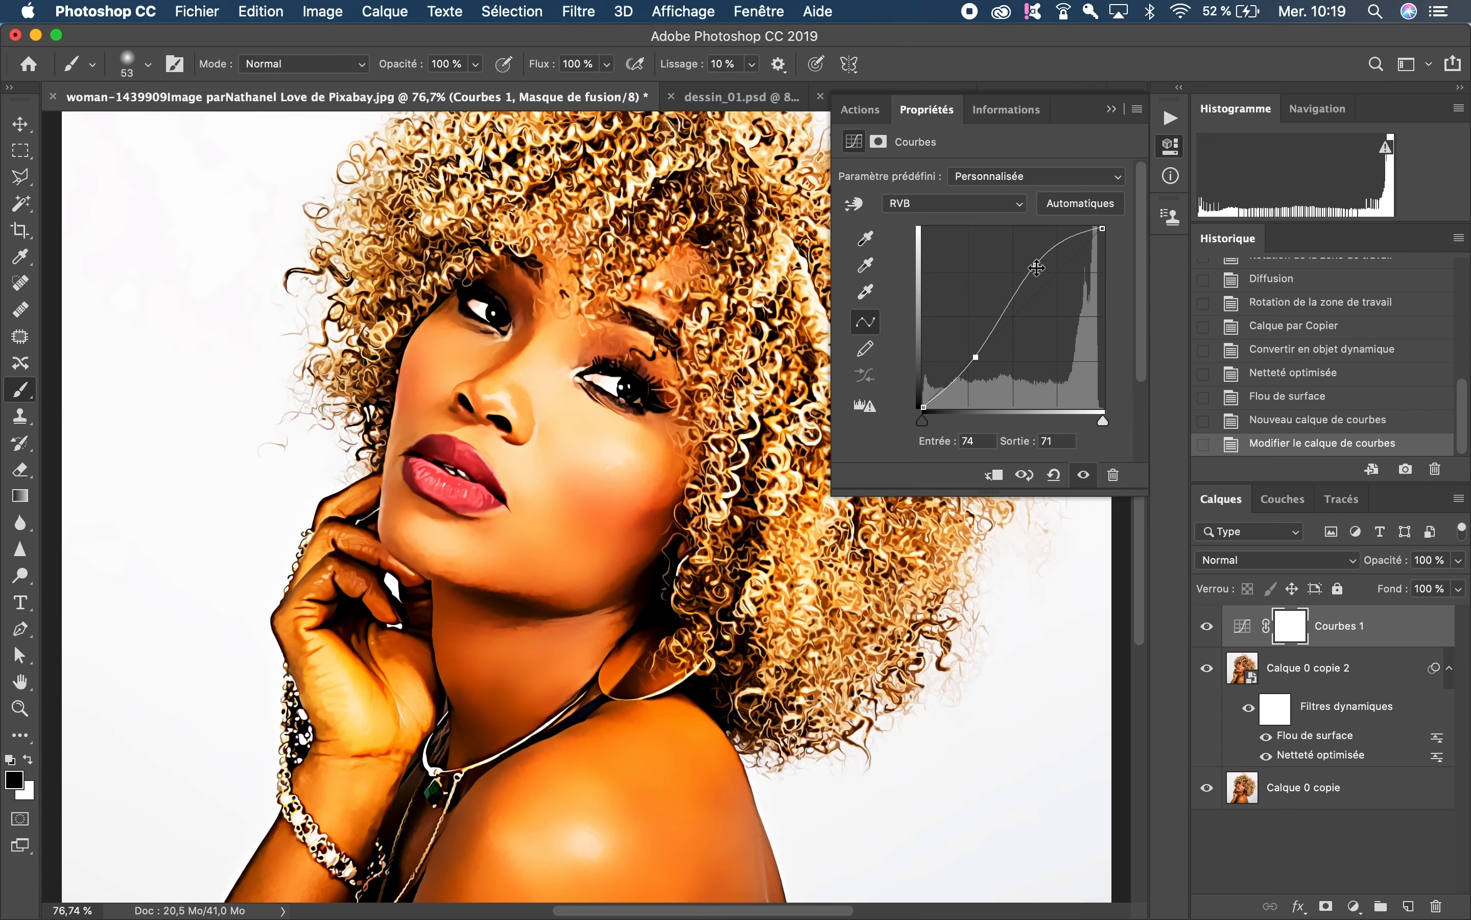
pyautogui.moveTo(1036, 265); pyautogui.dragTo(1038, 275)
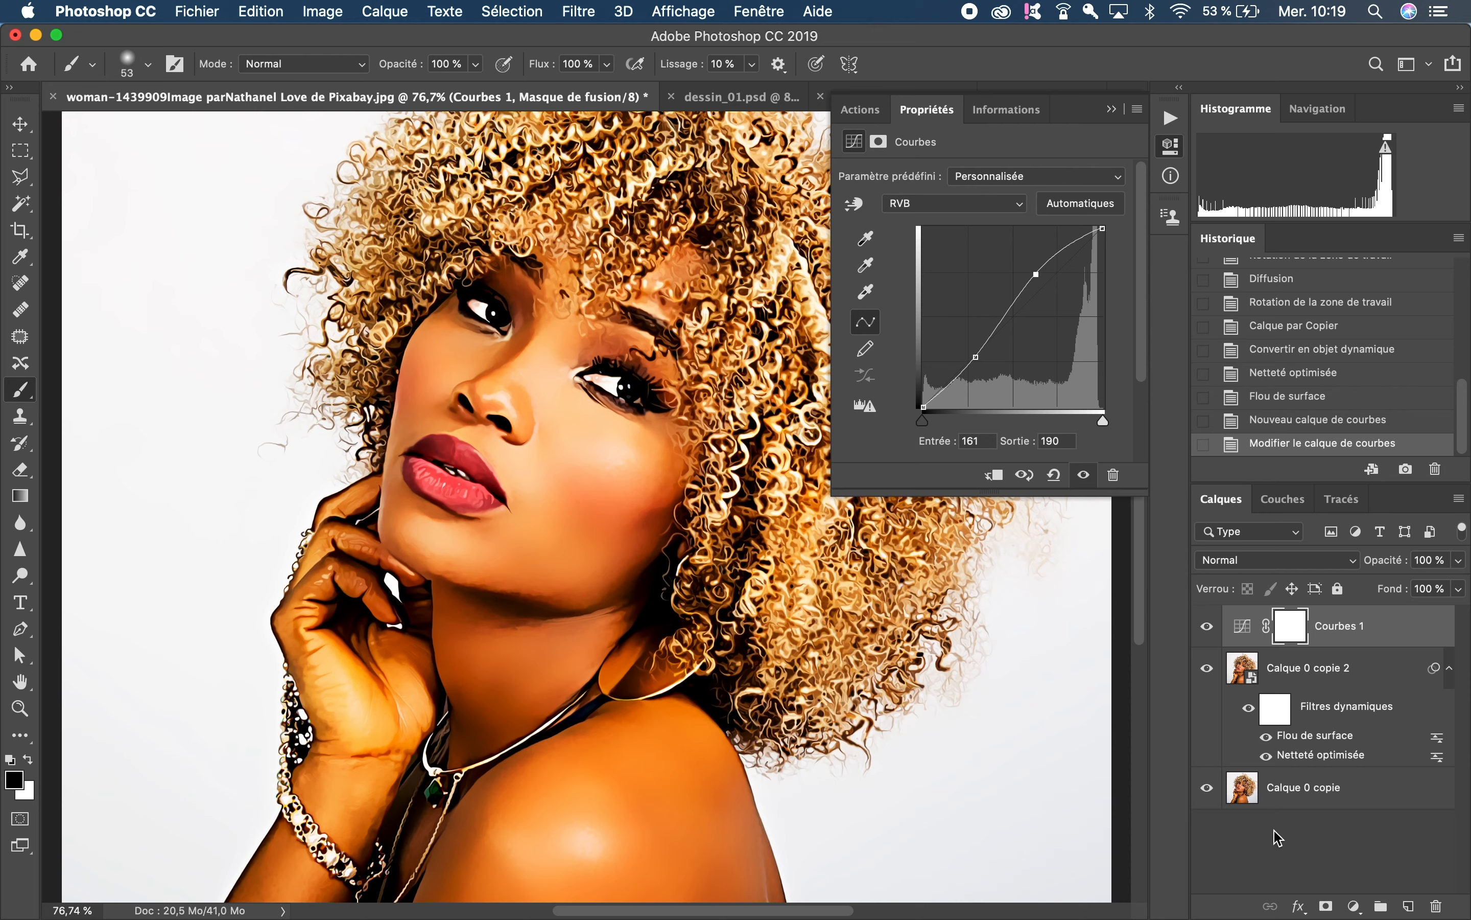
# Duplicate Calque 0 copie 2 and move the copy above the Courbes 1 layer
pyautogui.click(1264, 861)
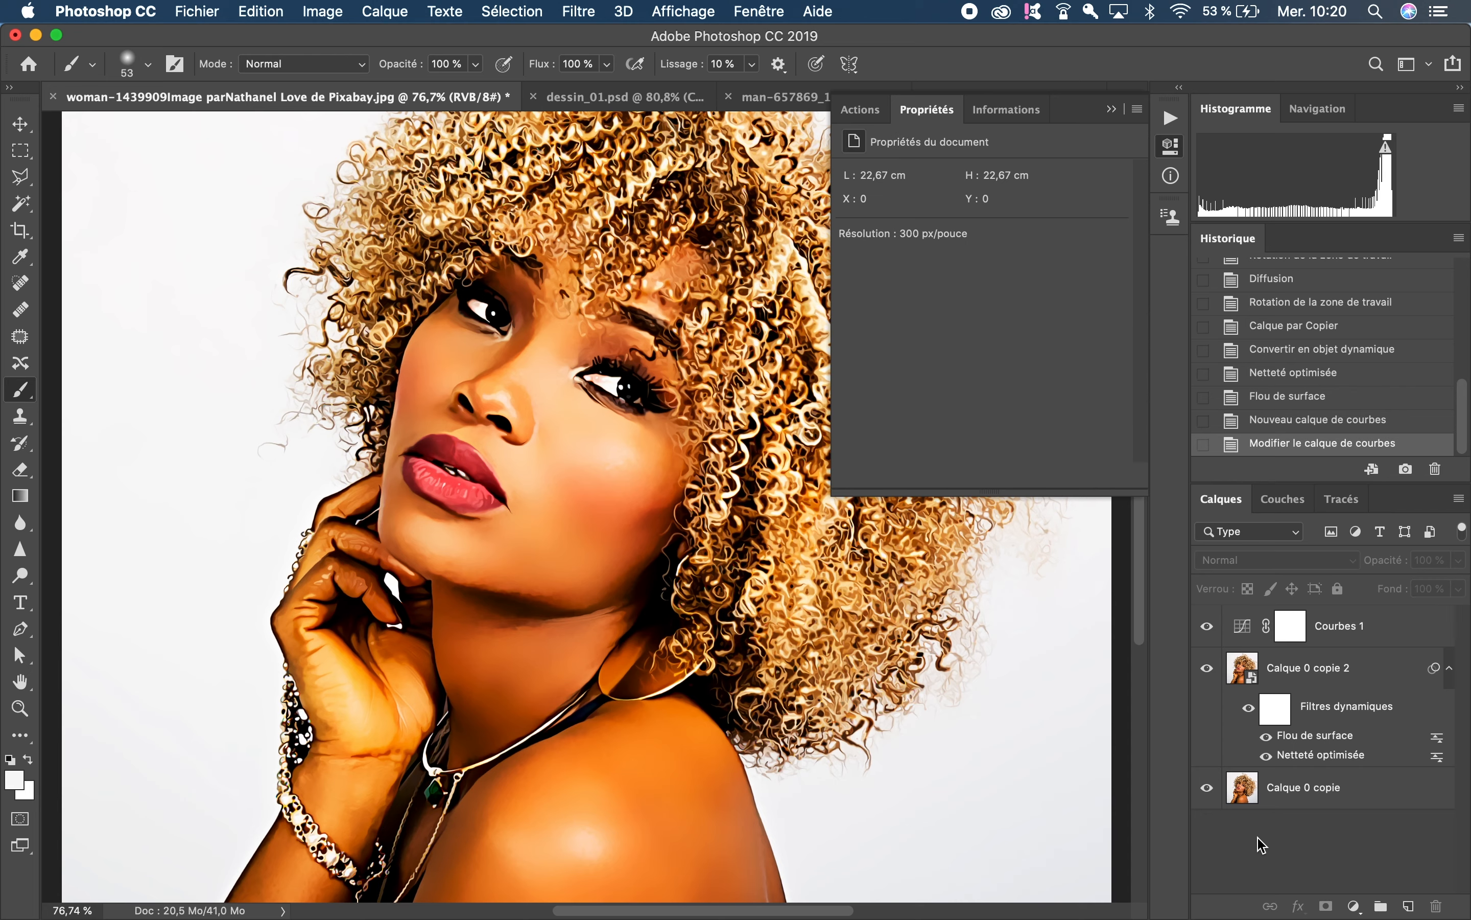
pyautogui.click(1244, 671)
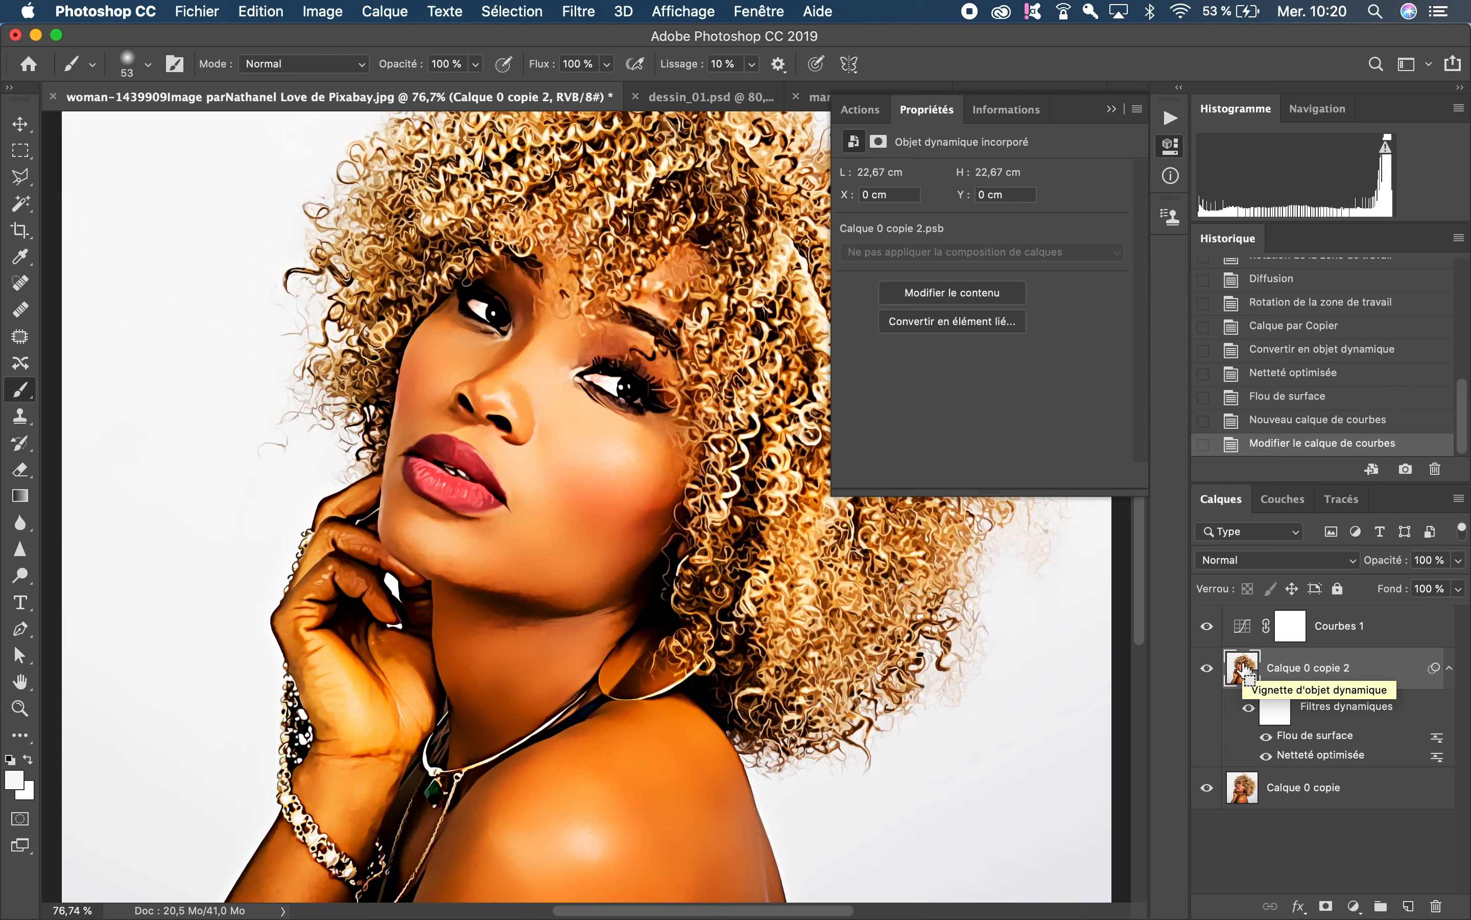
pyautogui.press('super+j')
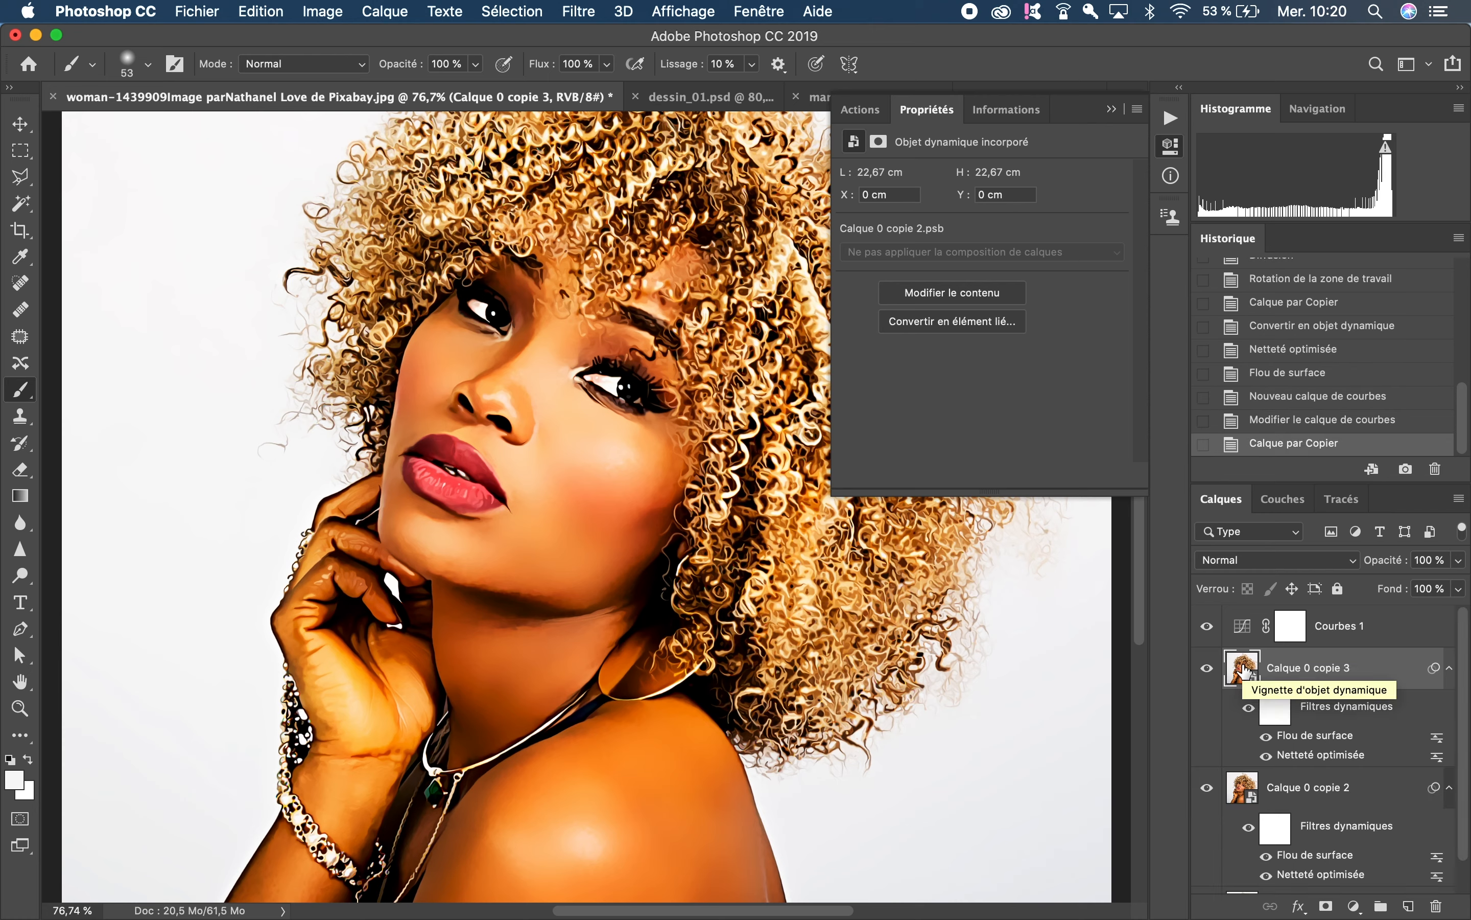
pyautogui.moveTo(1244, 670); pyautogui.dragTo(1251, 626)
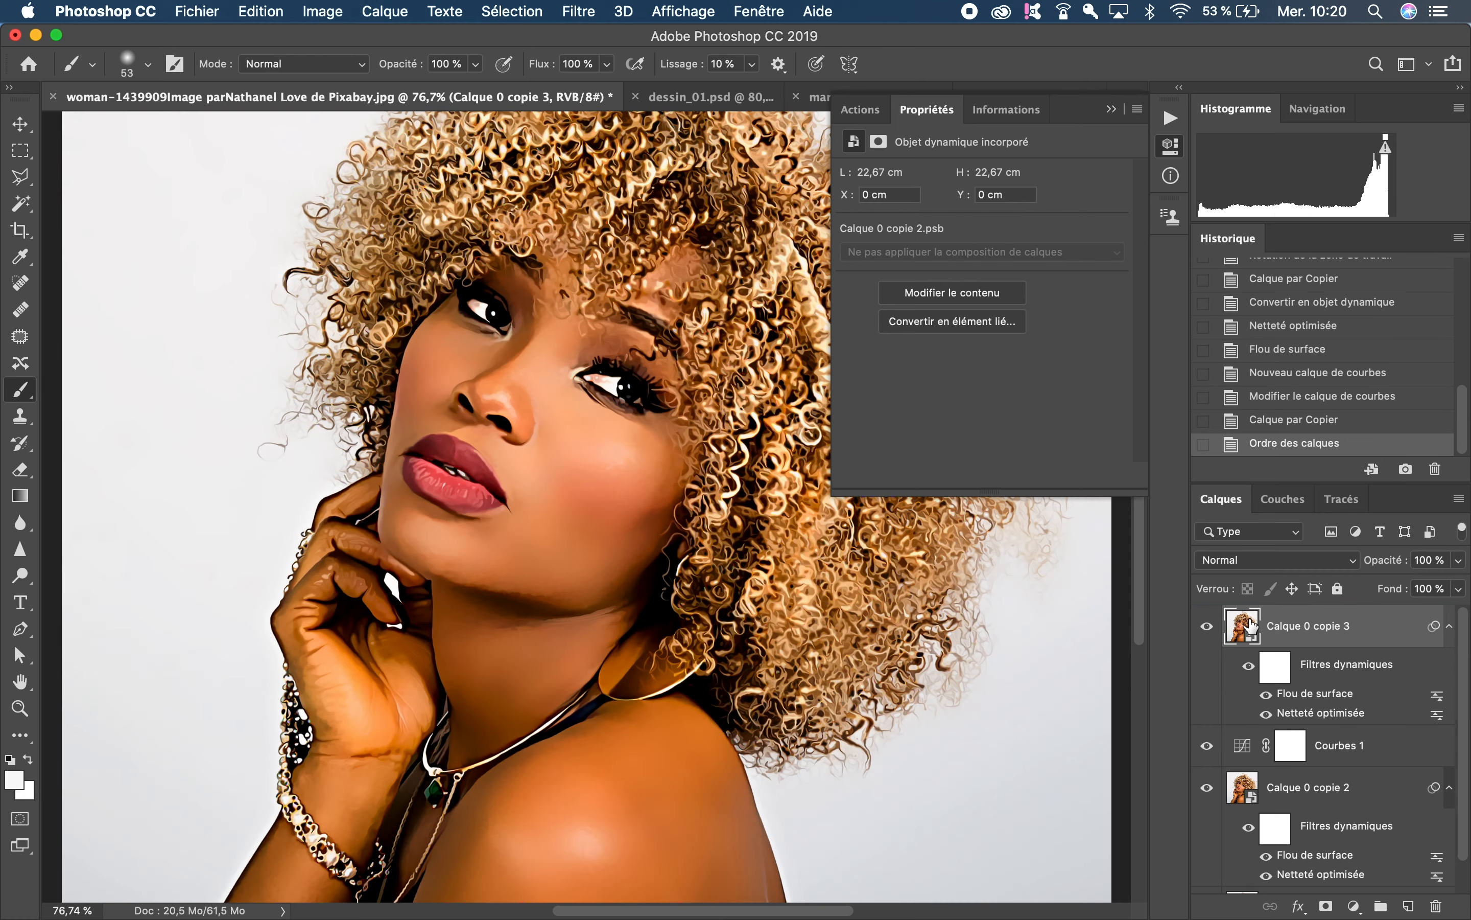
# Rasterize Calque 0 copie 3 and apply Netteté optimisée with Gain 240 %, Rayon 3,0 px, Réduction du bruit 100 % and Flou de l'objectif
pyautogui.rightClick(1330, 632)
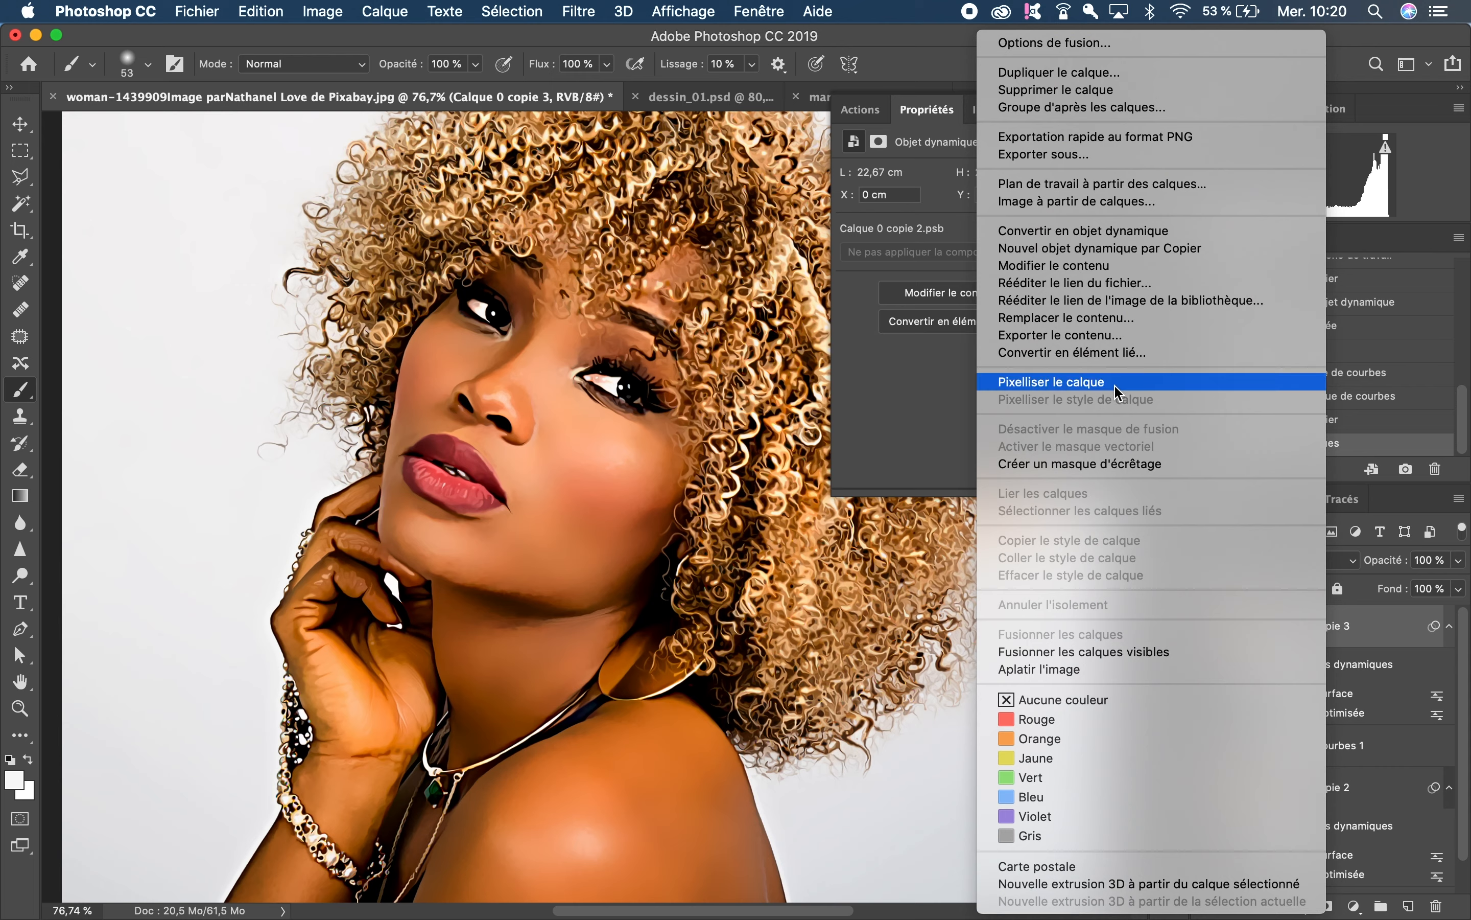
pyautogui.click(1052, 382)
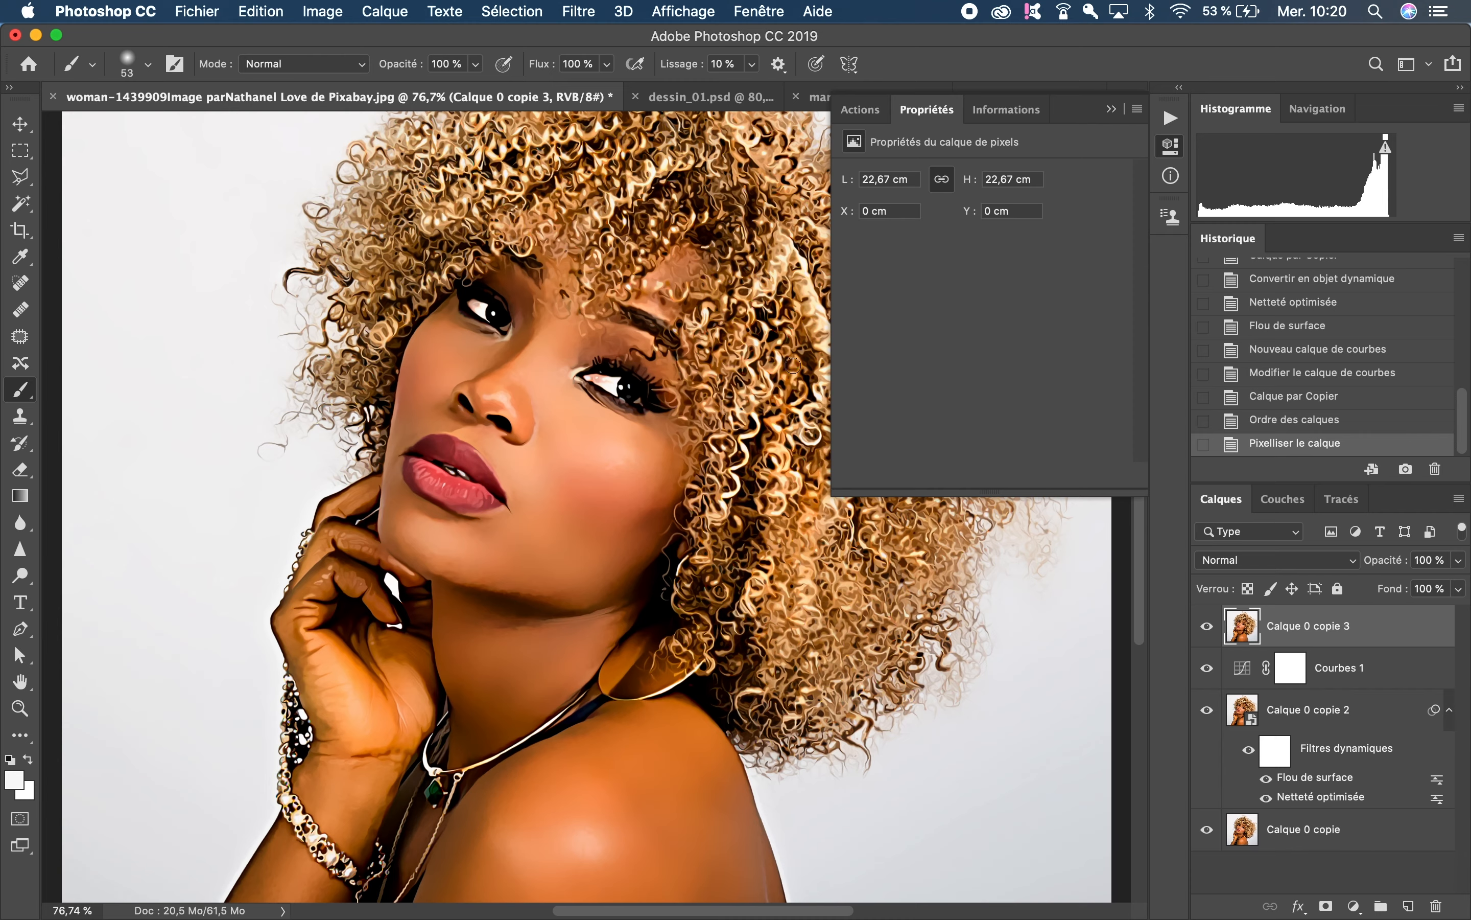
pyautogui.click(581, 12)
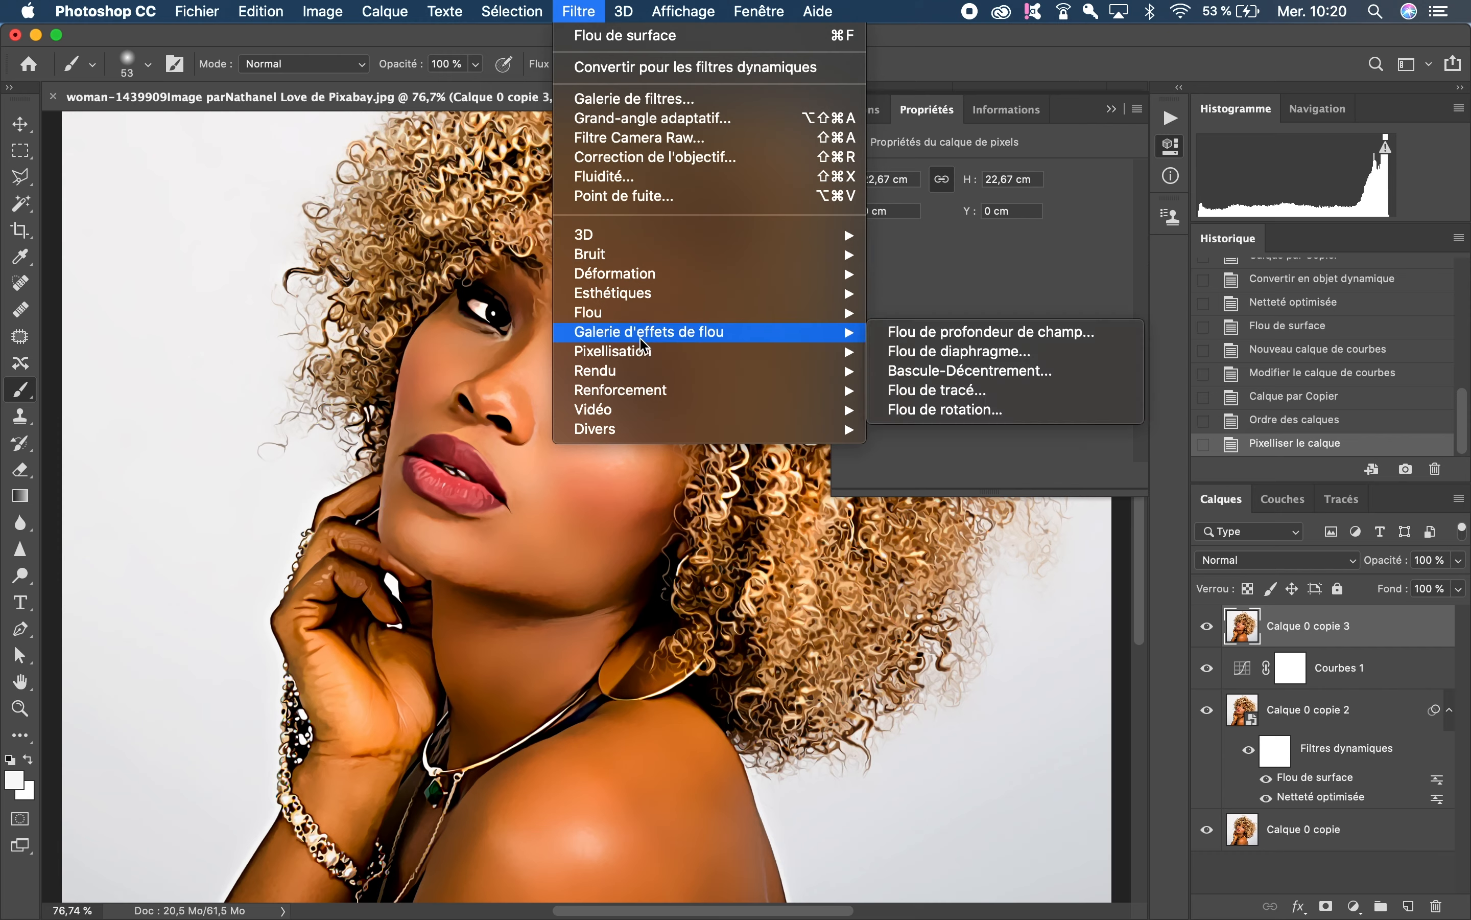
pyautogui.moveTo(650, 391)
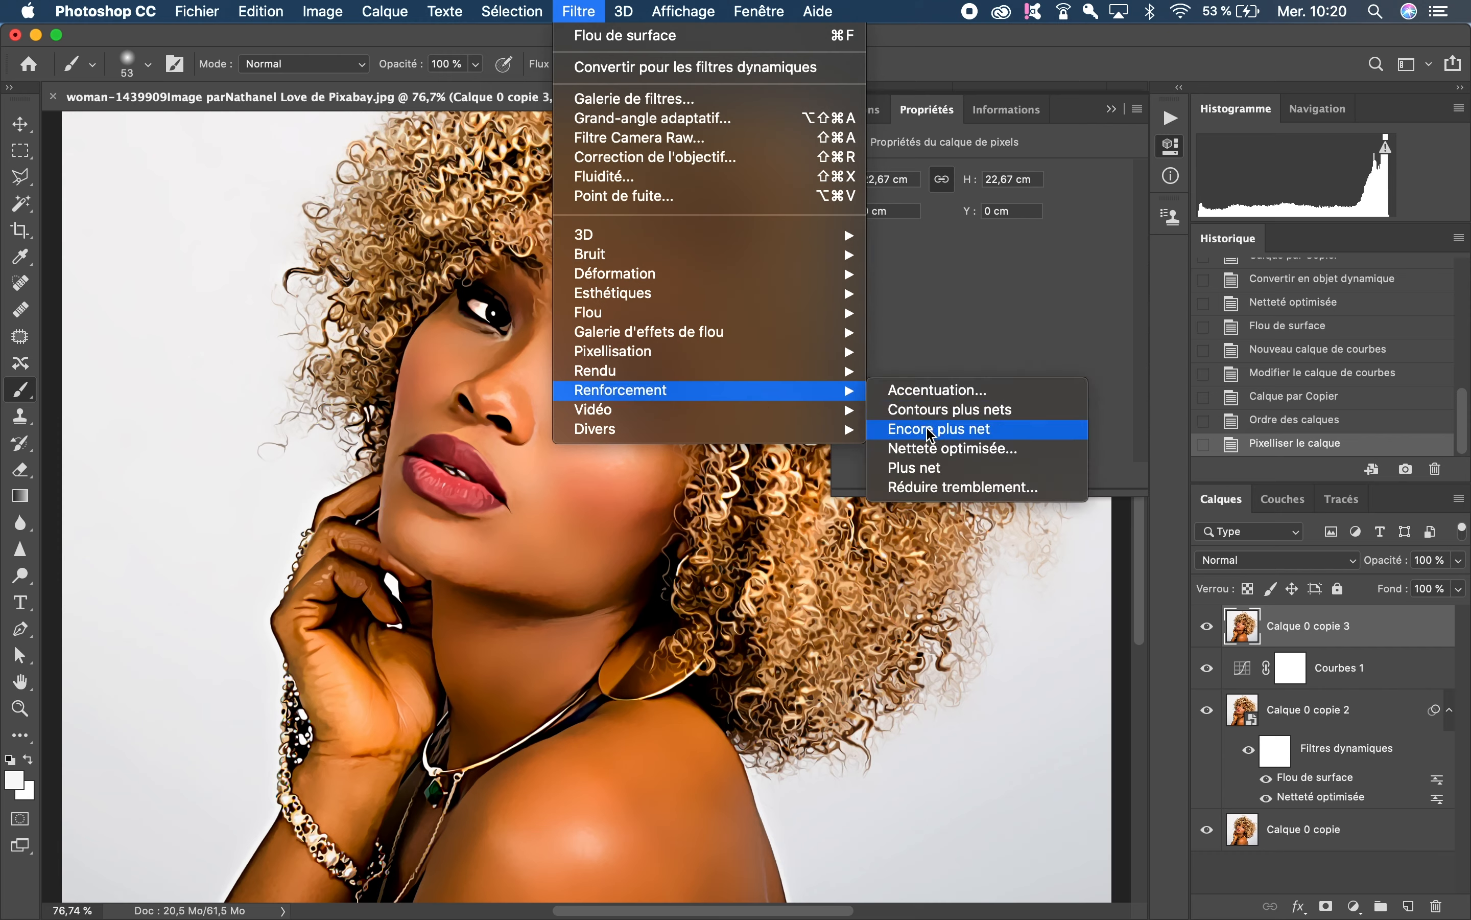
pyautogui.click(931, 451)
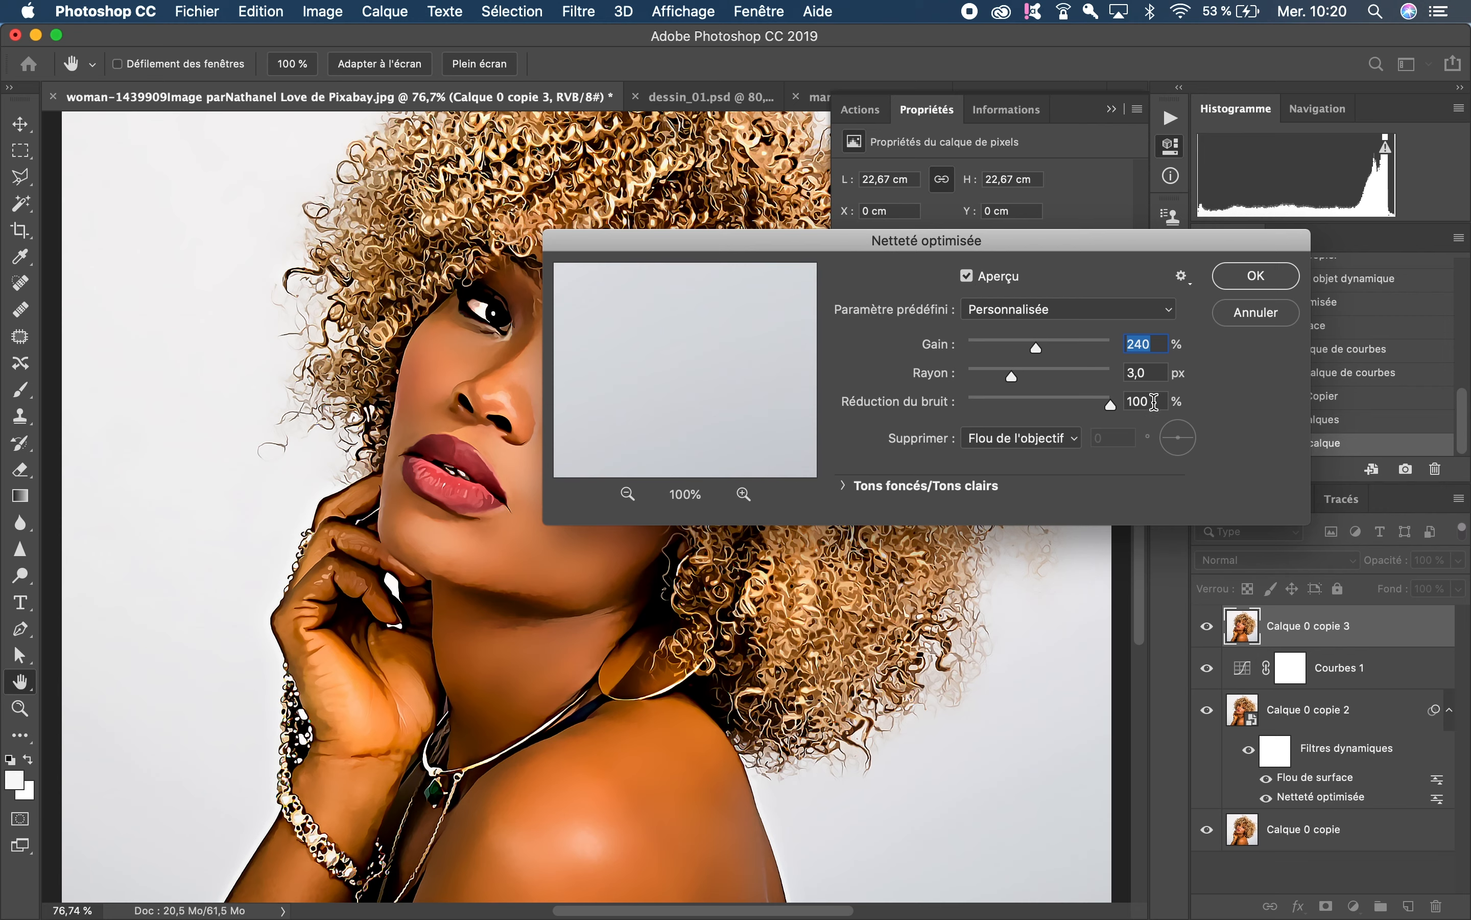
pyautogui.click(1268, 284)
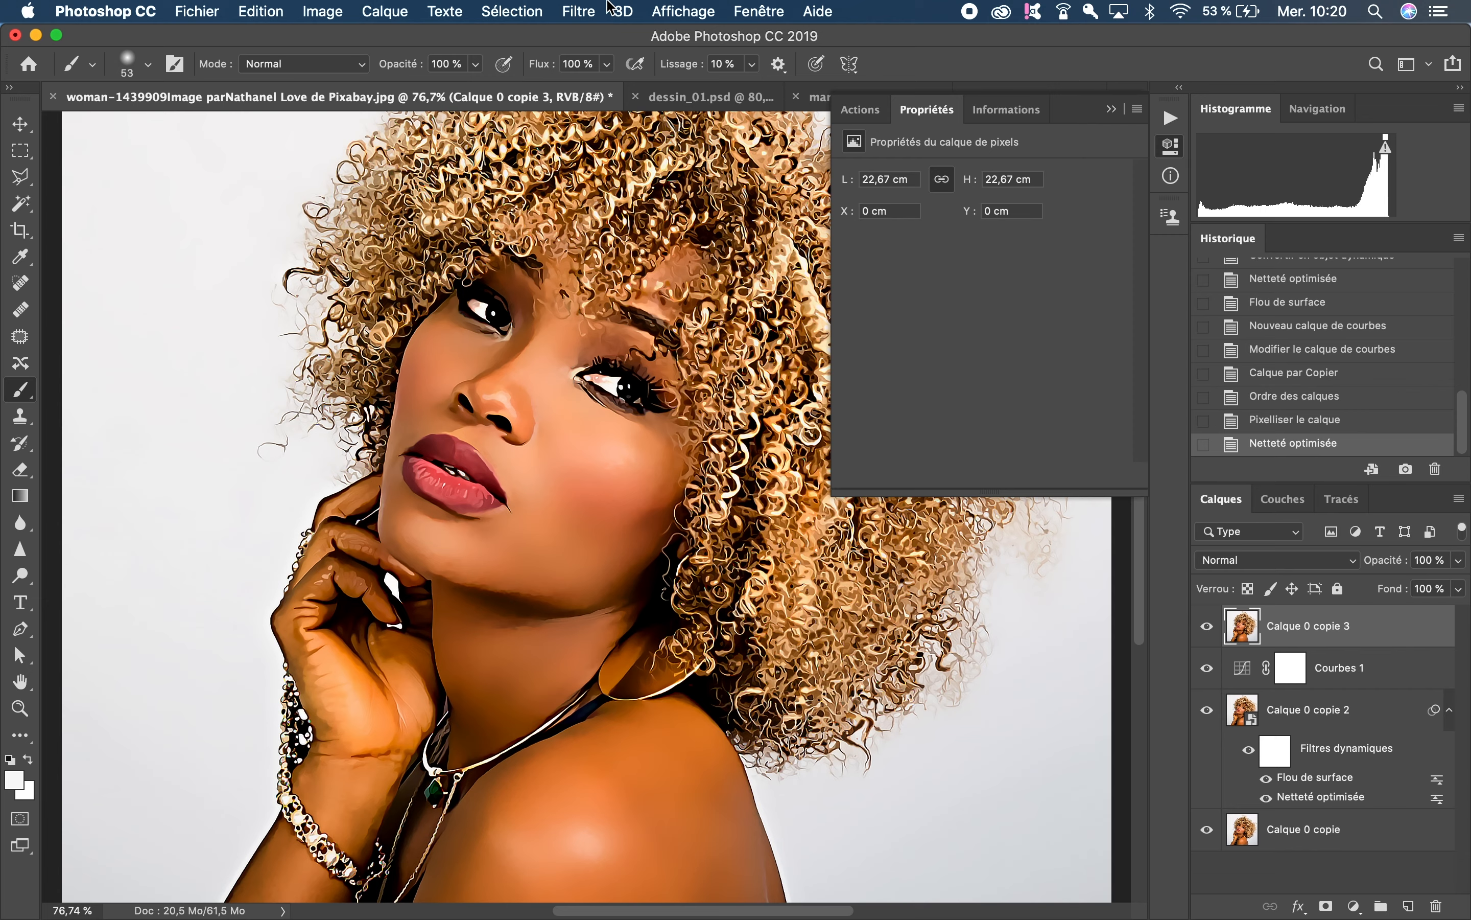
# Apply Flou de surface with Rayon 30 pixels and Seuil 15 niveaux to Calque 0 copie 3, and lower the layer's opacity to 40 %
pyautogui.click(583, 8)
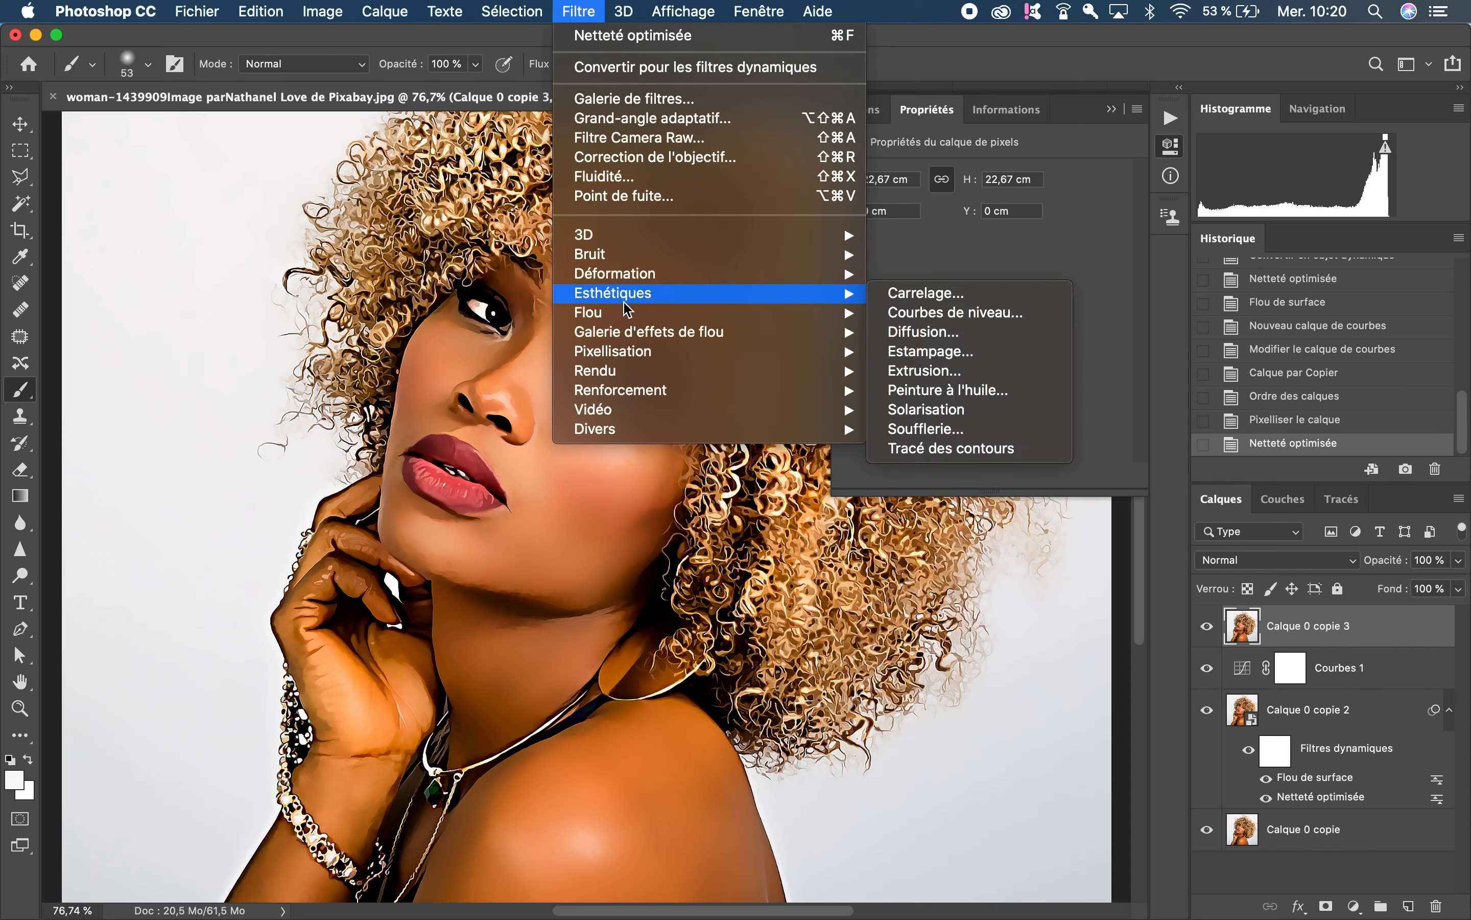
pyautogui.moveTo(624, 314)
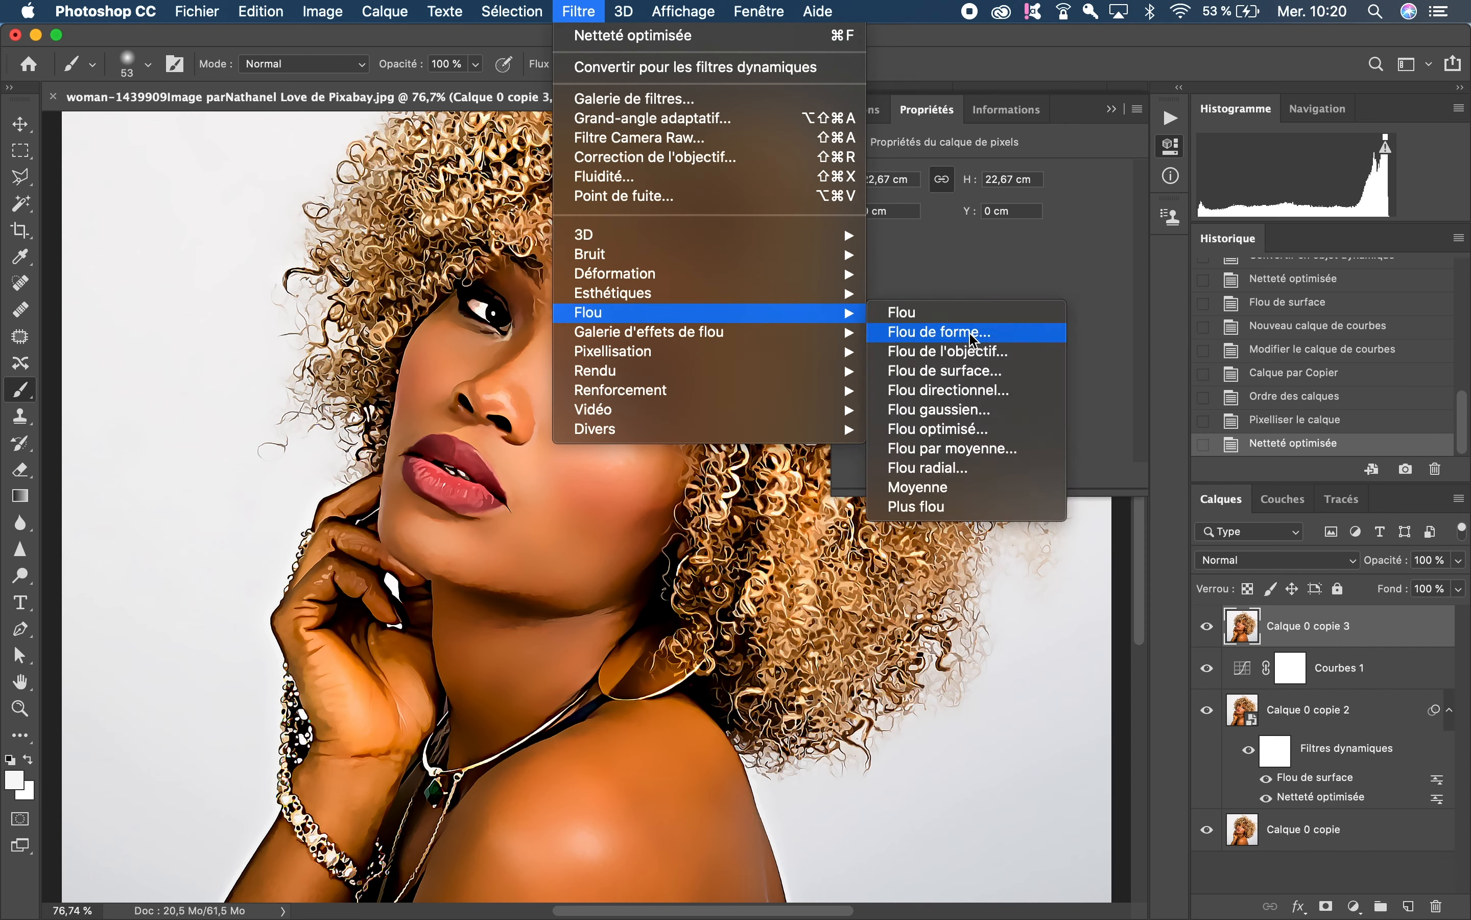
pyautogui.click(969, 373)
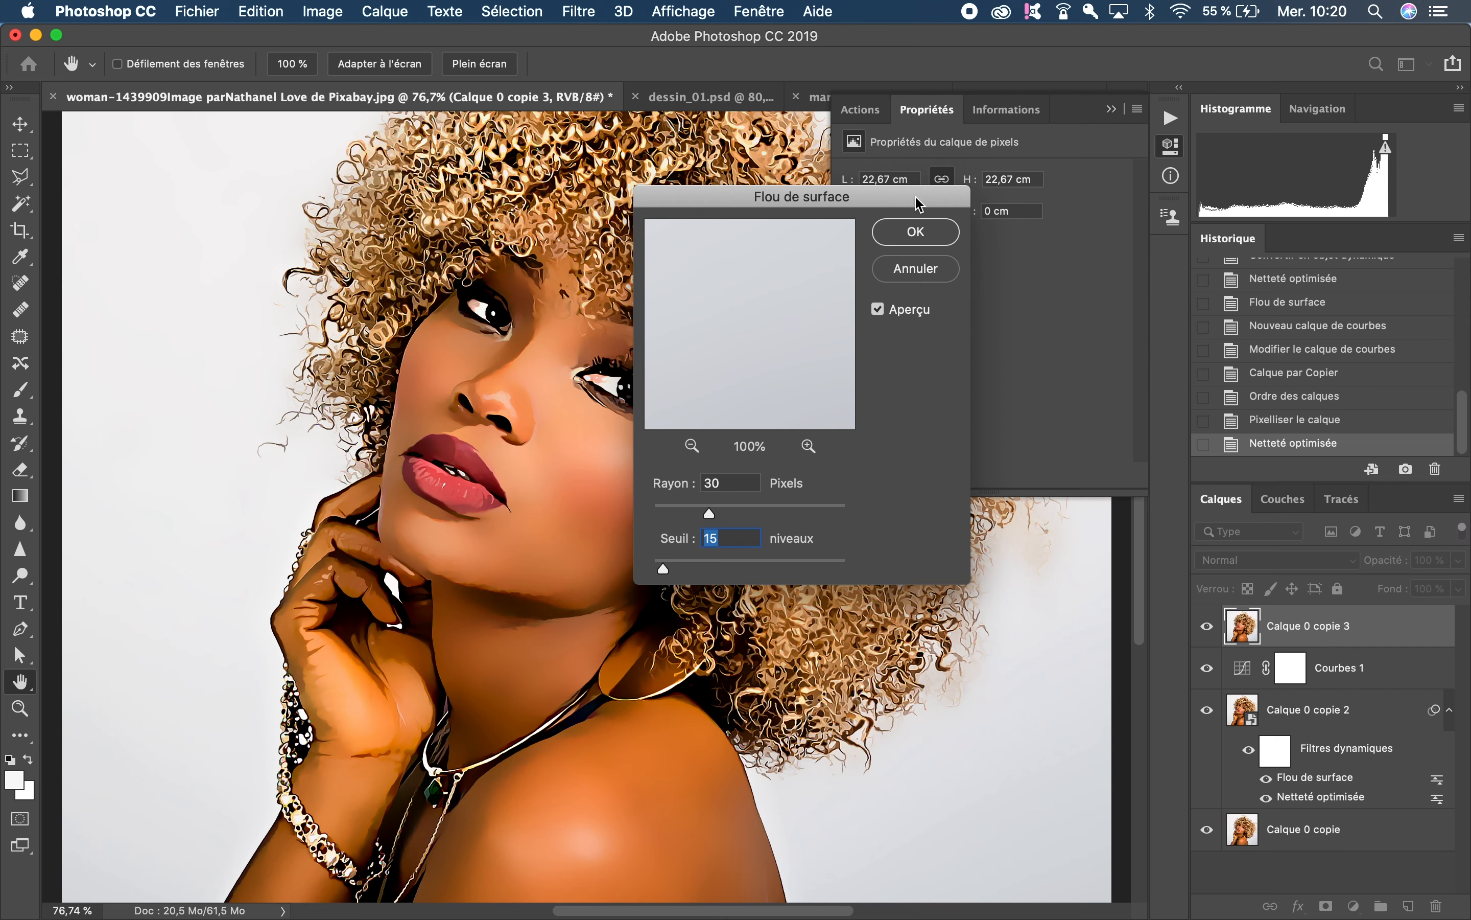
pyautogui.click(916, 232)
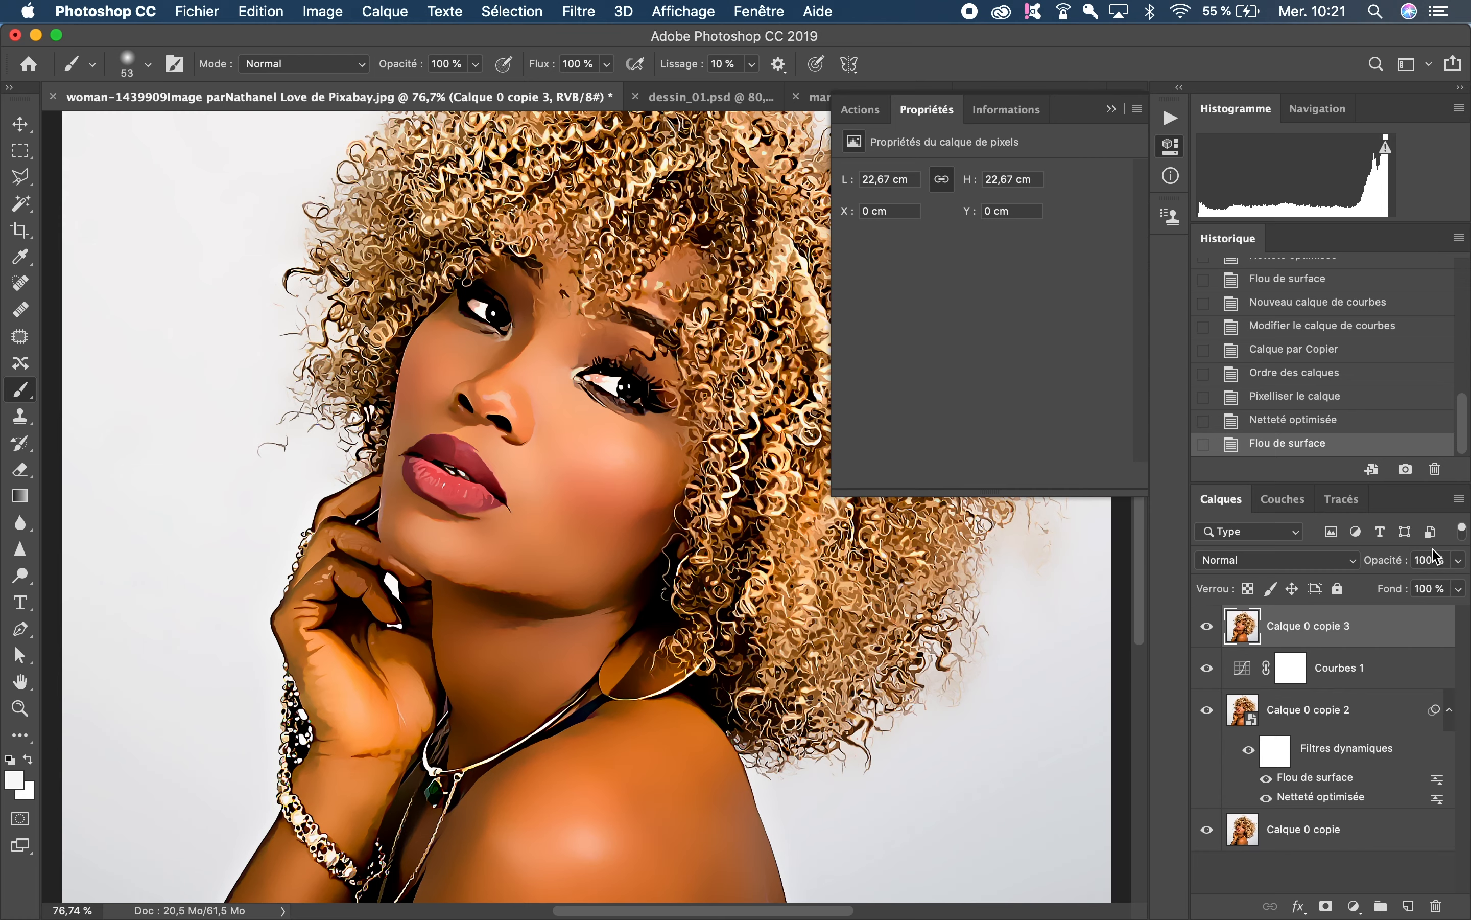
pyautogui.moveTo(1459, 563); pyautogui.dragTo(1403, 589)
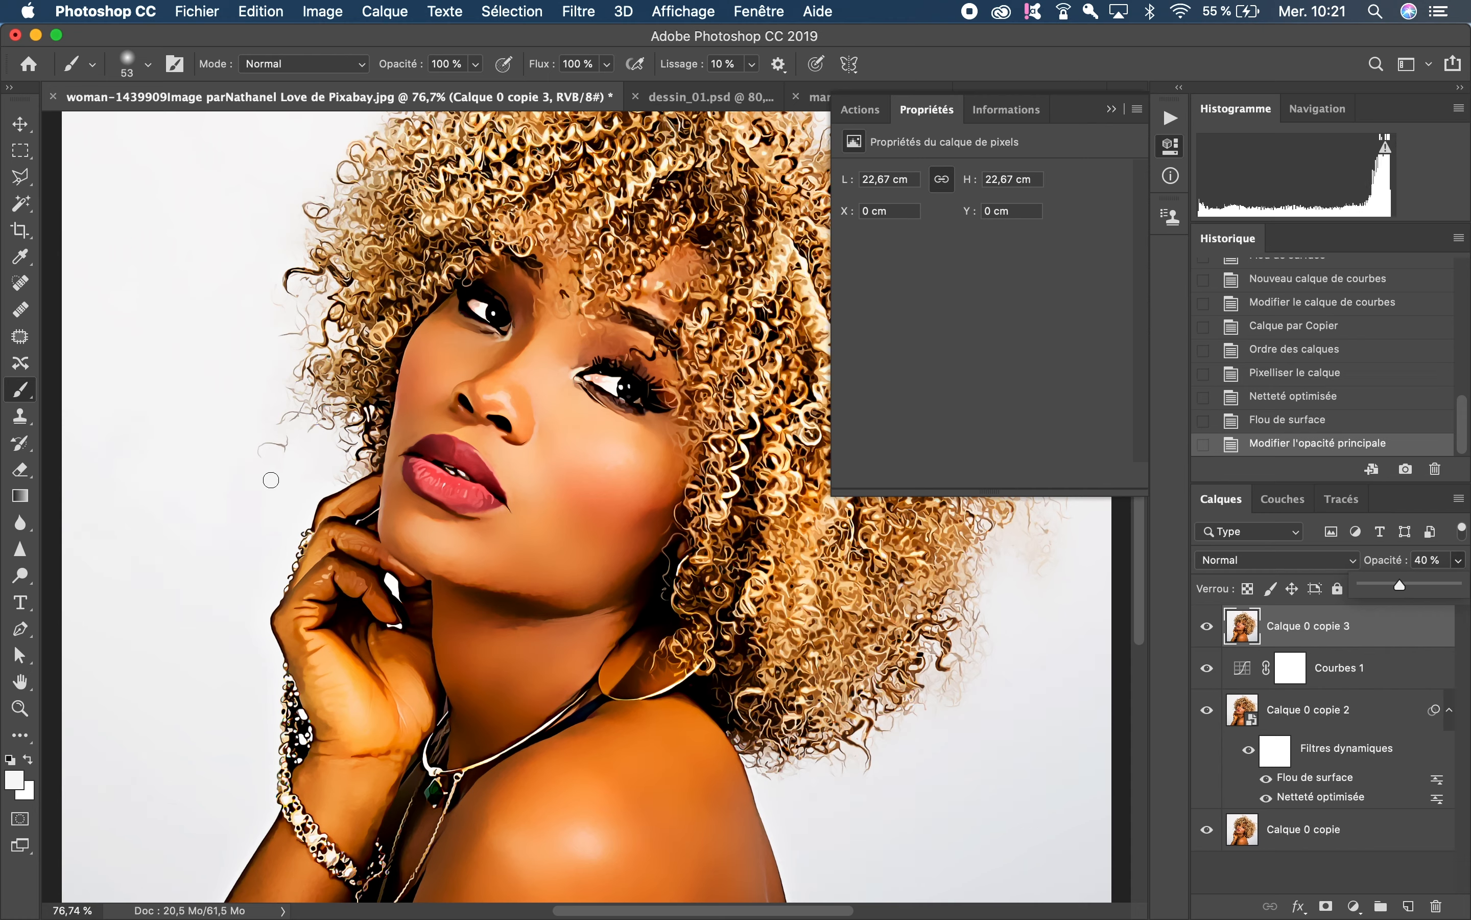
# Add a new layer above Calque 0 copie 3 and paint white over the stray curl beside the hair
pyautogui.scroll(5, 271, 480)
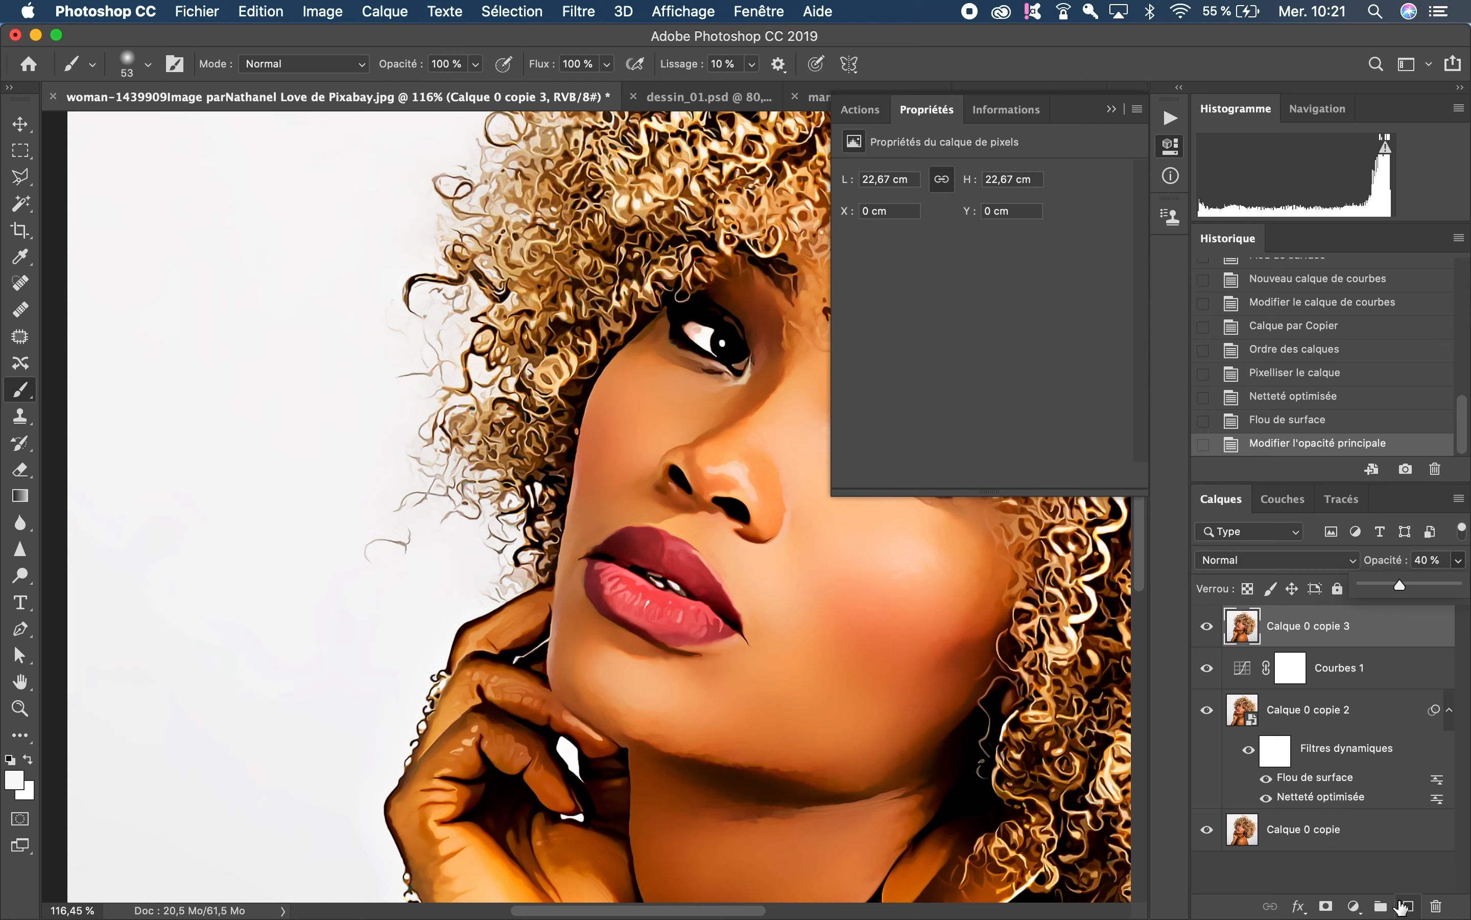
pyautogui.click(1405, 906)
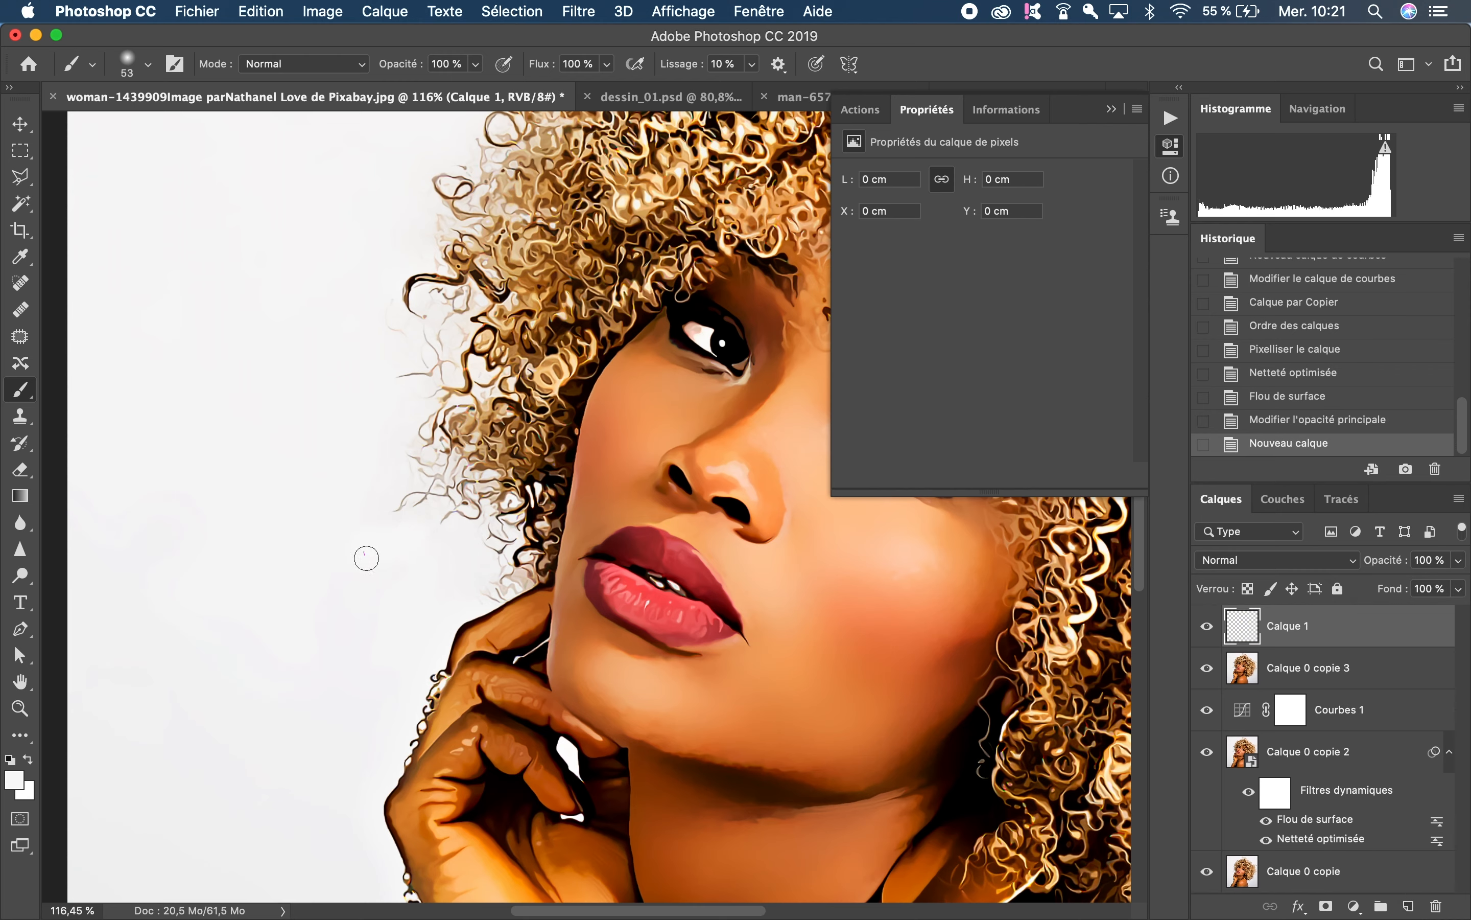
pyautogui.click(367, 558)
pyautogui.scroll(-5, 359, 553)
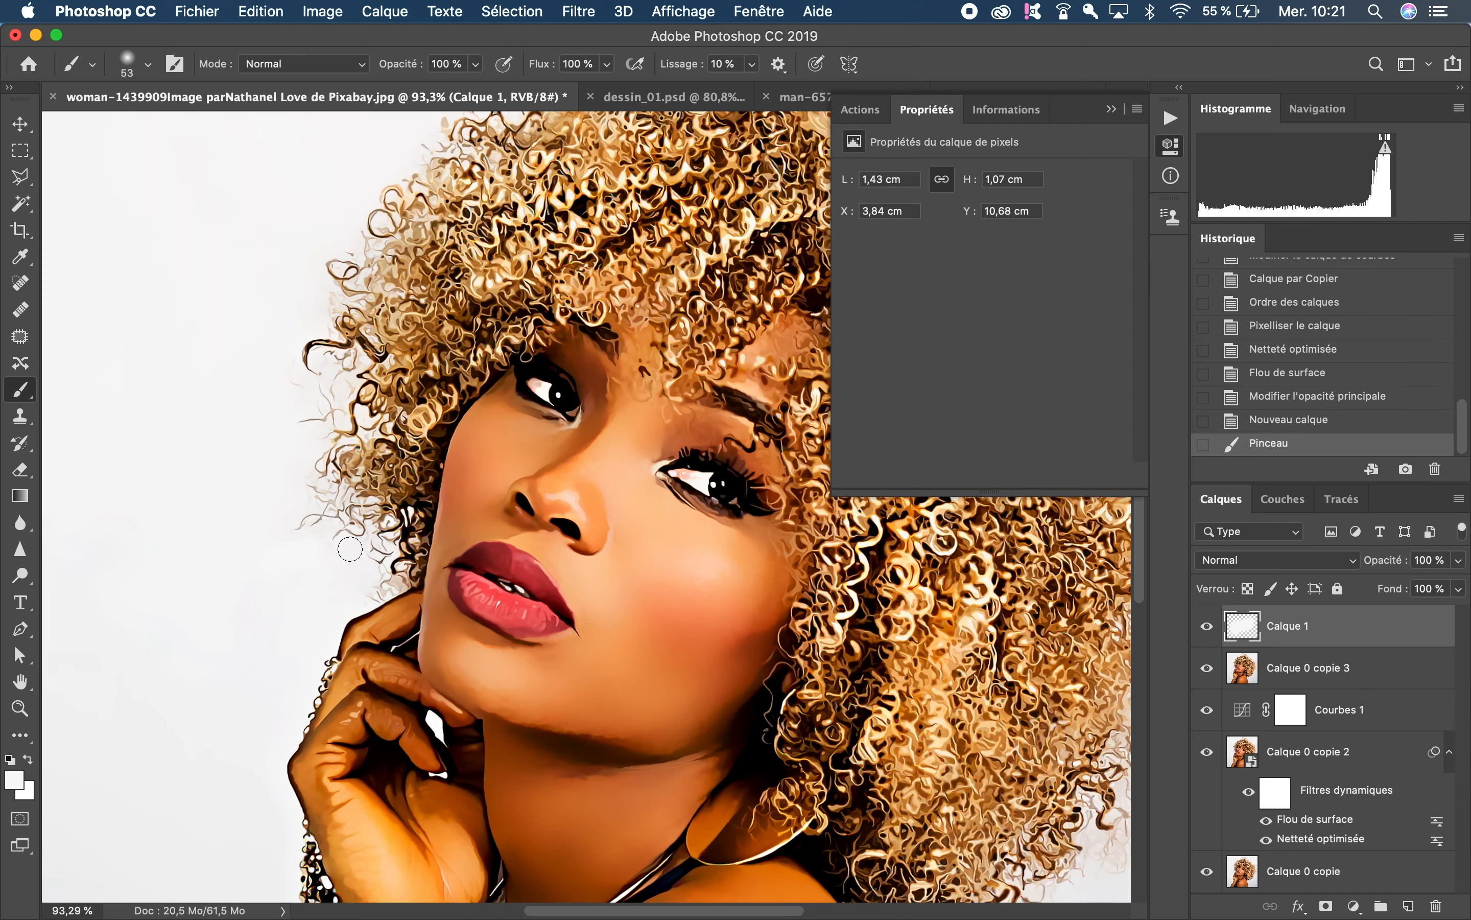
pyautogui.hscroll(10, 350, 549)
pyautogui.scroll(-8, 350, 550)
pyautogui.hscroll(-8, 350, 549)
pyautogui.scroll(10, 350, 549)
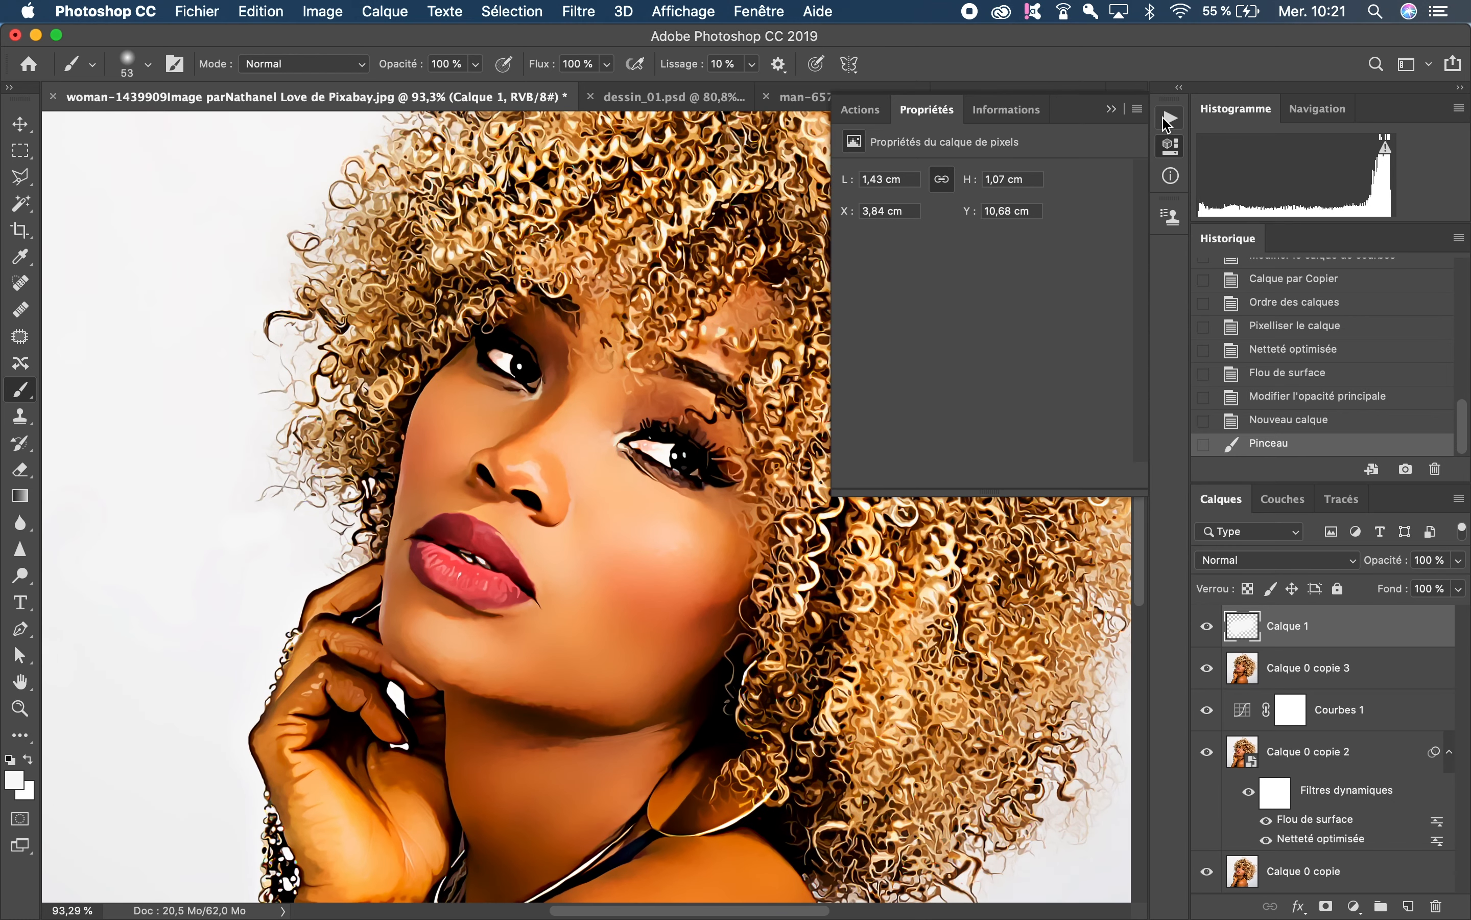
# Review the commands recorded in the action and stop the recording
pyautogui.click(1170, 121)
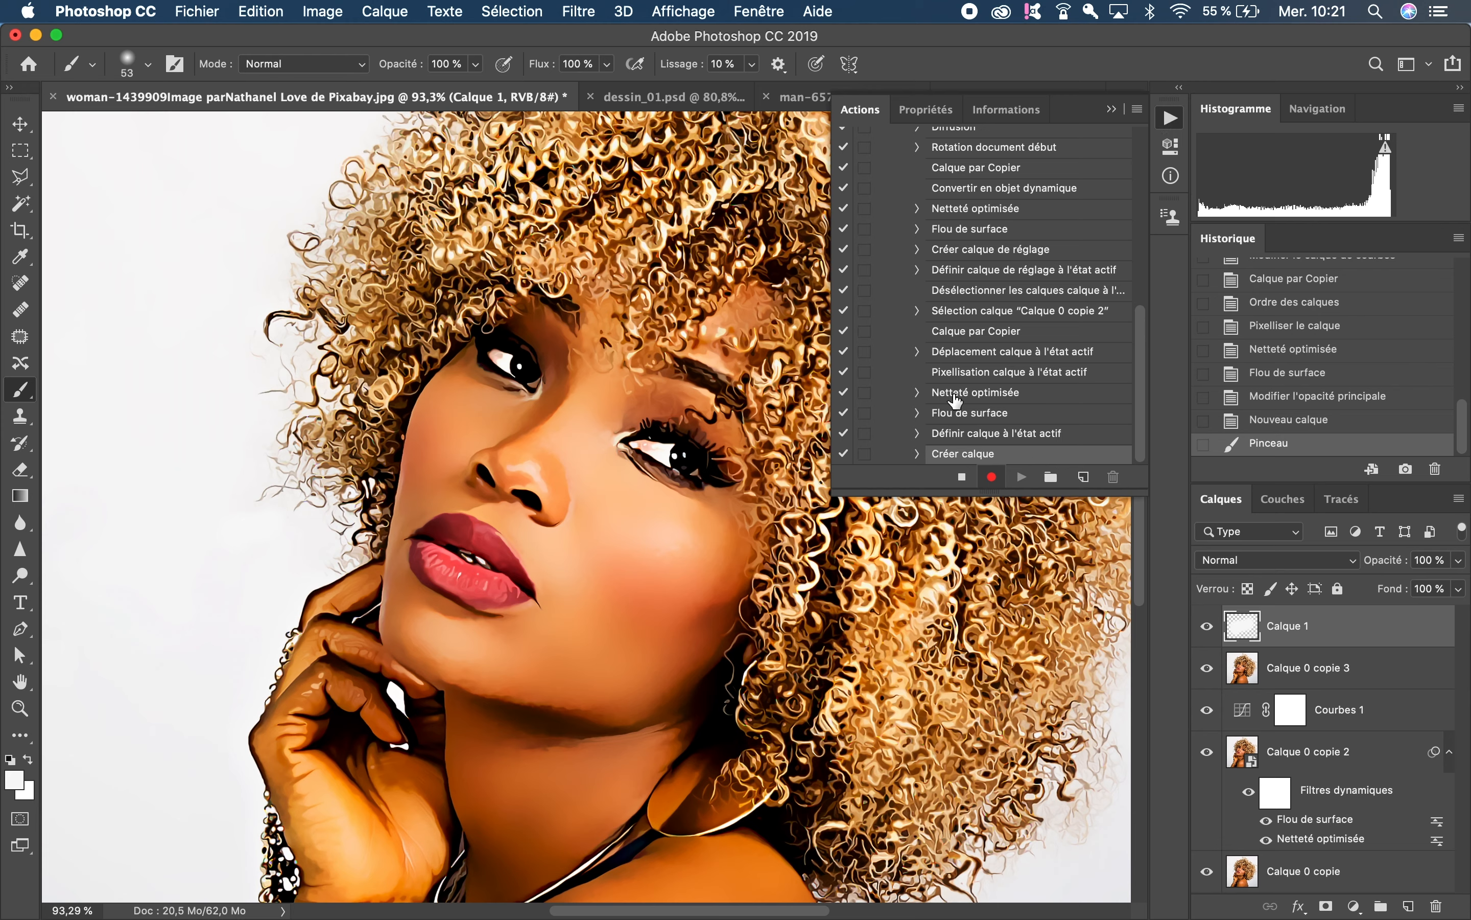
pyautogui.scroll(10, 956, 402)
pyautogui.scroll(-10, 956, 401)
pyautogui.click(962, 480)
pyautogui.scroll(-3, 535, 399)
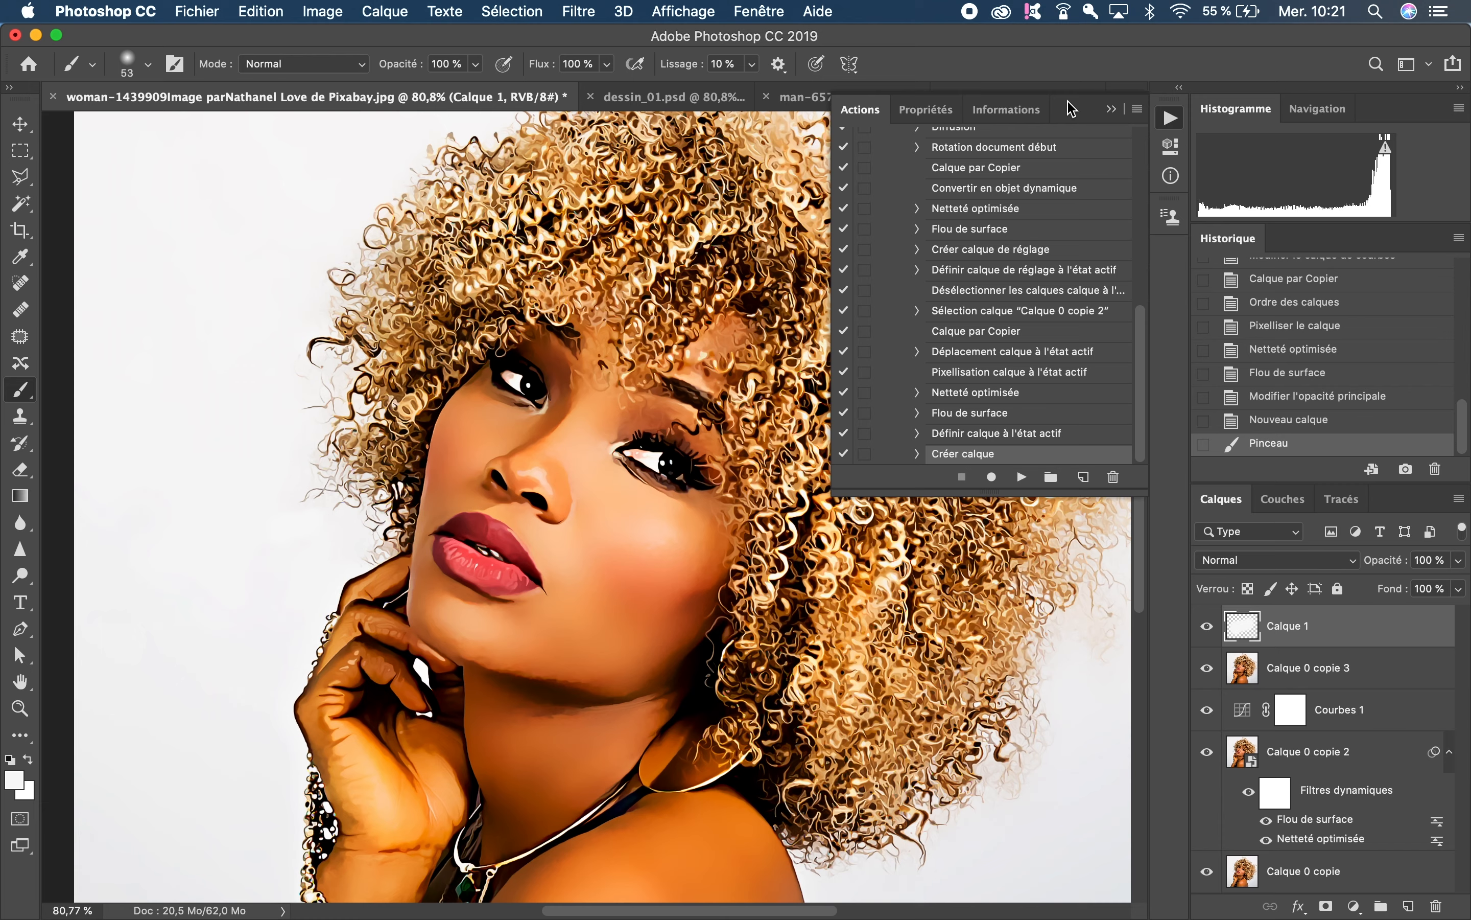
# Switch to man-657869_1920.jpg and play Action 1 from the Methode Dessin 01 set on it
pyautogui.moveTo(1077, 109); pyautogui.dragTo(1084, 241)
pyautogui.click(837, 100)
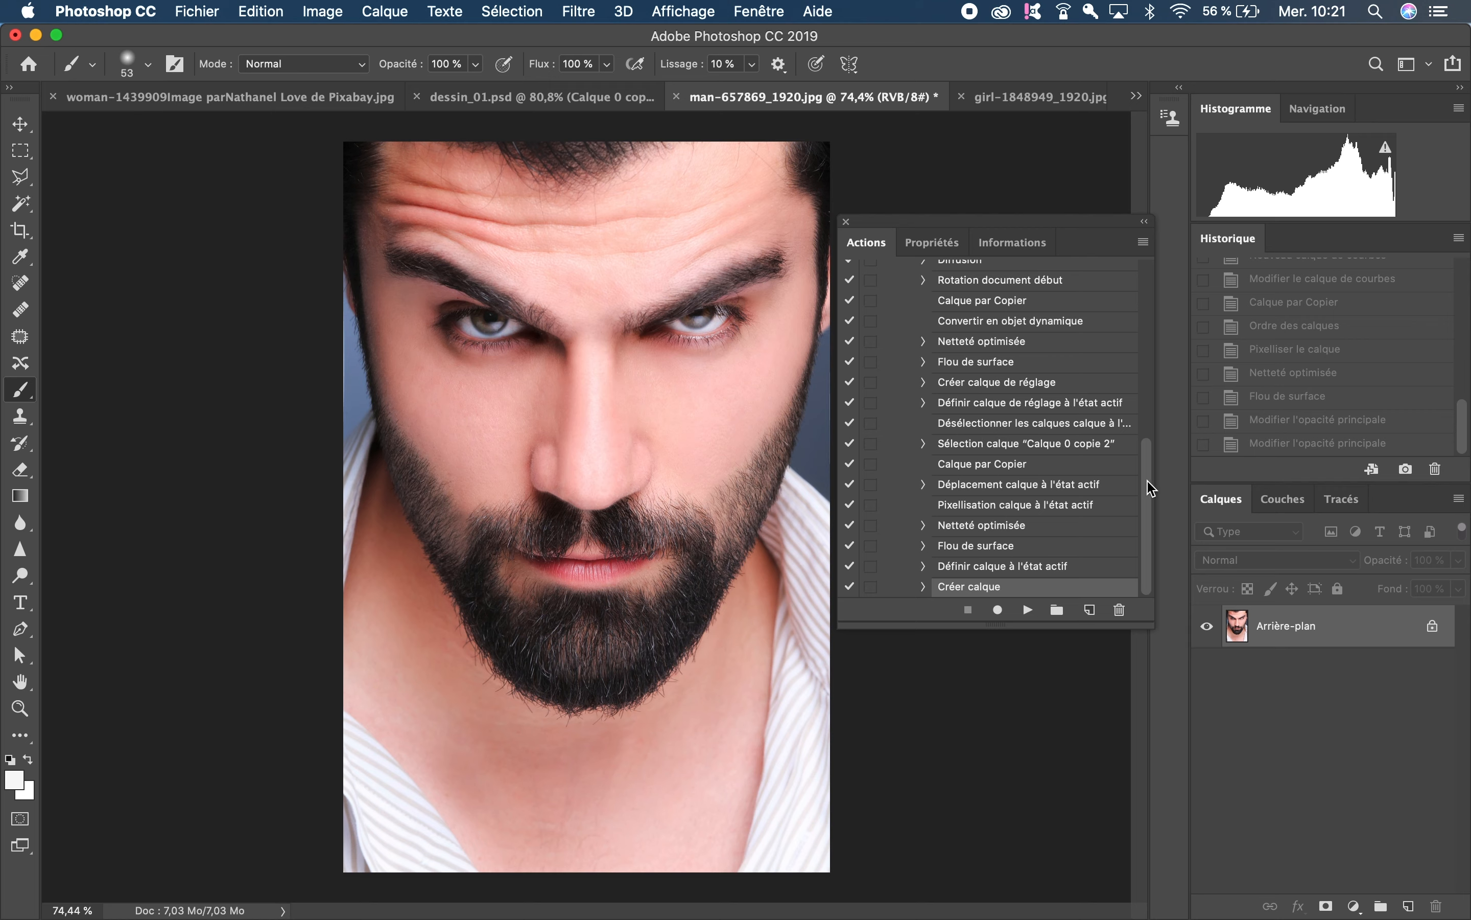
pyautogui.moveTo(1150, 486); pyautogui.dragTo(1146, 304)
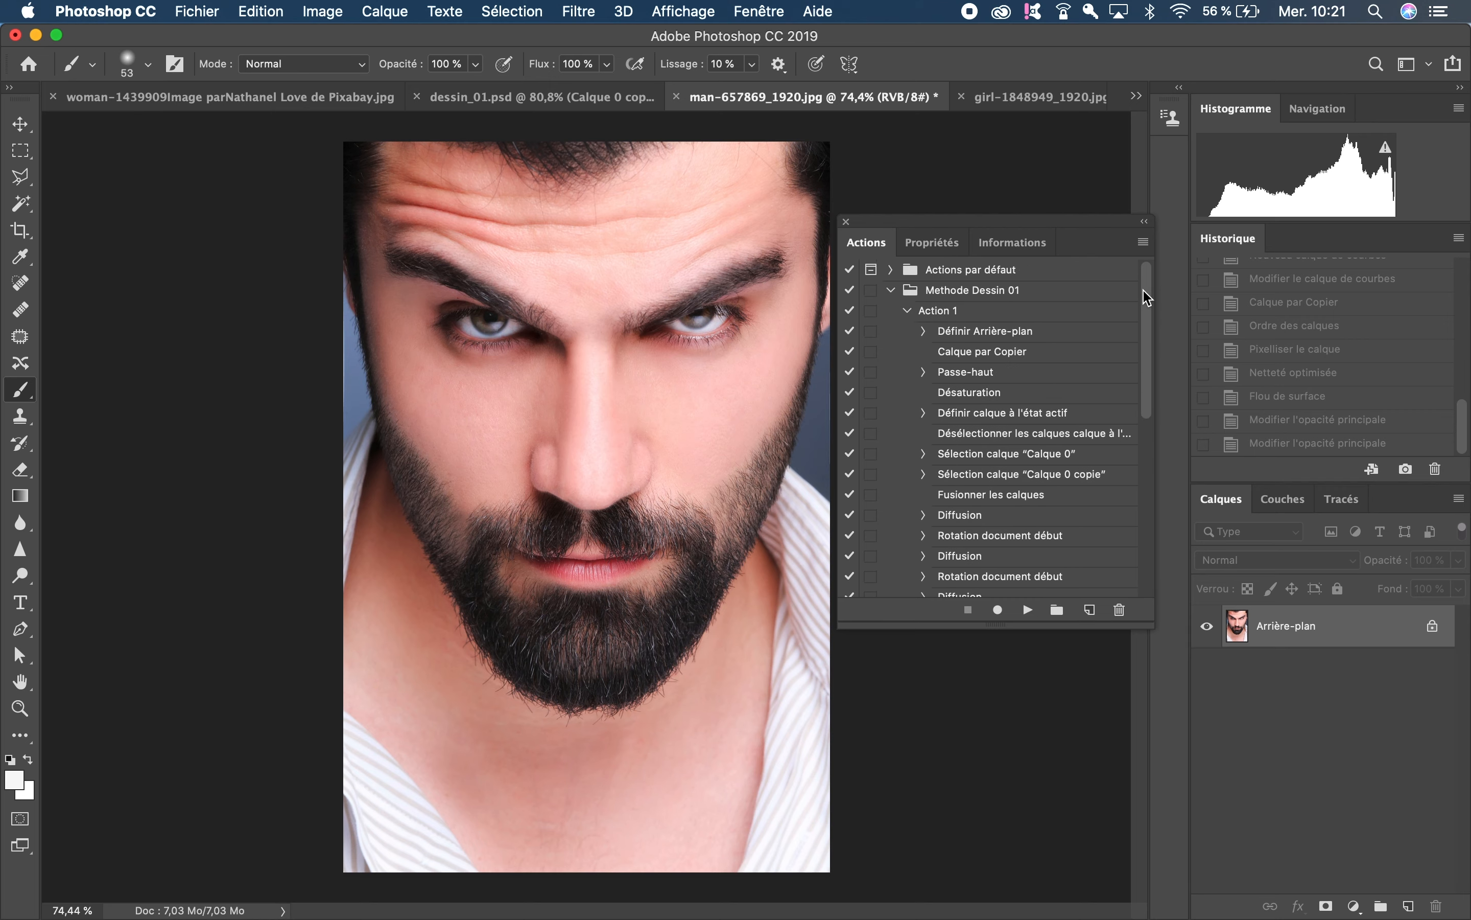
pyautogui.click(909, 313)
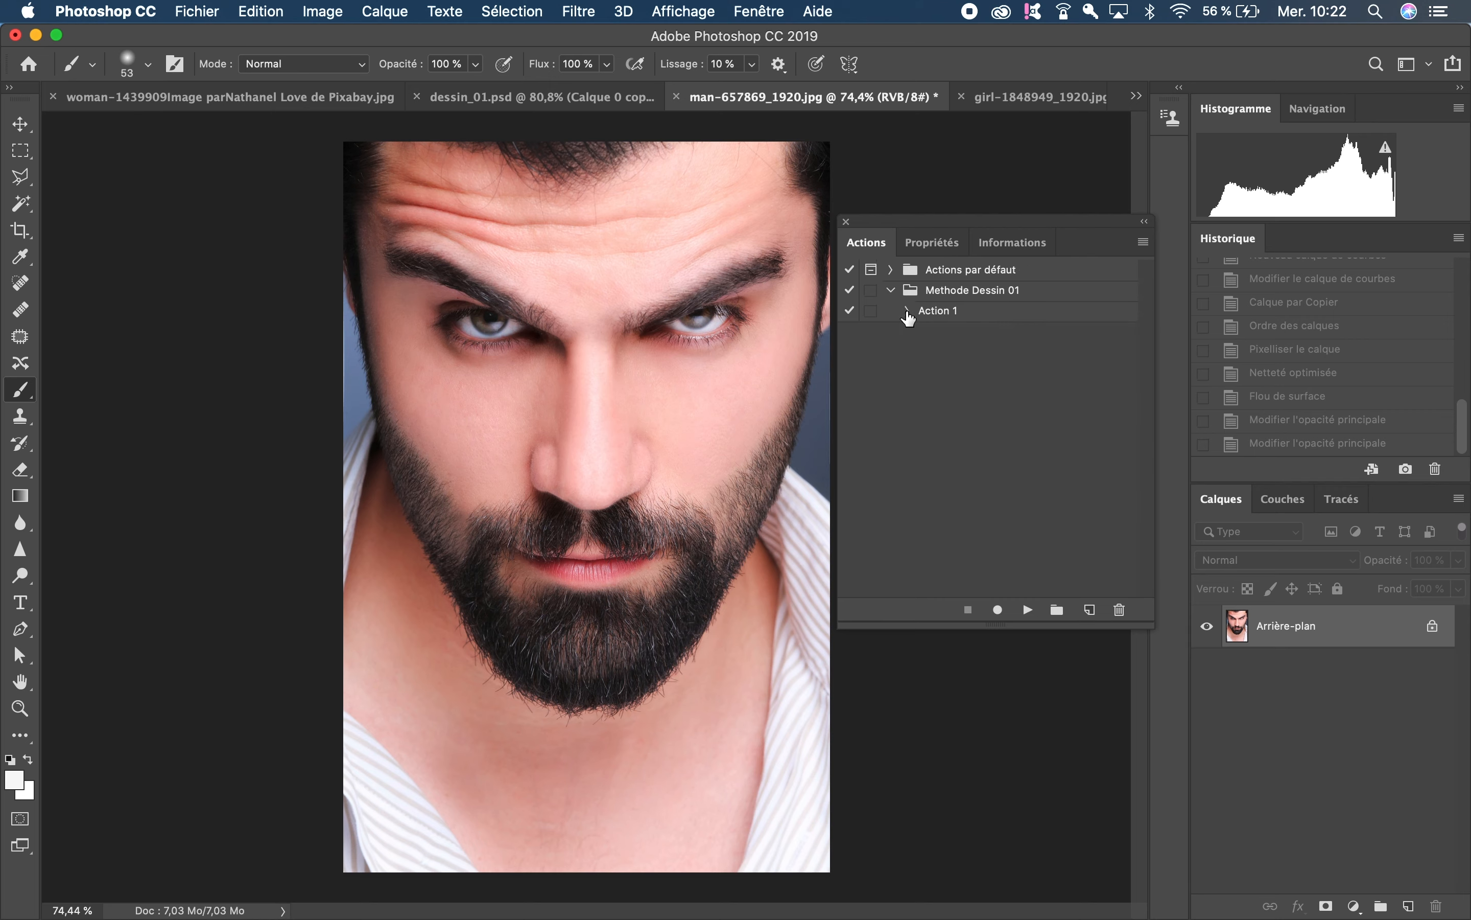
pyautogui.click(955, 313)
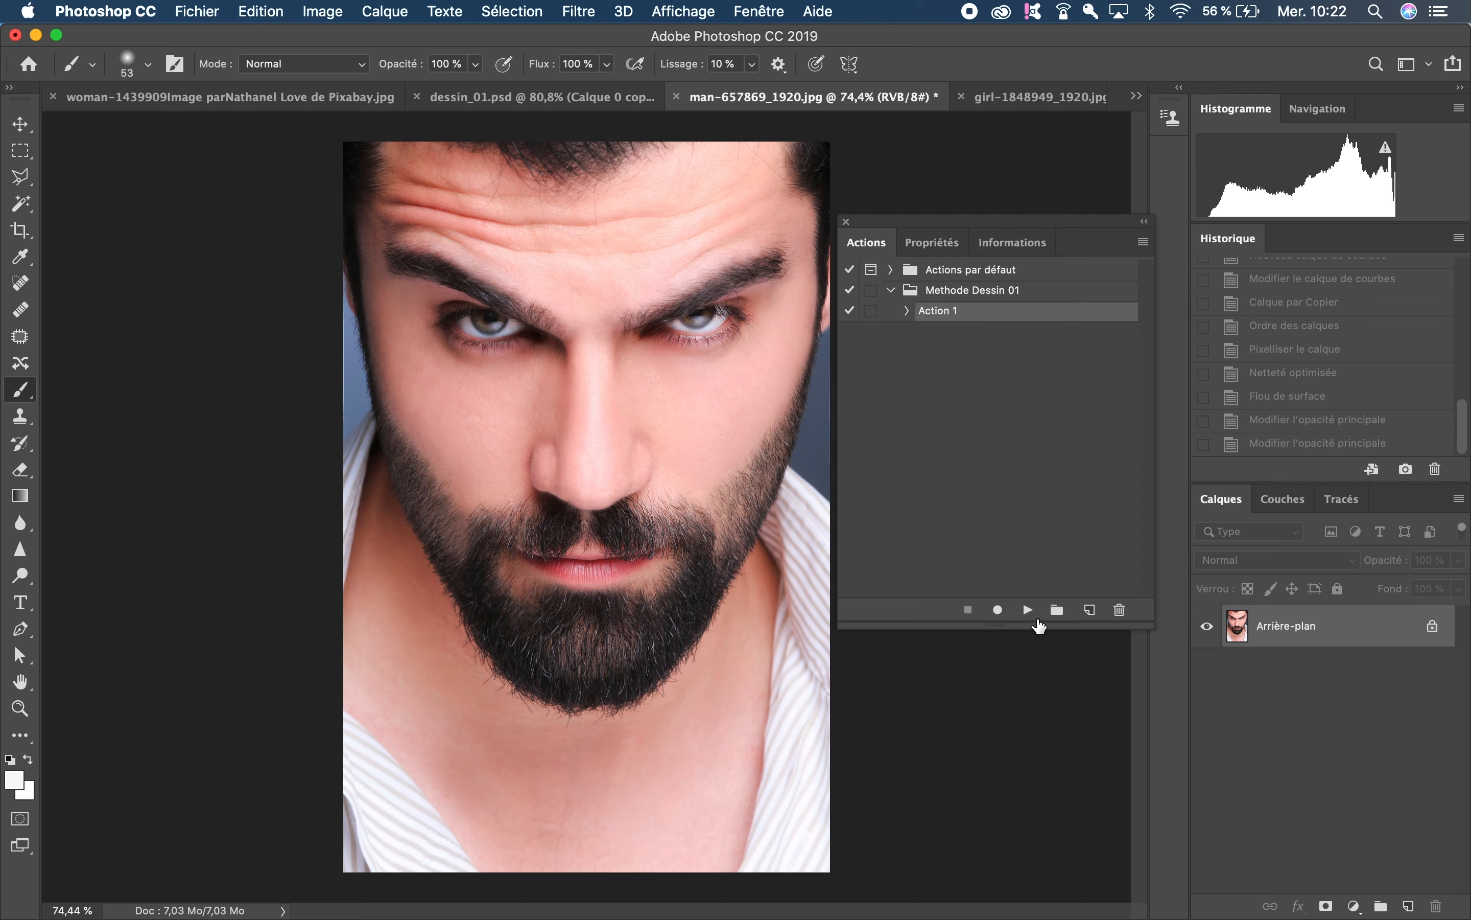
pyautogui.click(1032, 615)
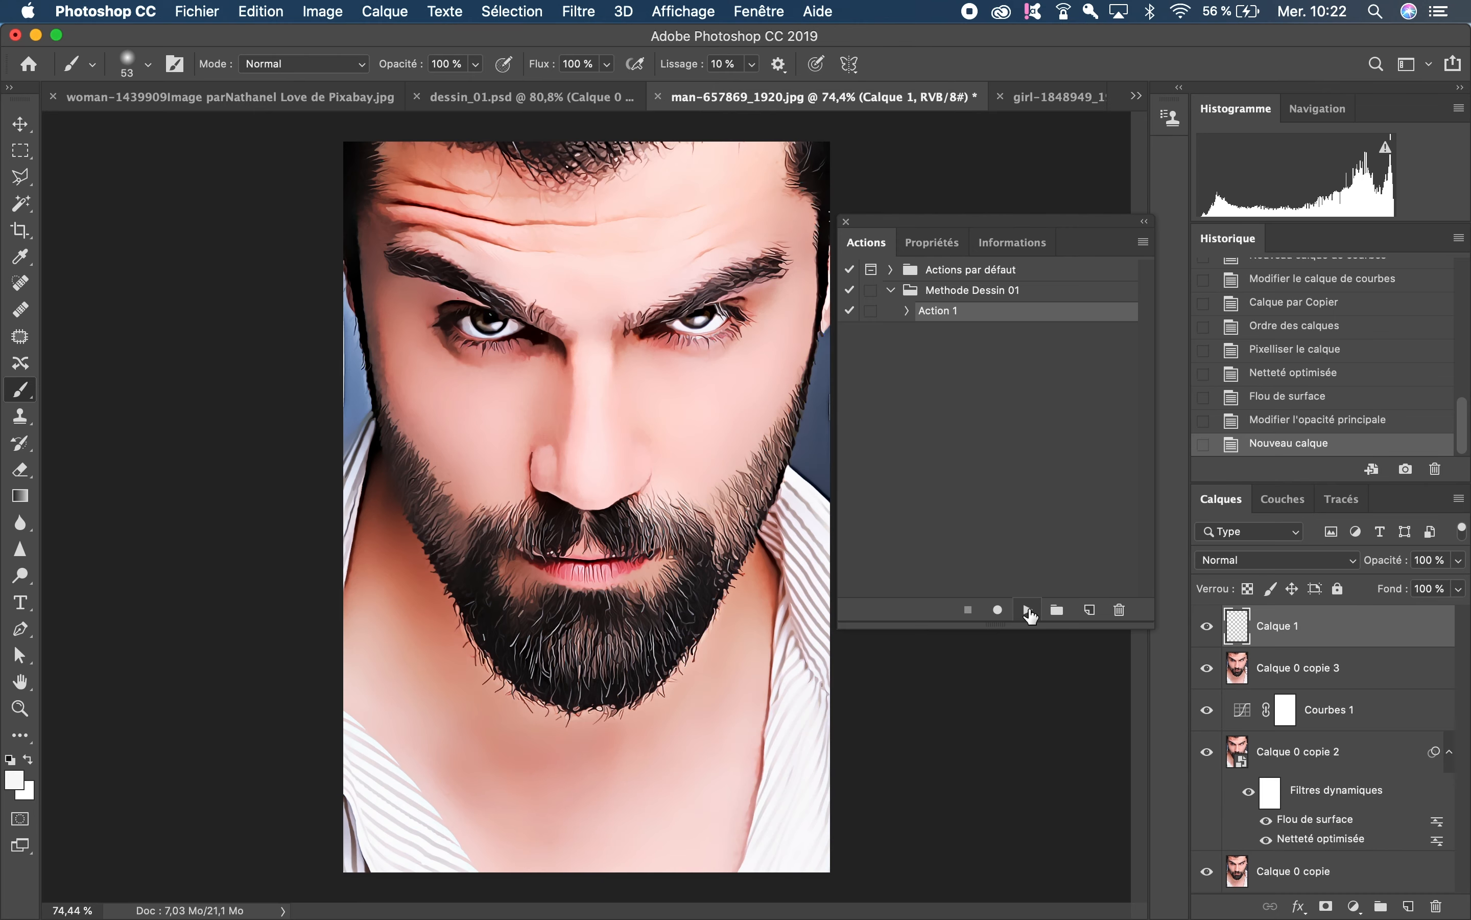
# Compare the man's original photo with the drawing result by stepping to the opening state and back to Nouveau calque
pyautogui.scroll(10, 1318, 358)
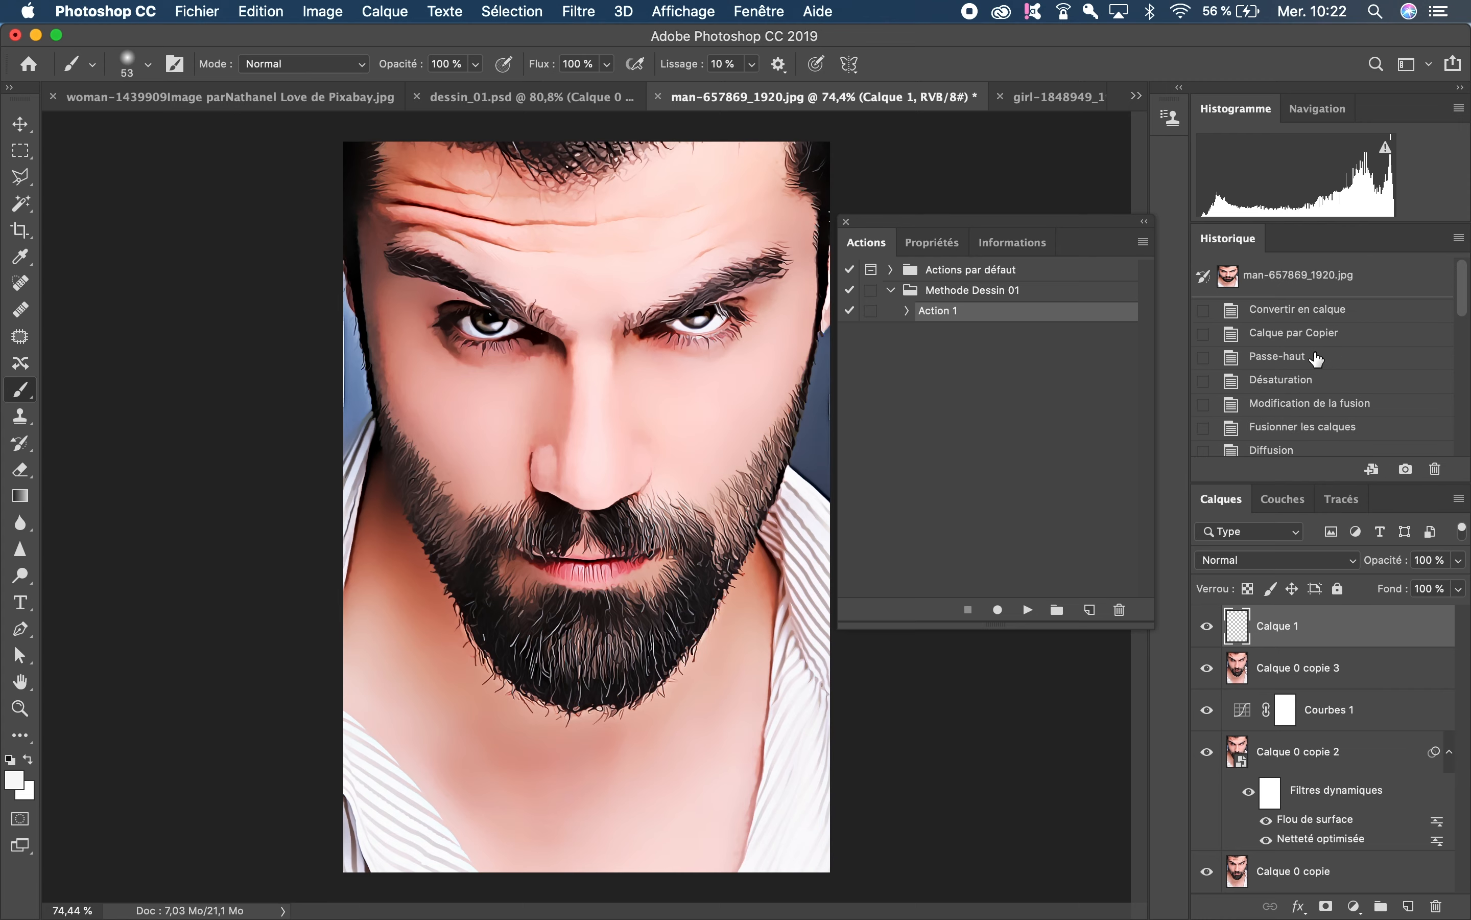
pyautogui.click(1284, 277)
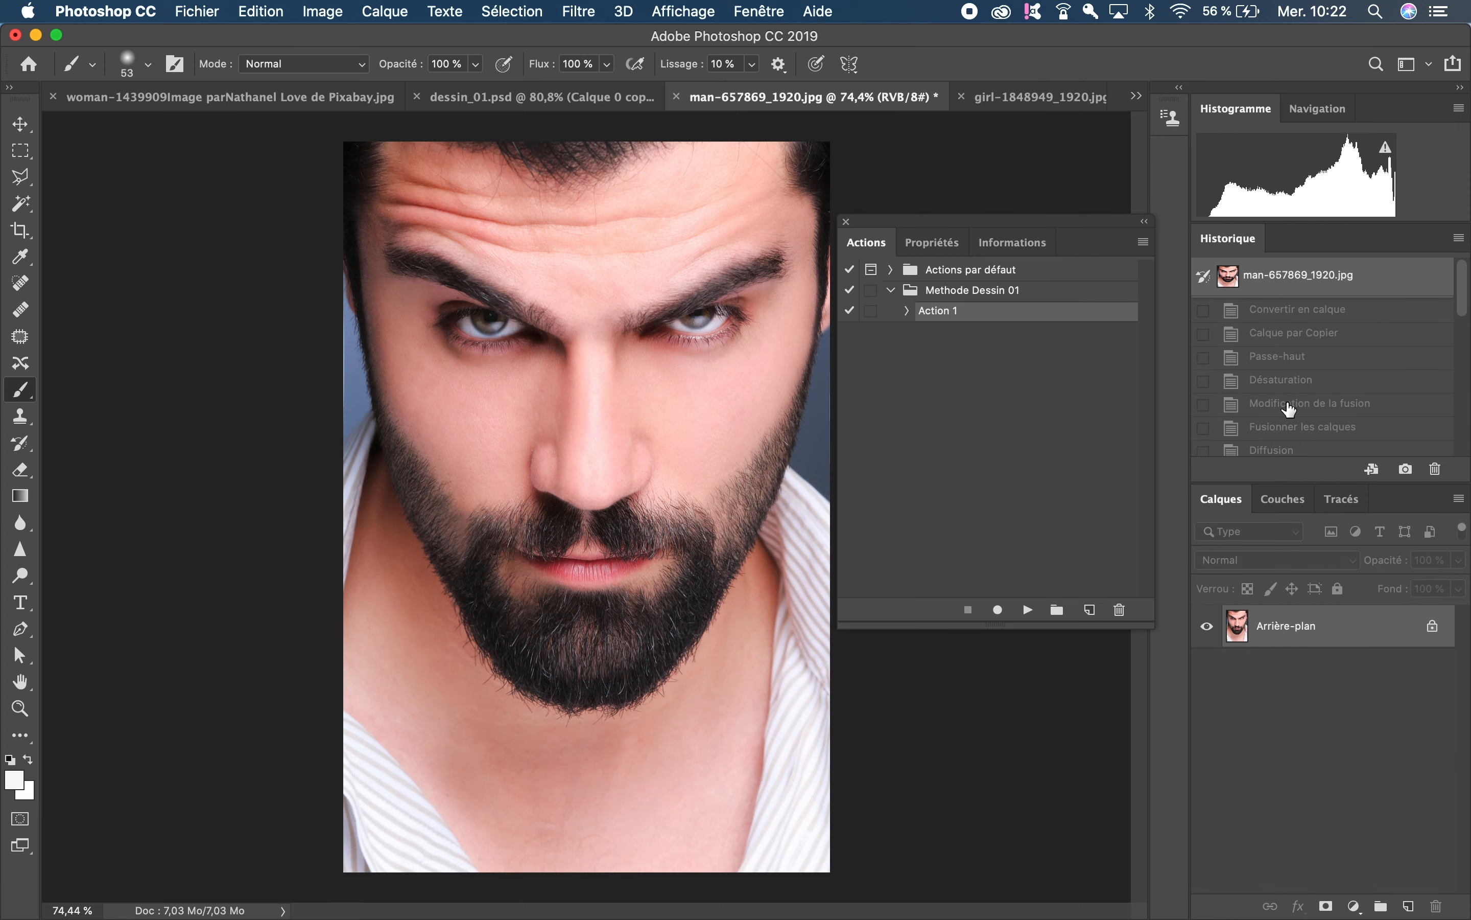
pyautogui.scroll(-10, 1290, 410)
pyautogui.click(1266, 447)
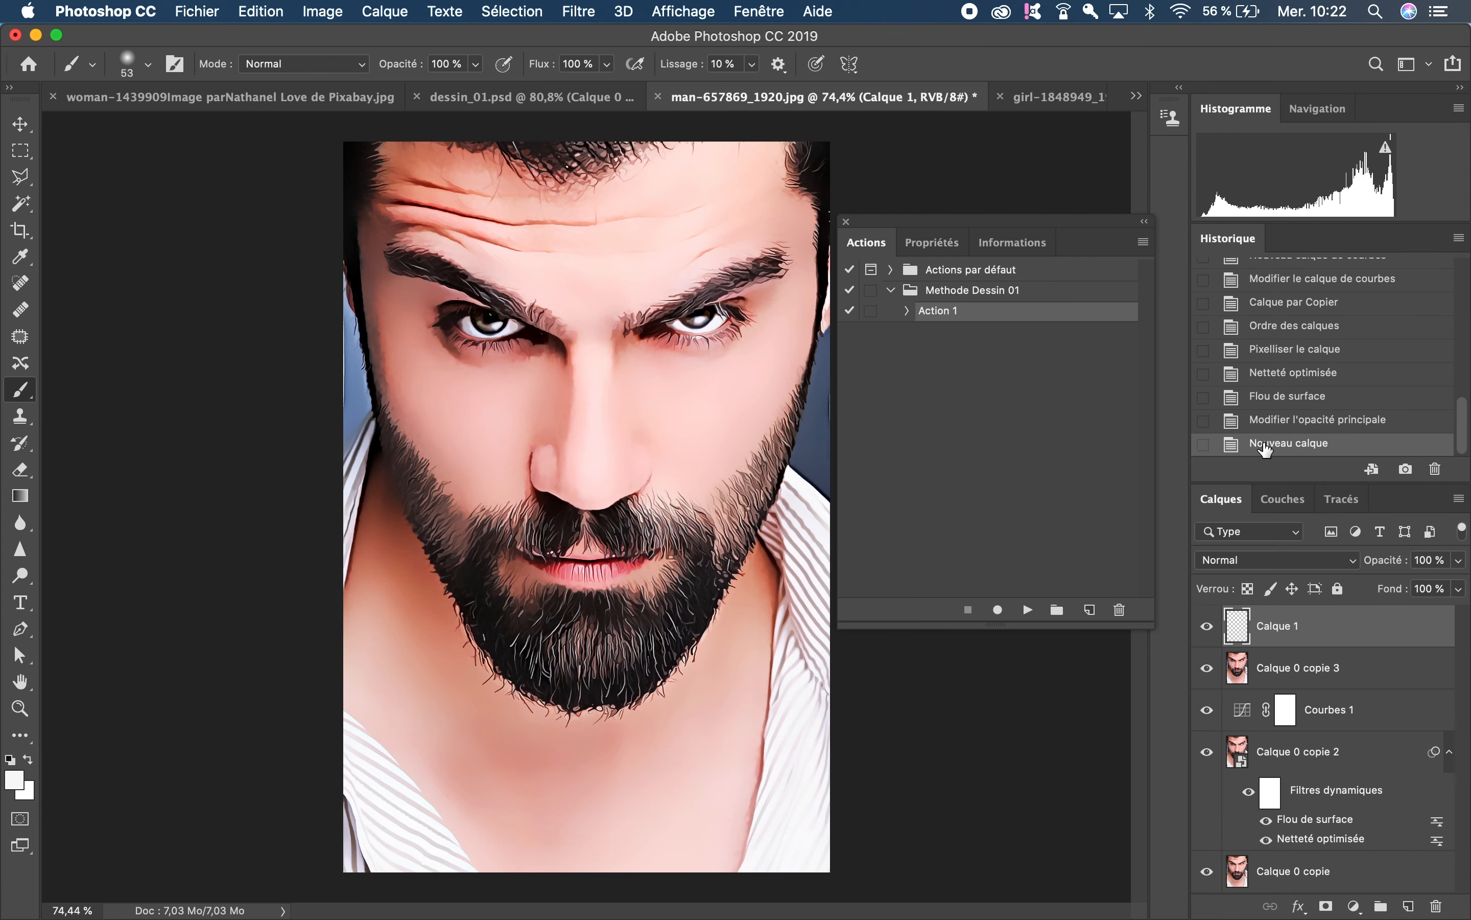
# Switch to girl-1848949_1920.jpg and move the action list off the photo
pyautogui.click(1060, 99)
pyautogui.moveTo(889, 229); pyautogui.dragTo(1100, 269)
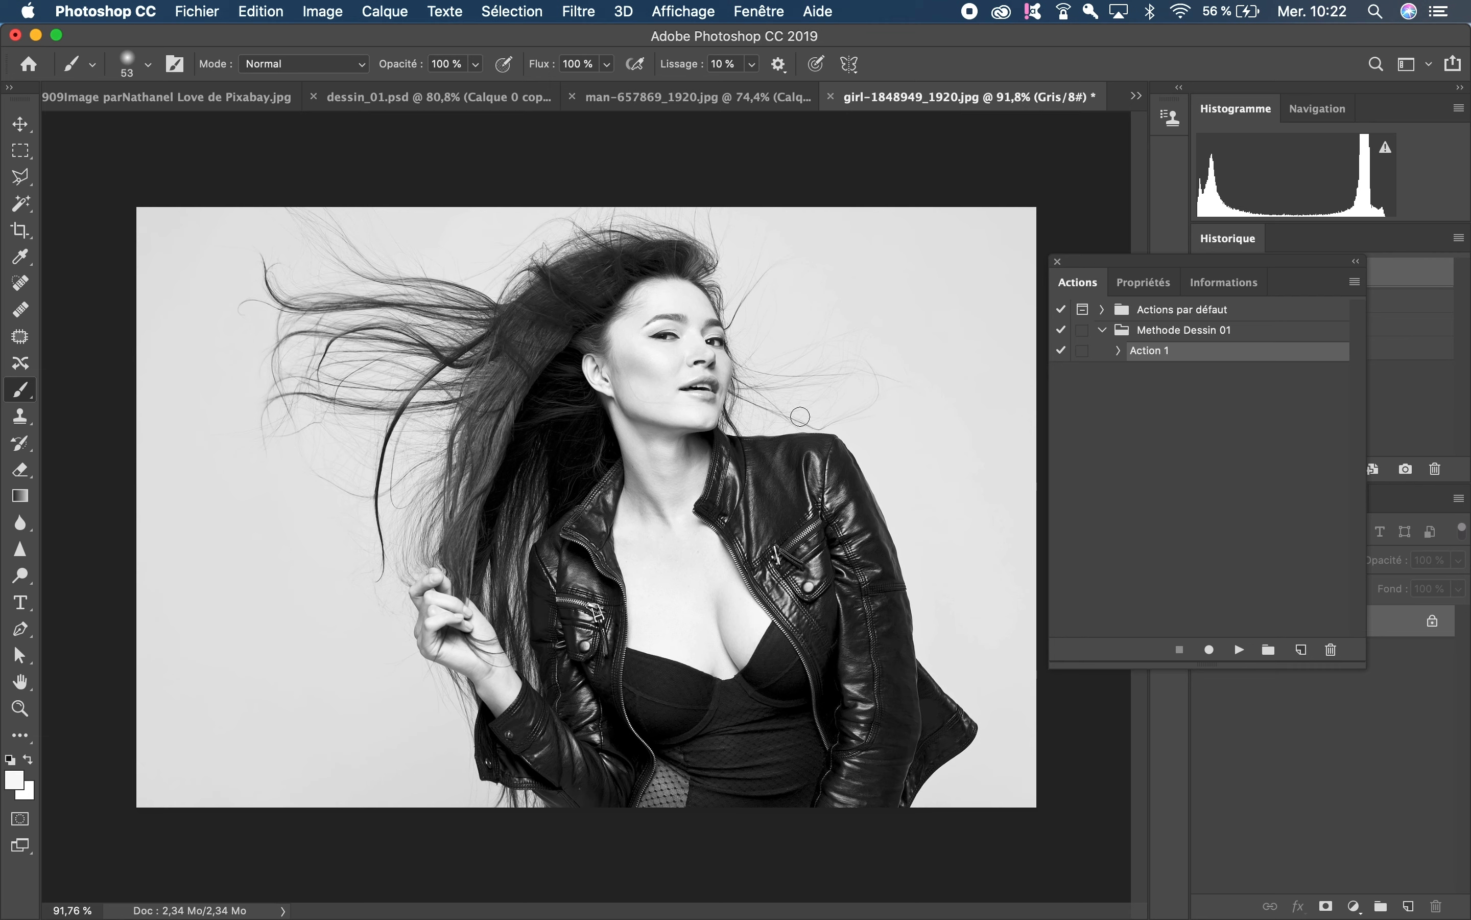
# Try to play Action 1 on the grayscale photo, stopping playback at the Désaturation command
pyautogui.click(1158, 406)
pyautogui.click(1160, 349)
pyautogui.click(1239, 651)
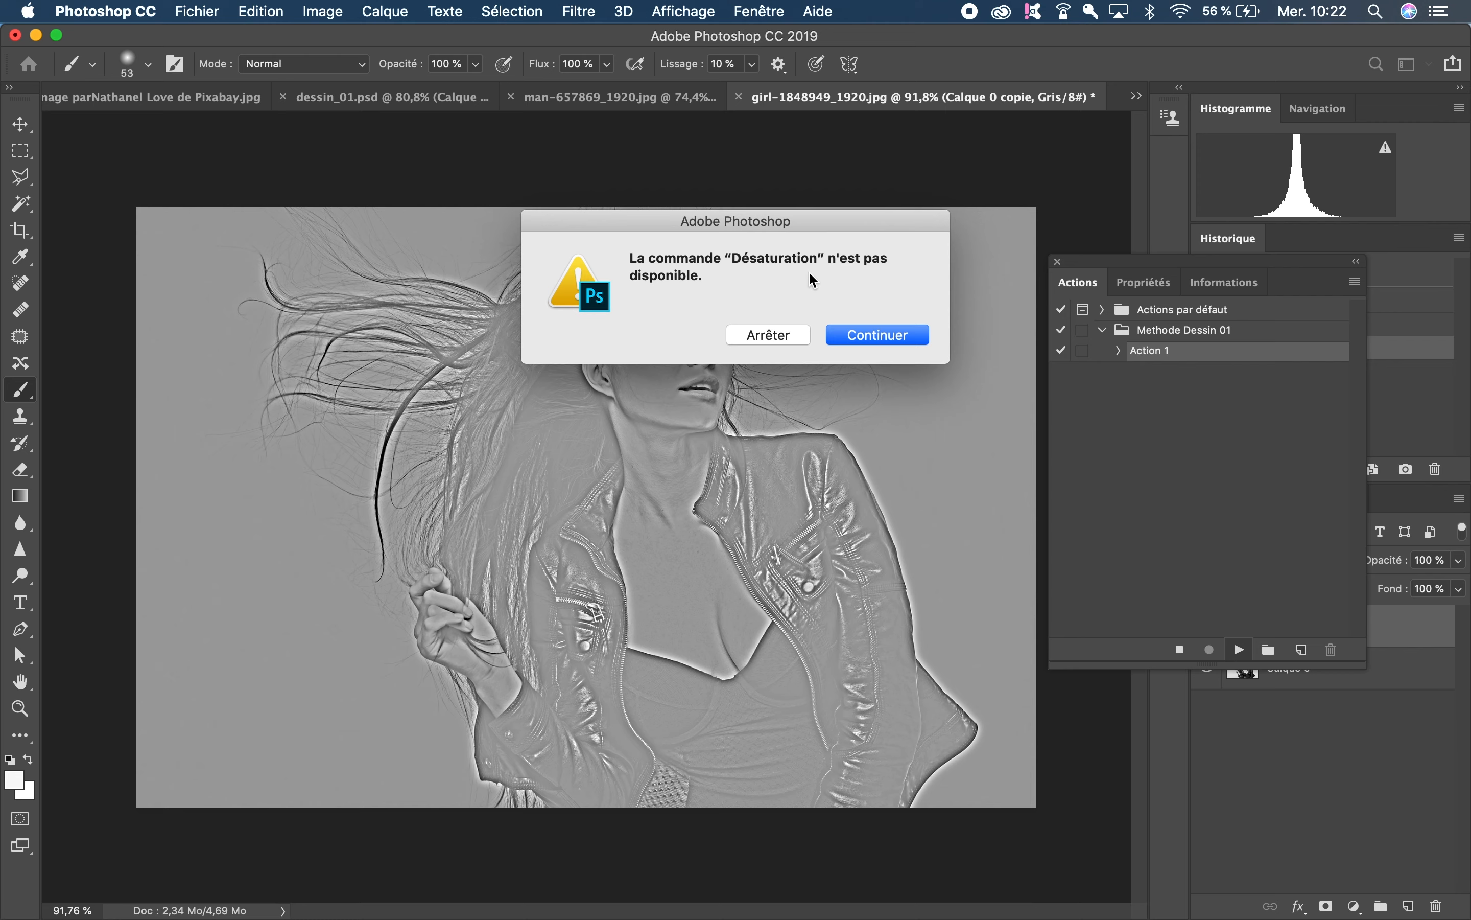
pyautogui.click(771, 335)
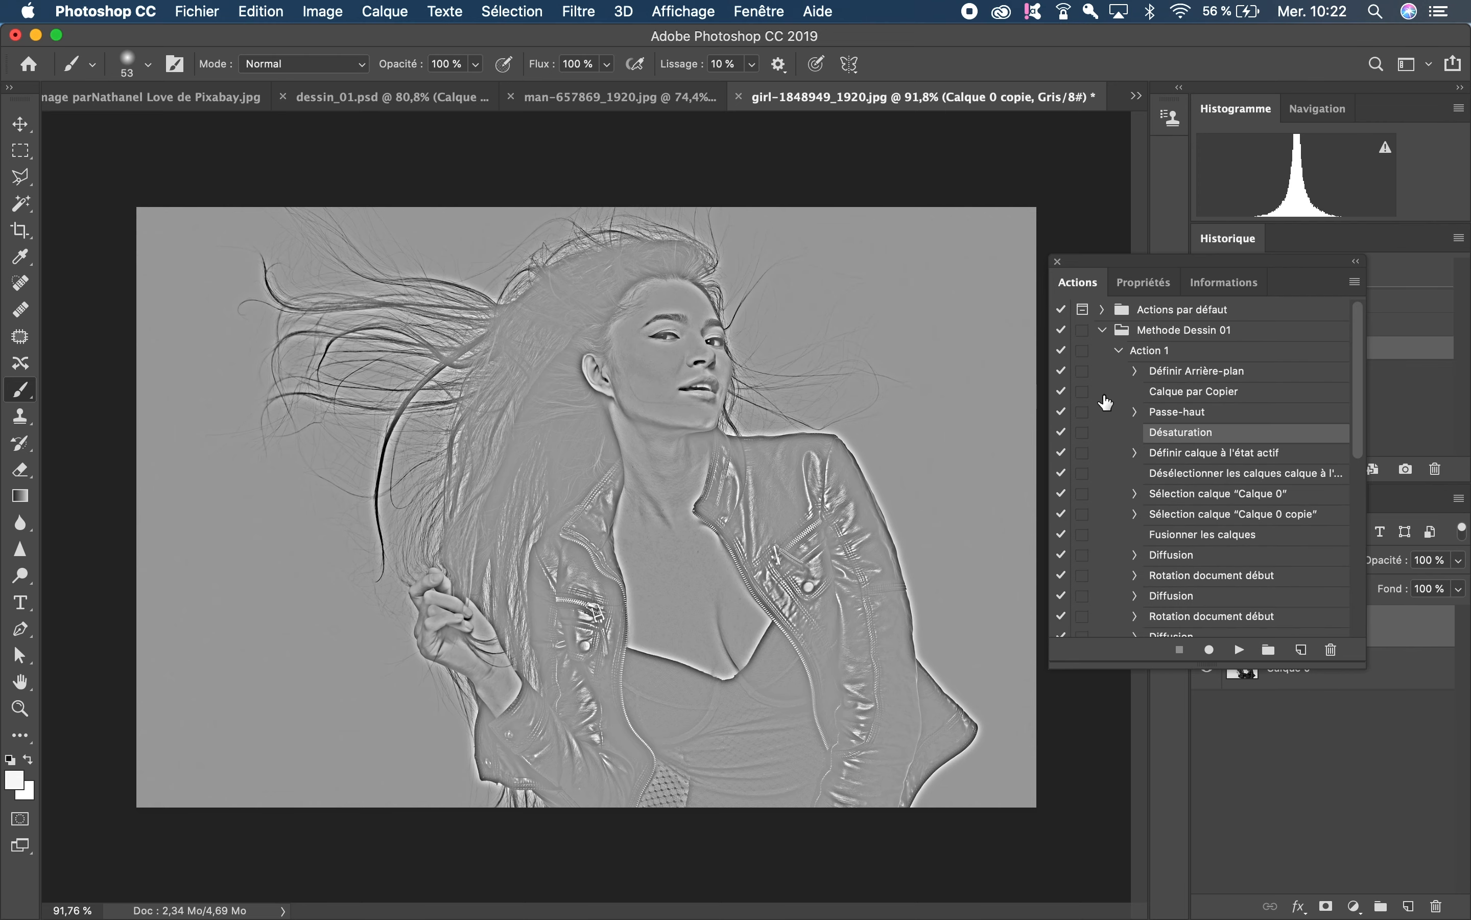
# Reselect Action 1 and revert girl-1848949_1920.jpg to its opening state
pyautogui.click(1143, 354)
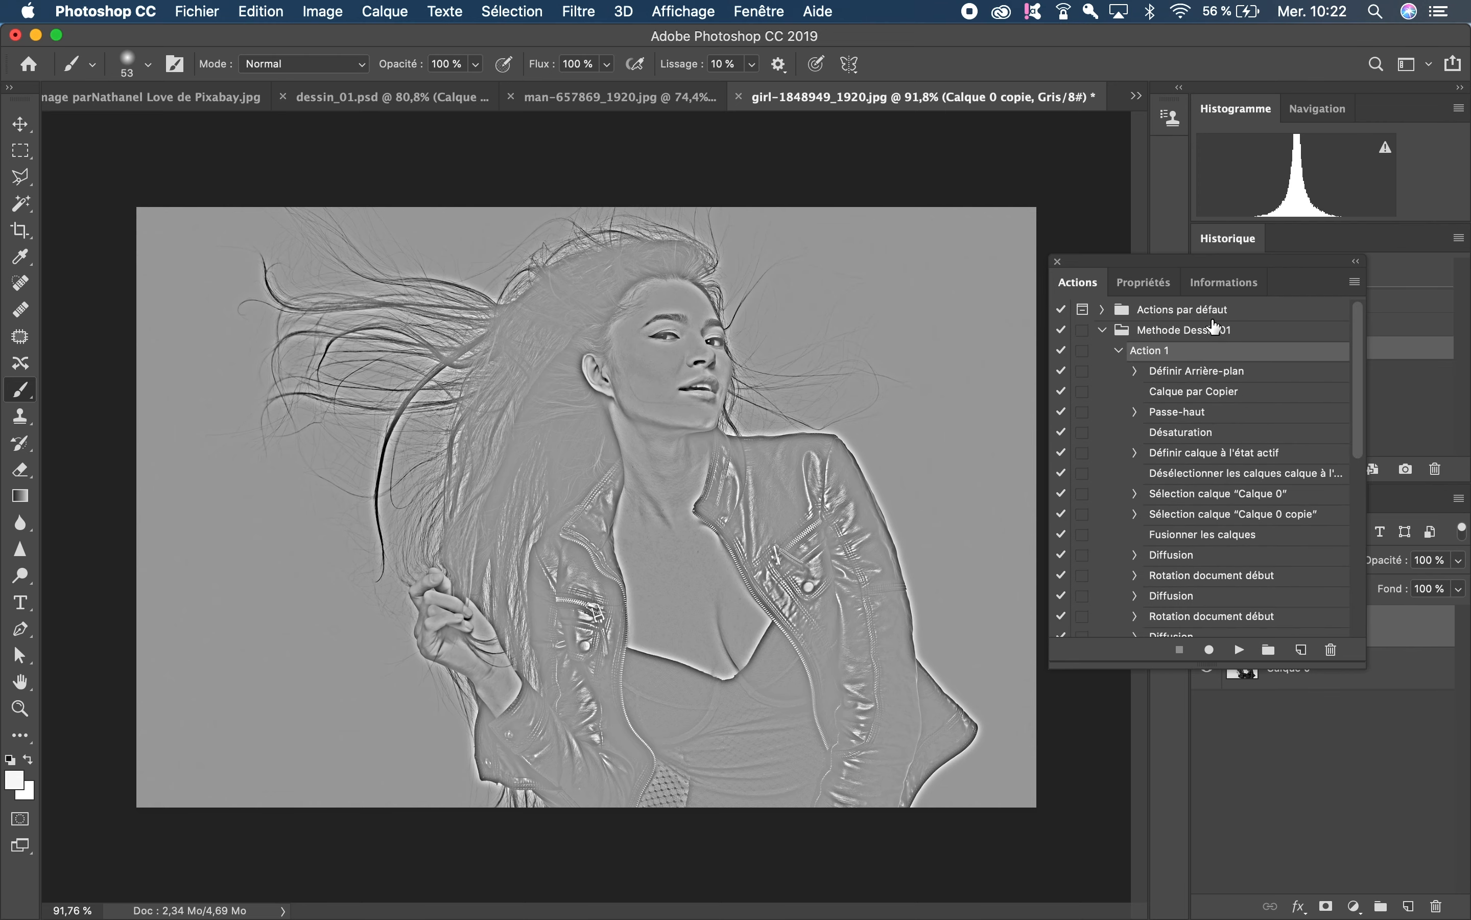
pyautogui.moveTo(1253, 265); pyautogui.dragTo(1001, 211)
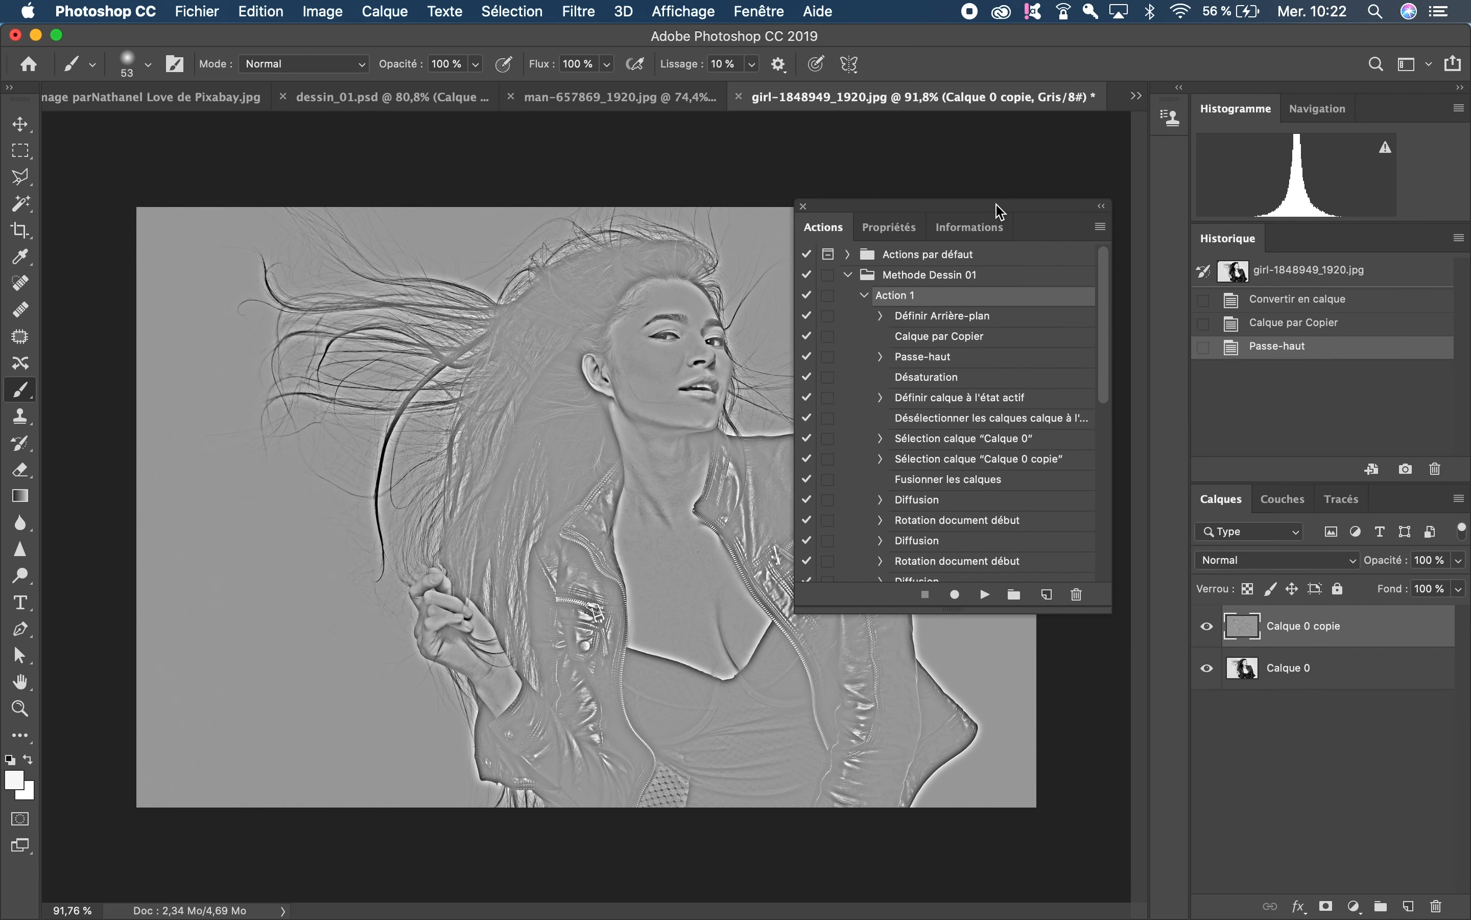
pyautogui.click(1289, 272)
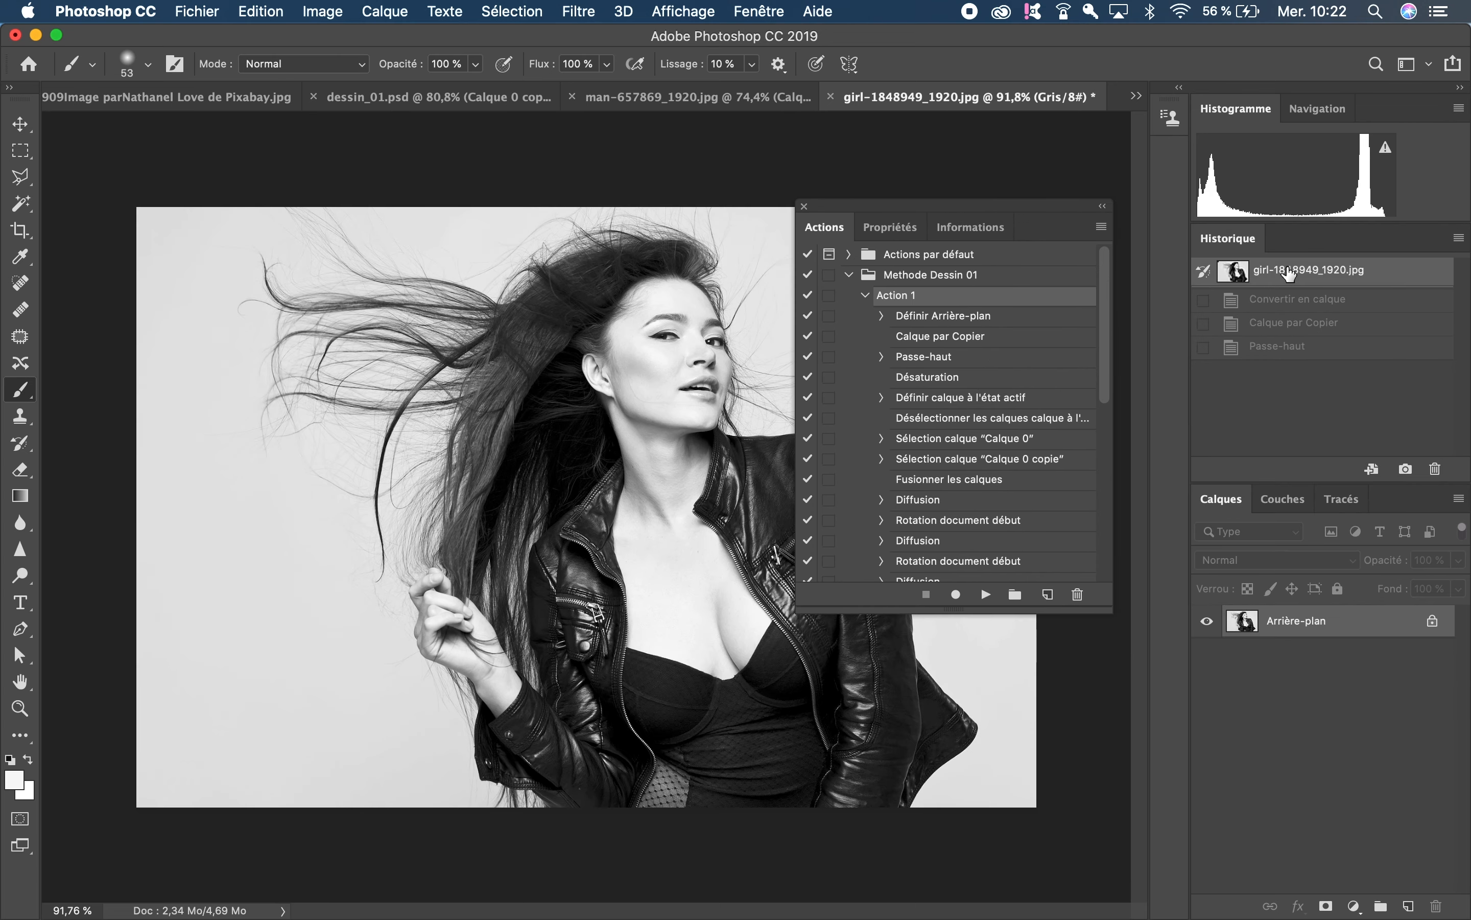
# Clear the action list off the photo and convert the image mode to Couleurs RVB
pyautogui.moveTo(980, 217); pyautogui.dragTo(1224, 424)
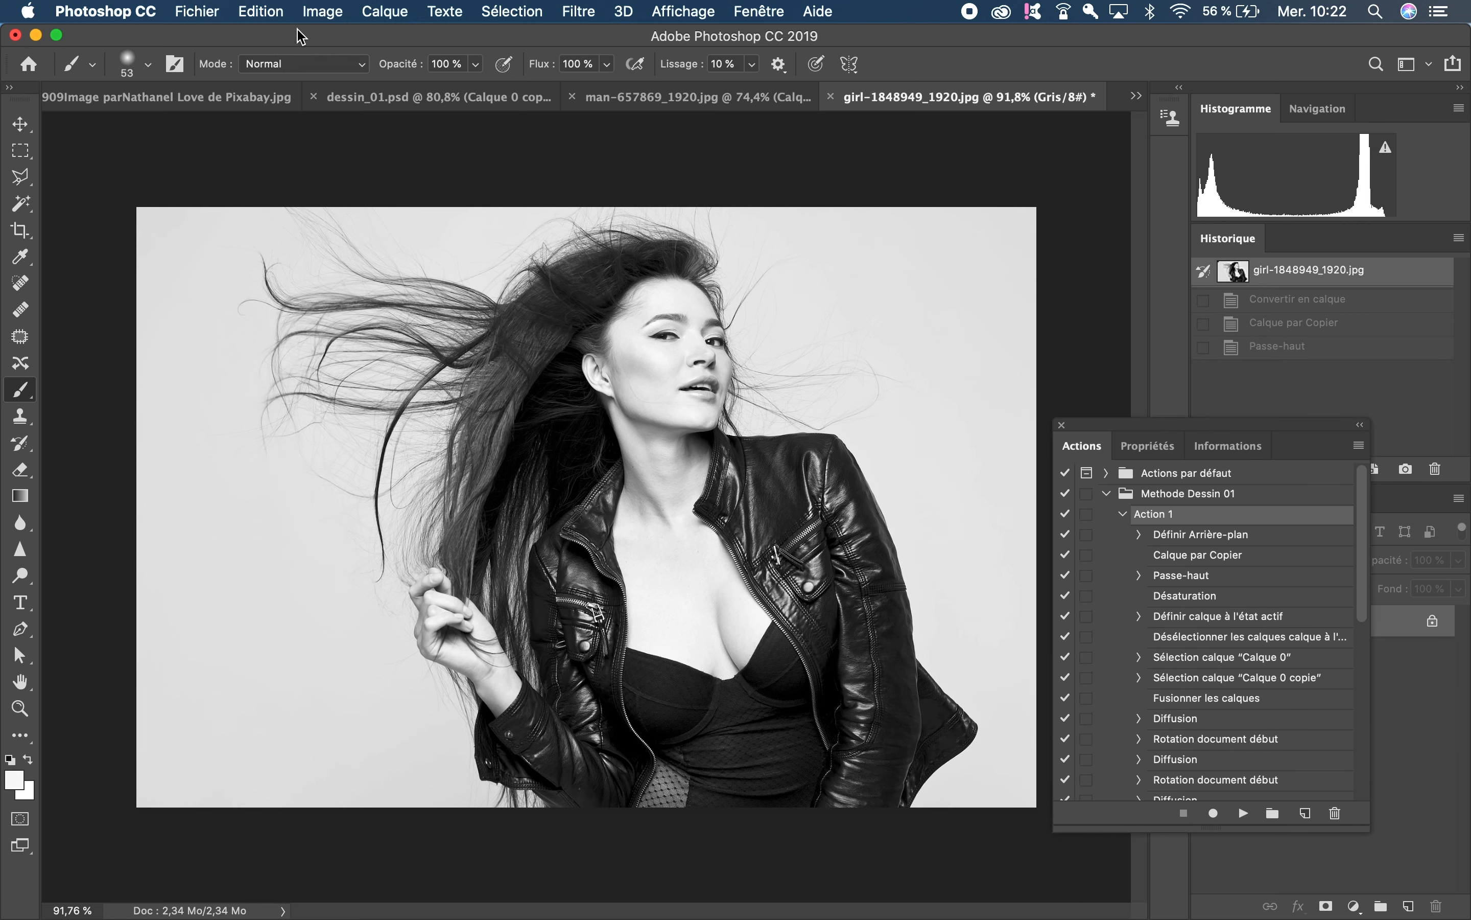
pyautogui.click(323, 18)
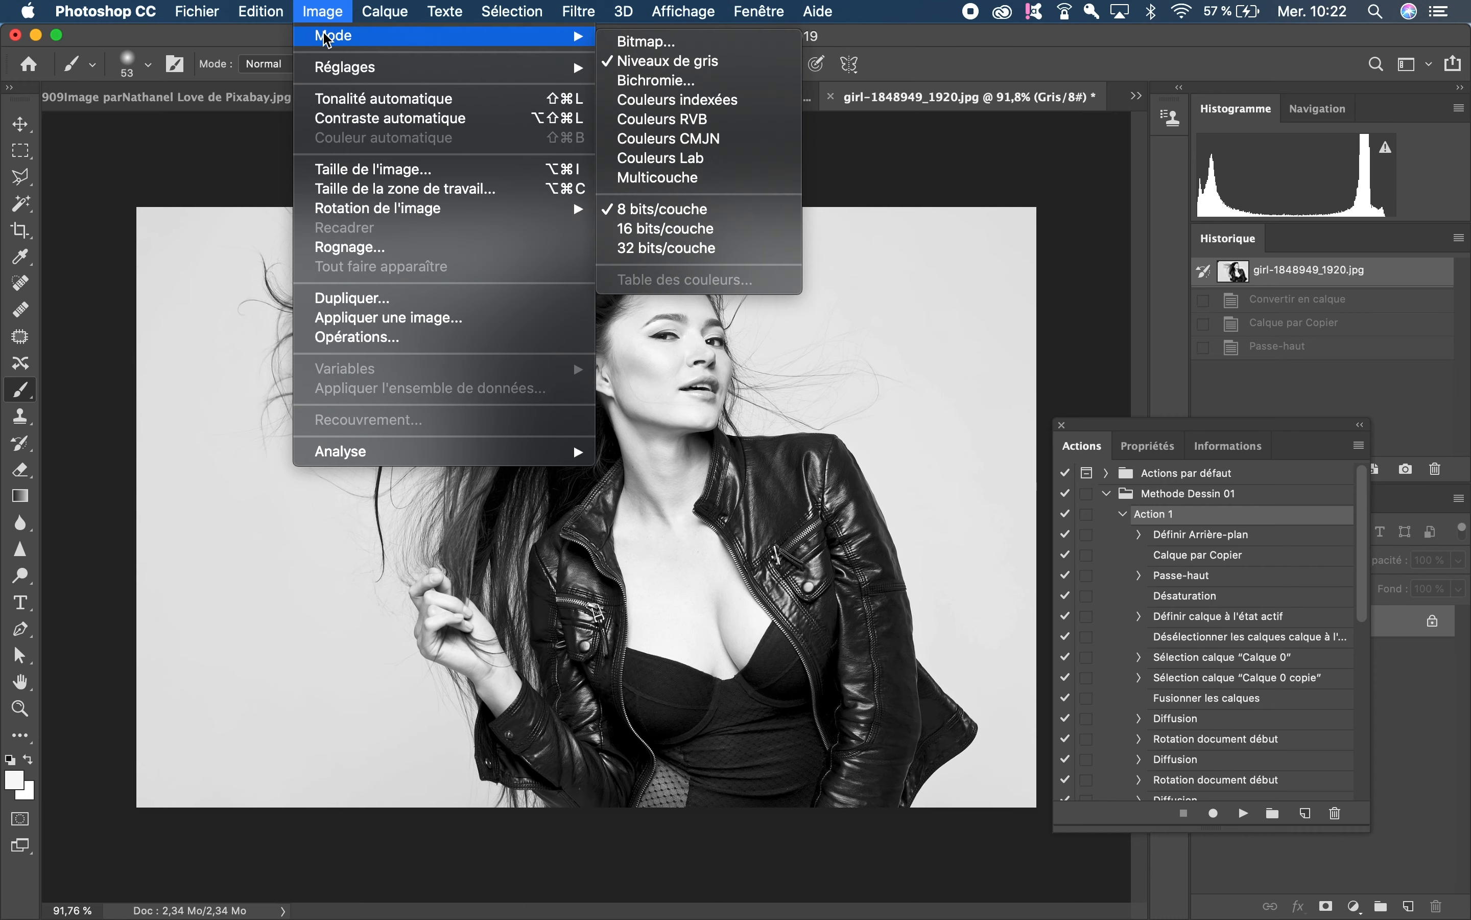
pyautogui.moveTo(593, 41)
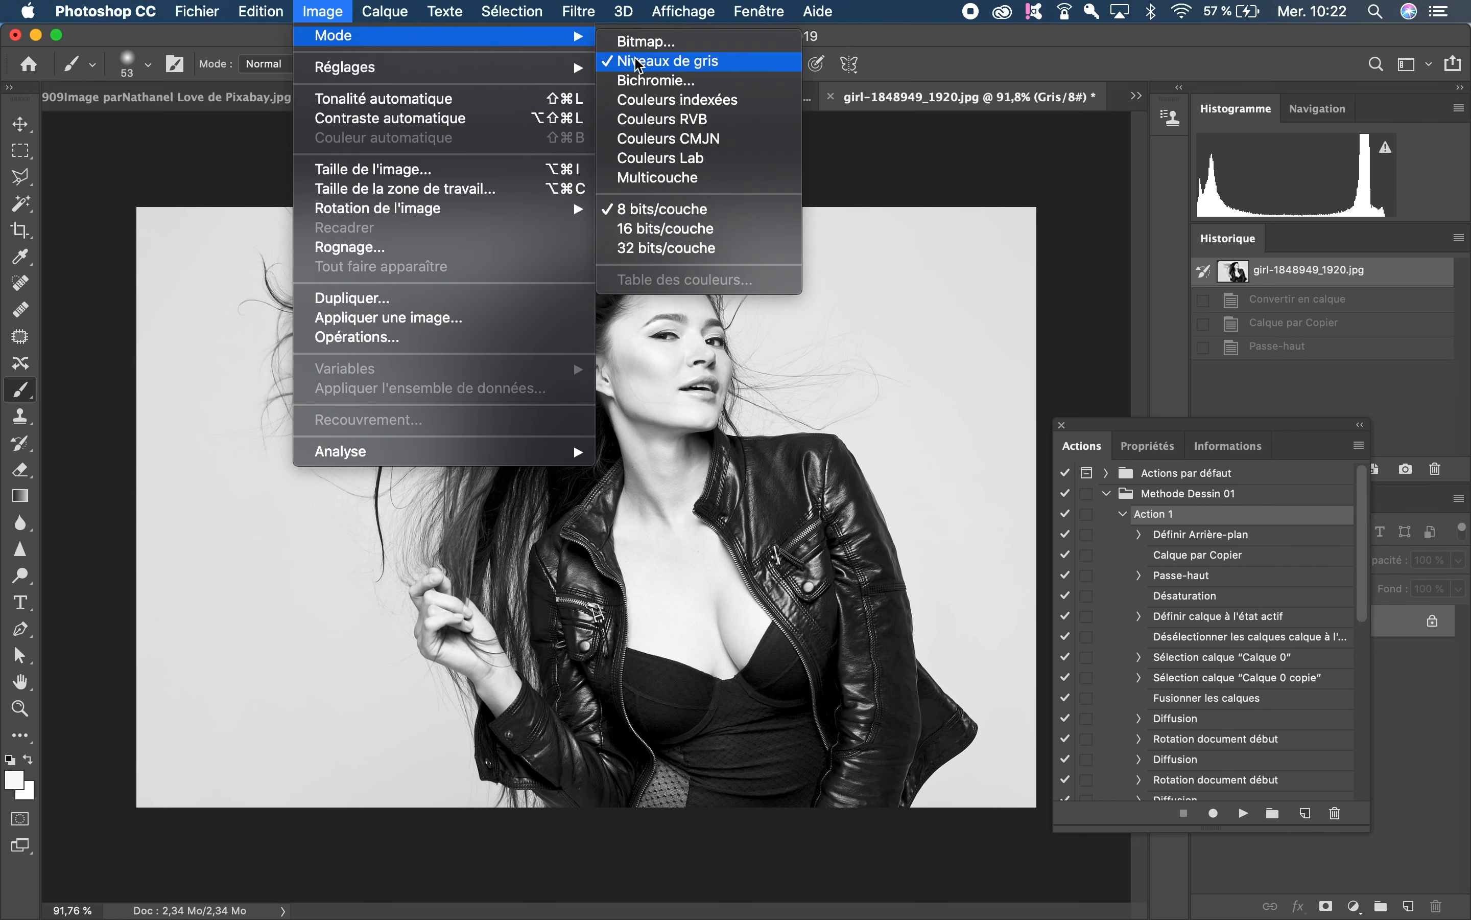
pyautogui.click(650, 120)
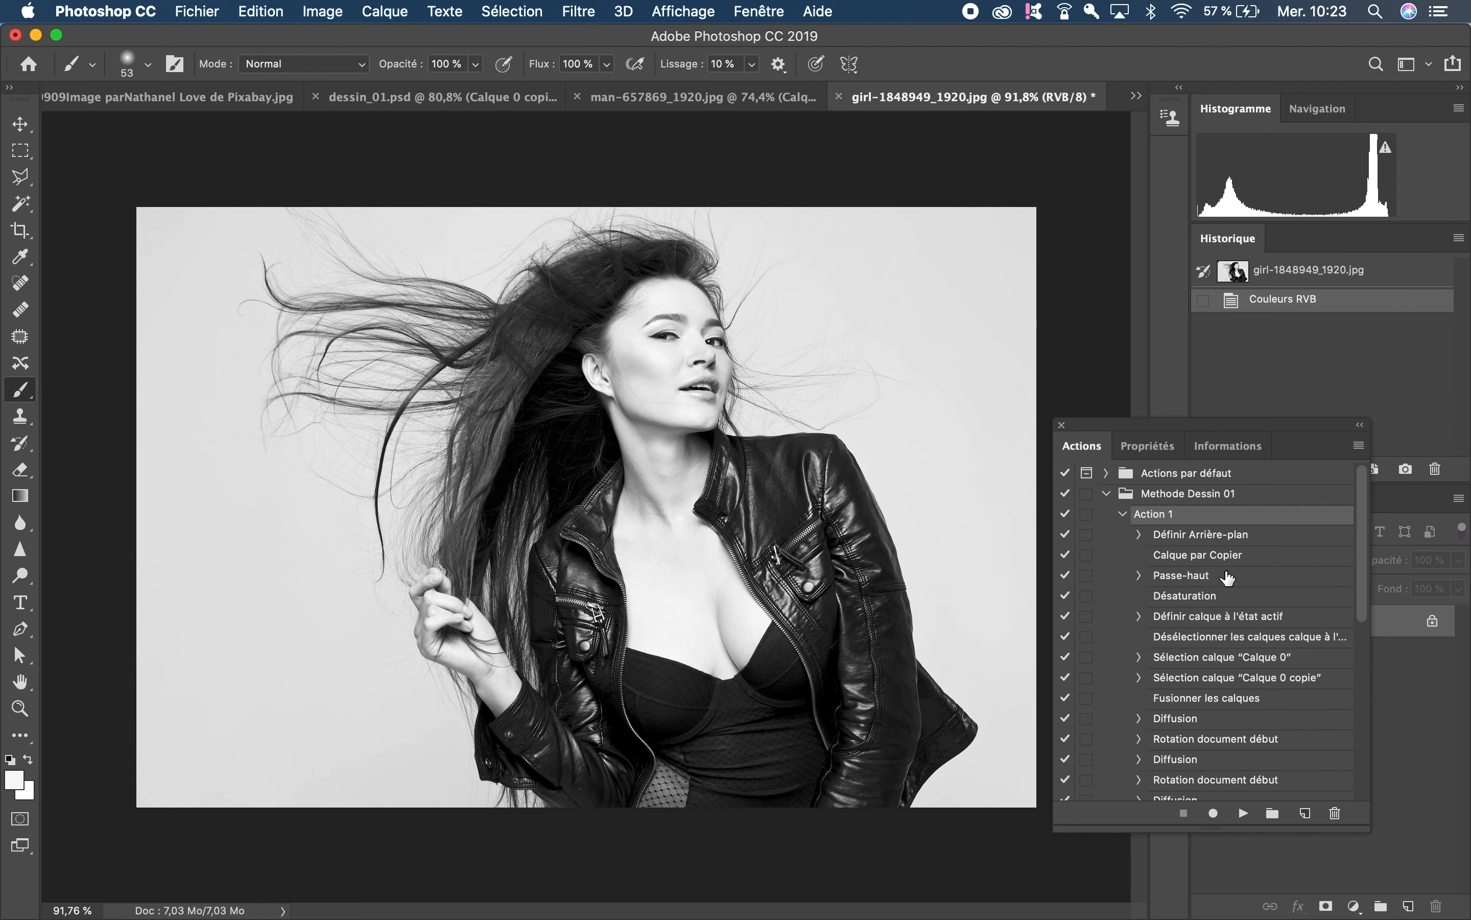
# Collapse Action 1, play it on the RGB-converted girl-1848949_1920.jpg, and inspect the drawing effect up close
pyautogui.click(1123, 514)
pyautogui.click(1244, 814)
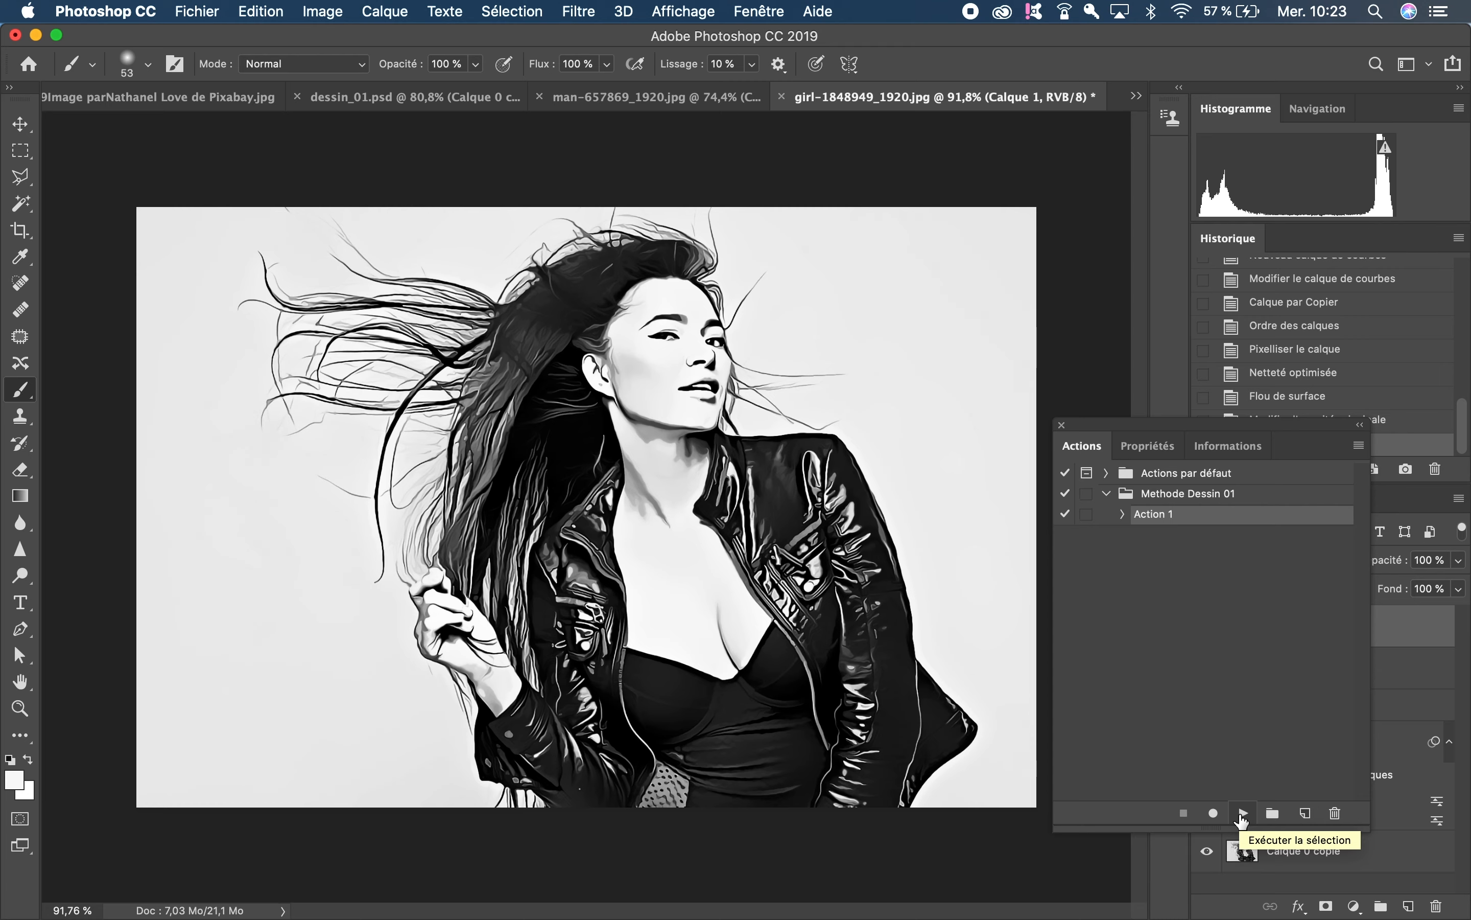
pyautogui.click(674, 408)
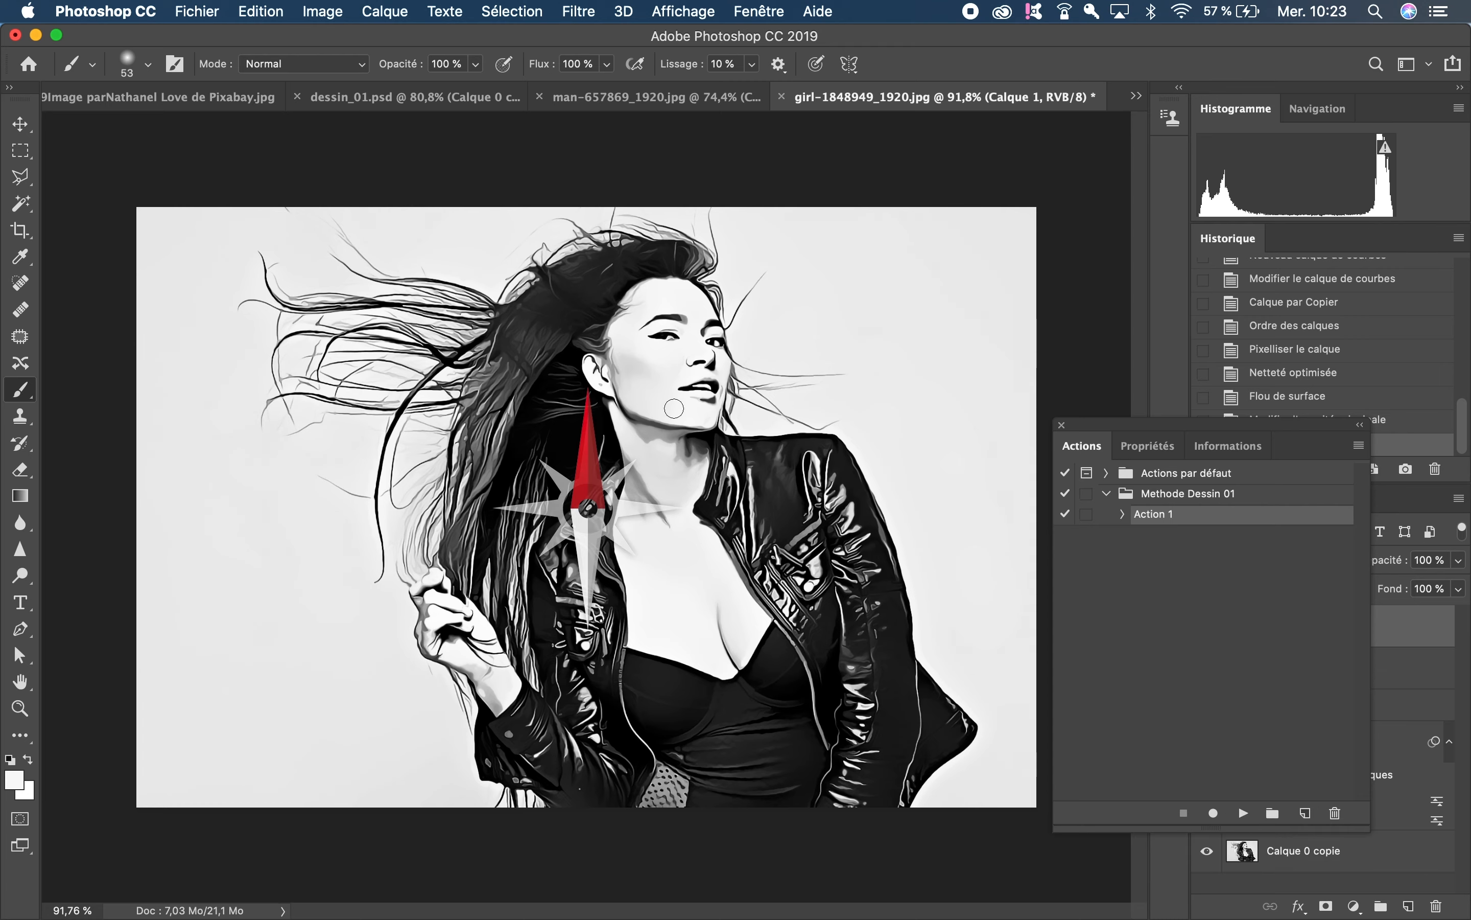
pyautogui.scroll(5, 674, 409)
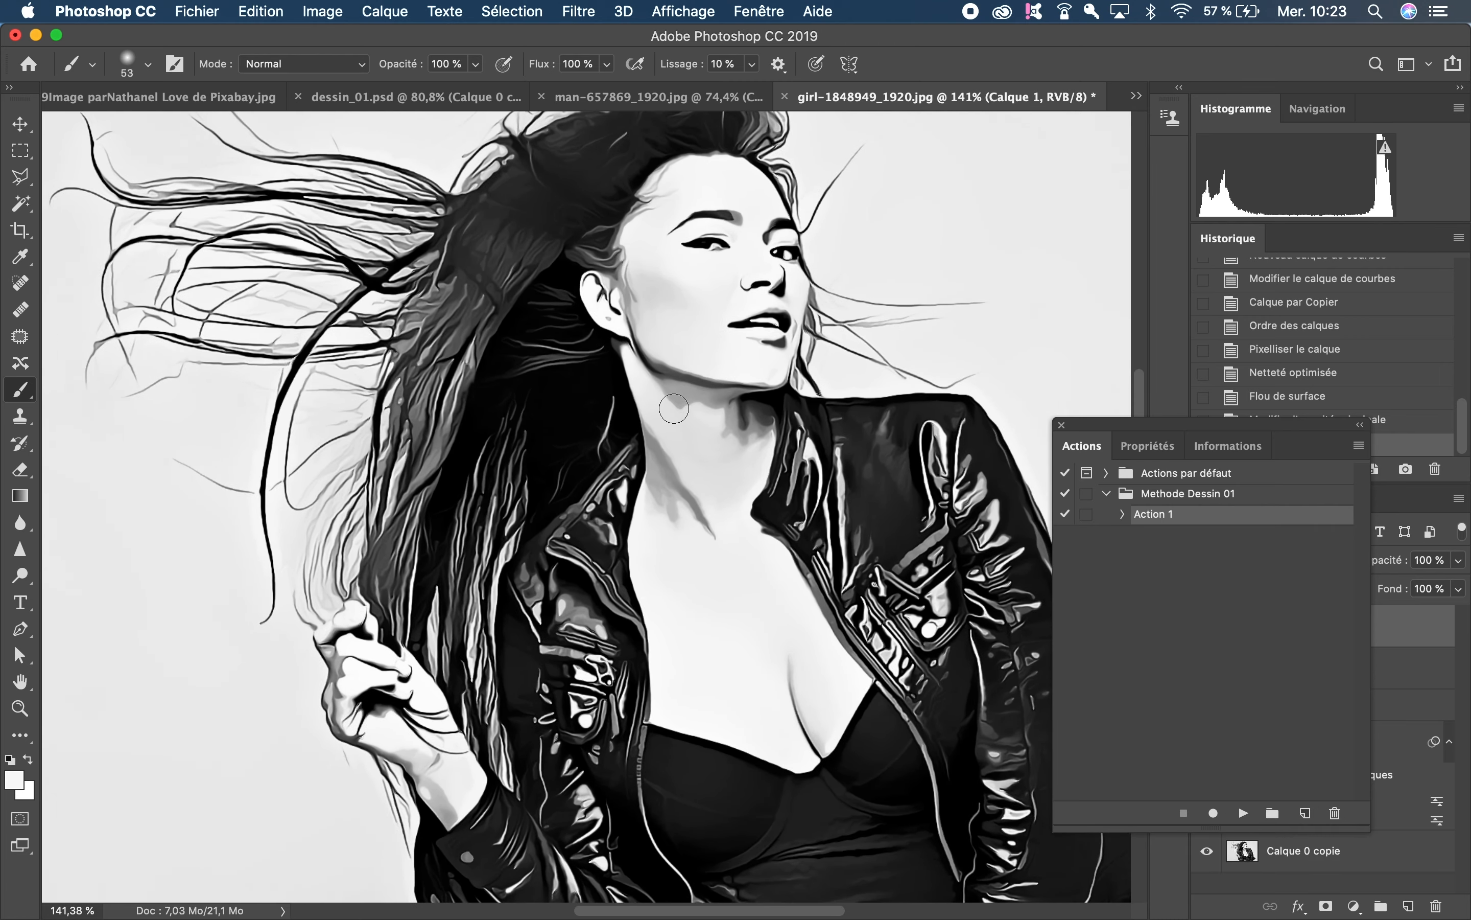
pyautogui.scroll(-3, 674, 408)
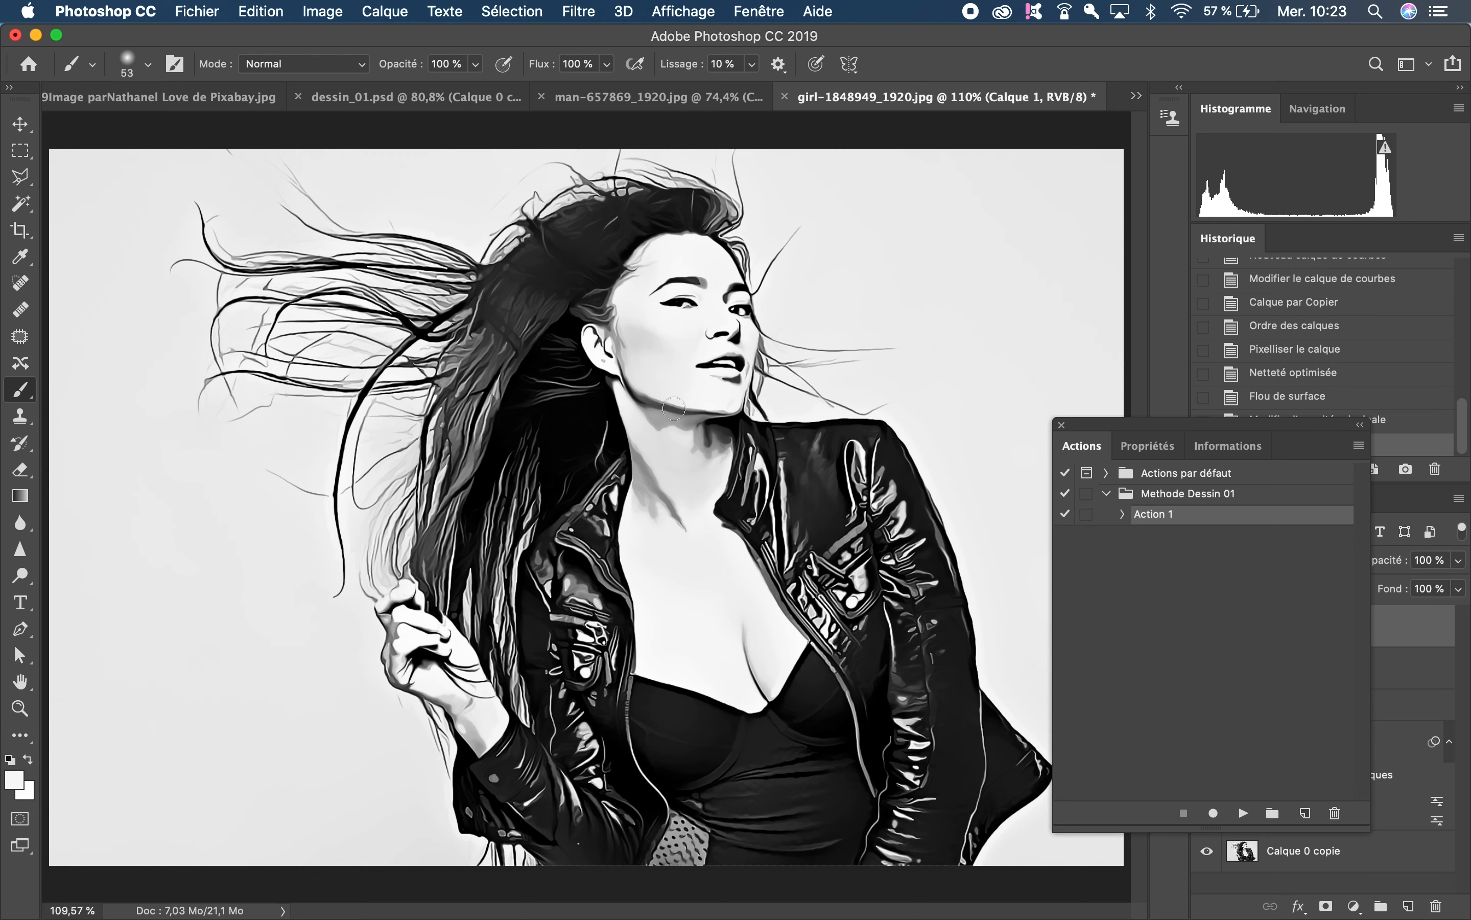
# Review the drawing effect on man-657869_1920.jpg and on the curly-haired woman's portrait
pyautogui.click(618, 95)
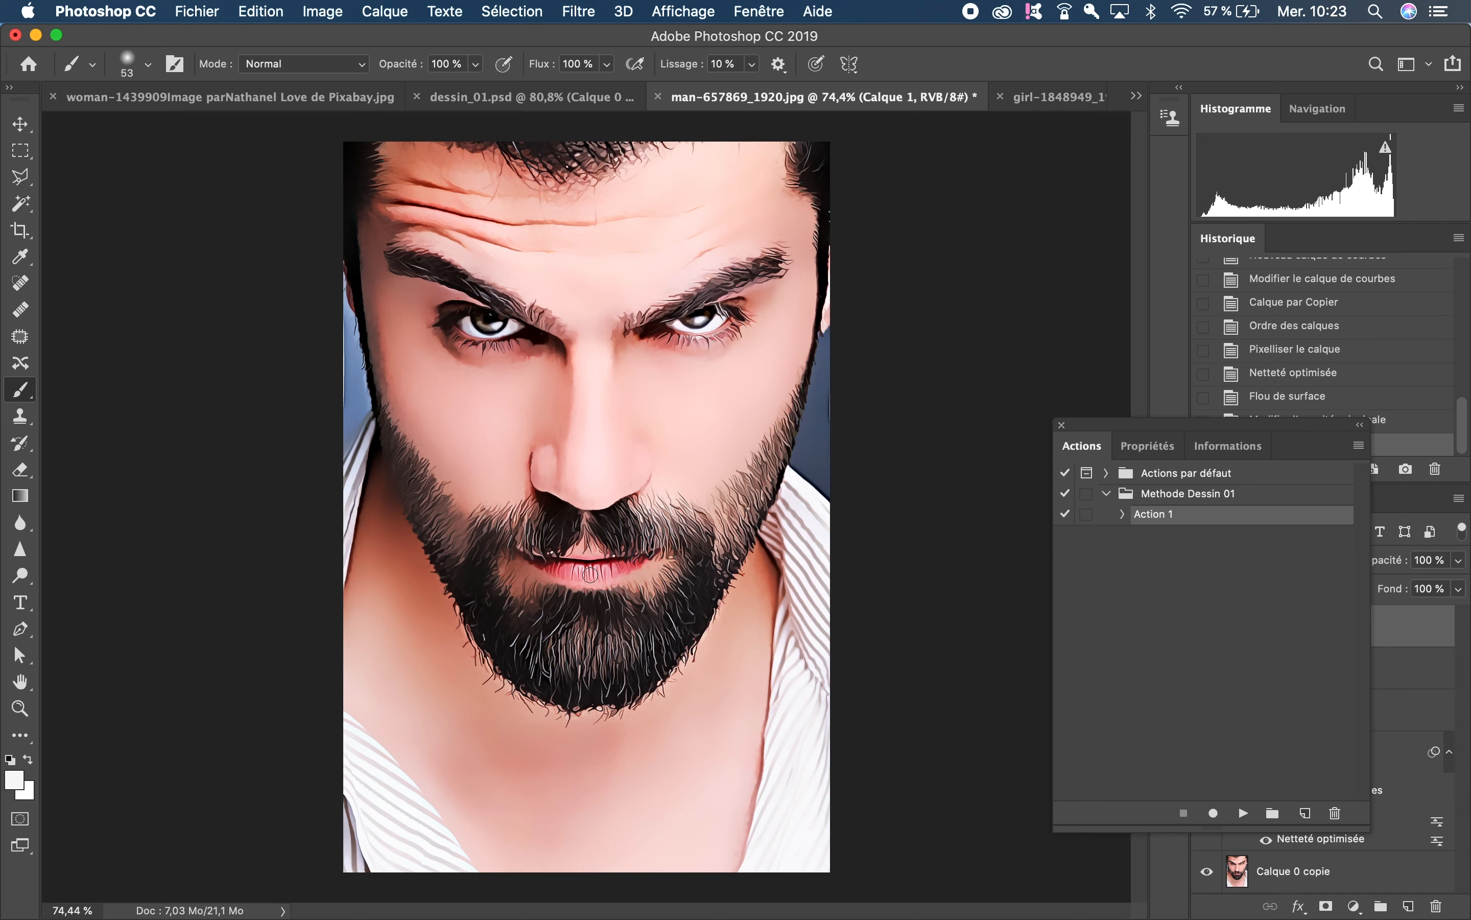
pyautogui.click(230, 99)
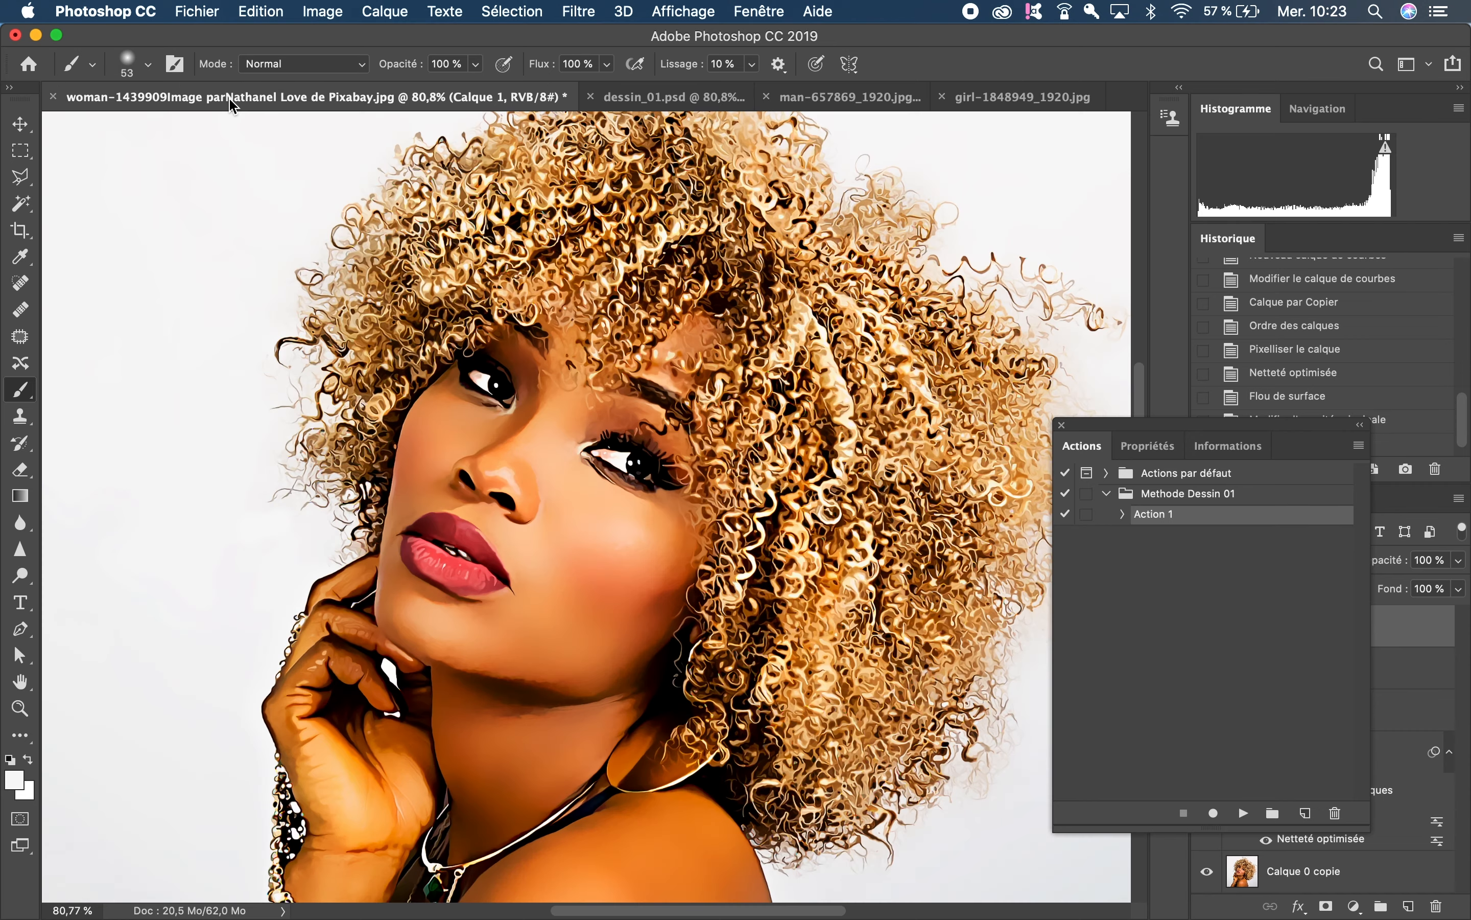
pyautogui.scroll(-2, 636, 556)
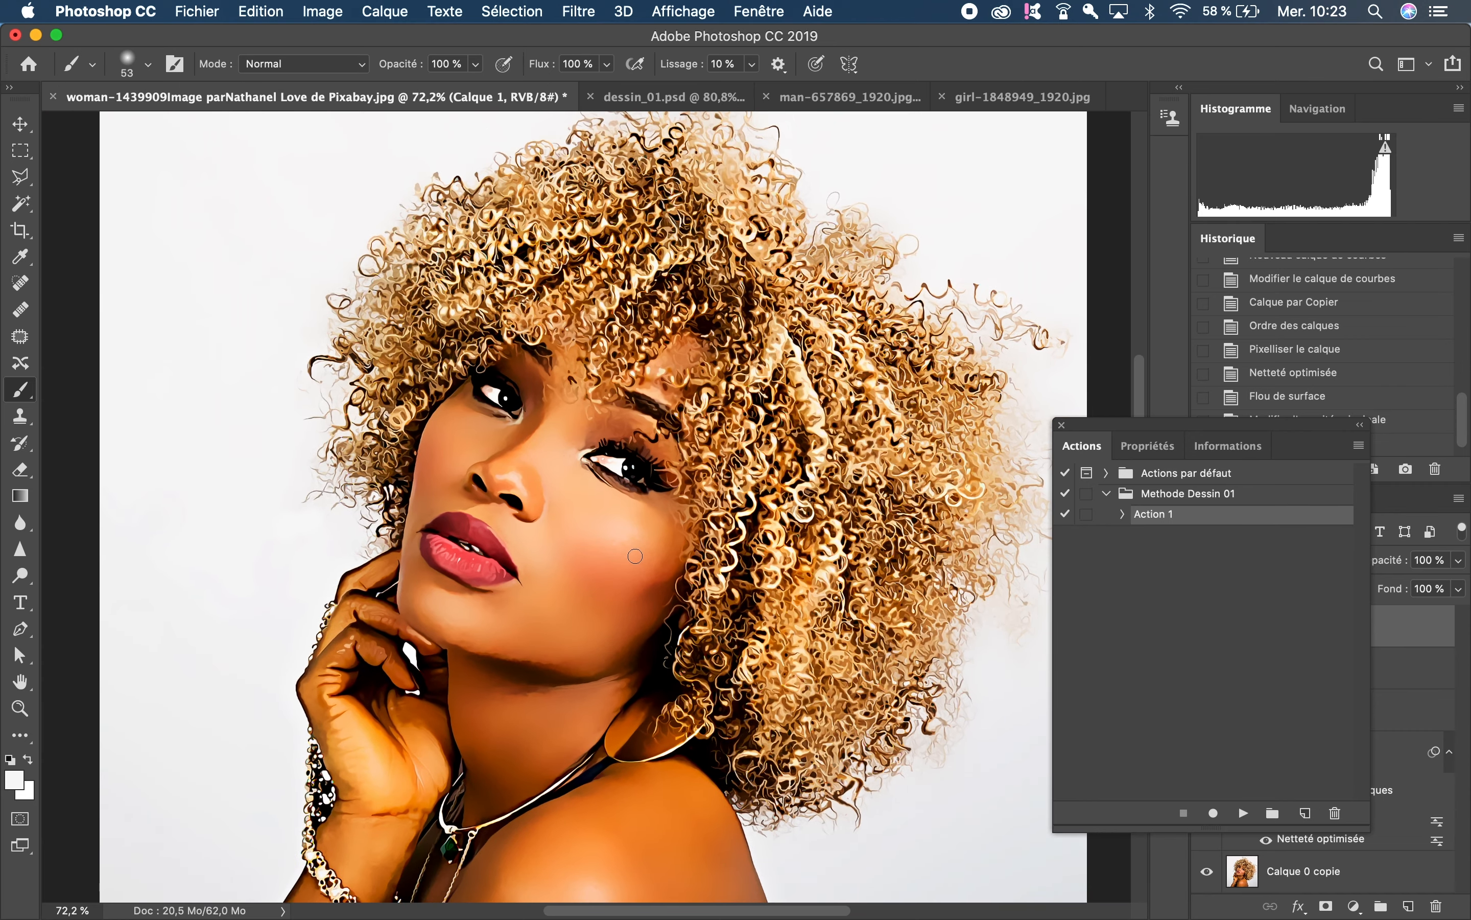